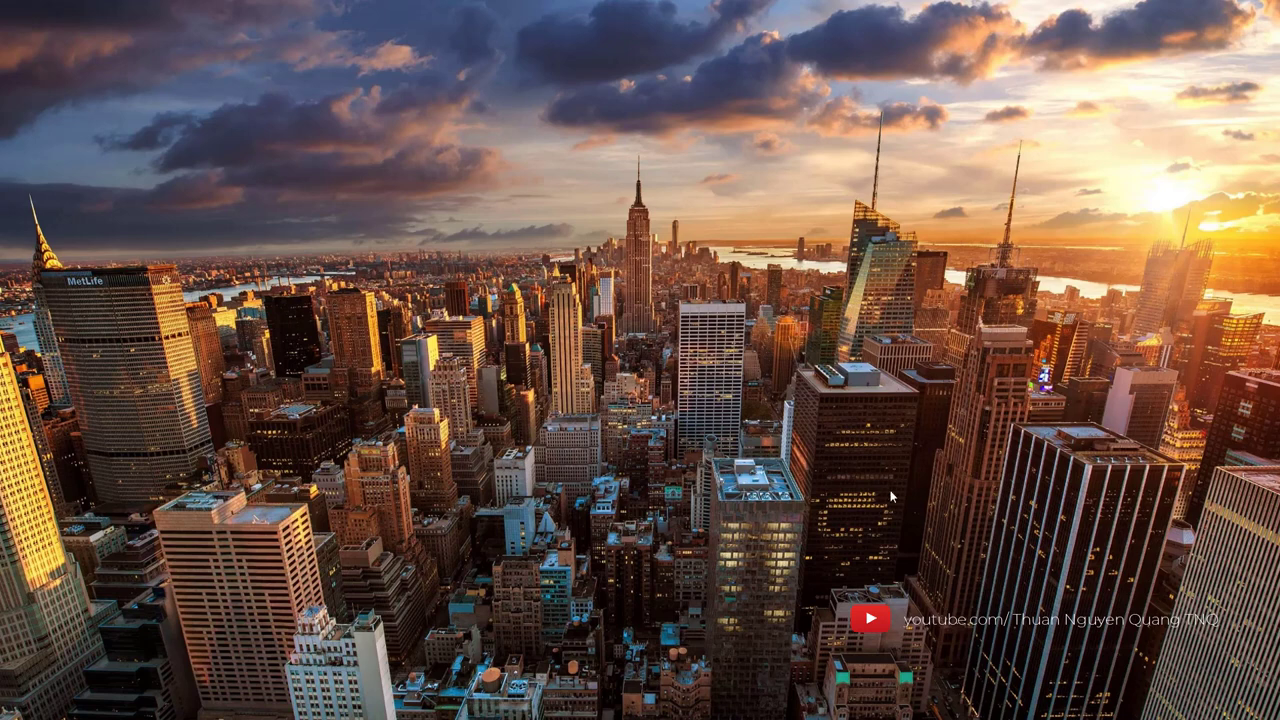
# - Bring the empty Drawing1 in AutoCAD 2018 to the front from the taskbar
pyautogui.click(404, 680)
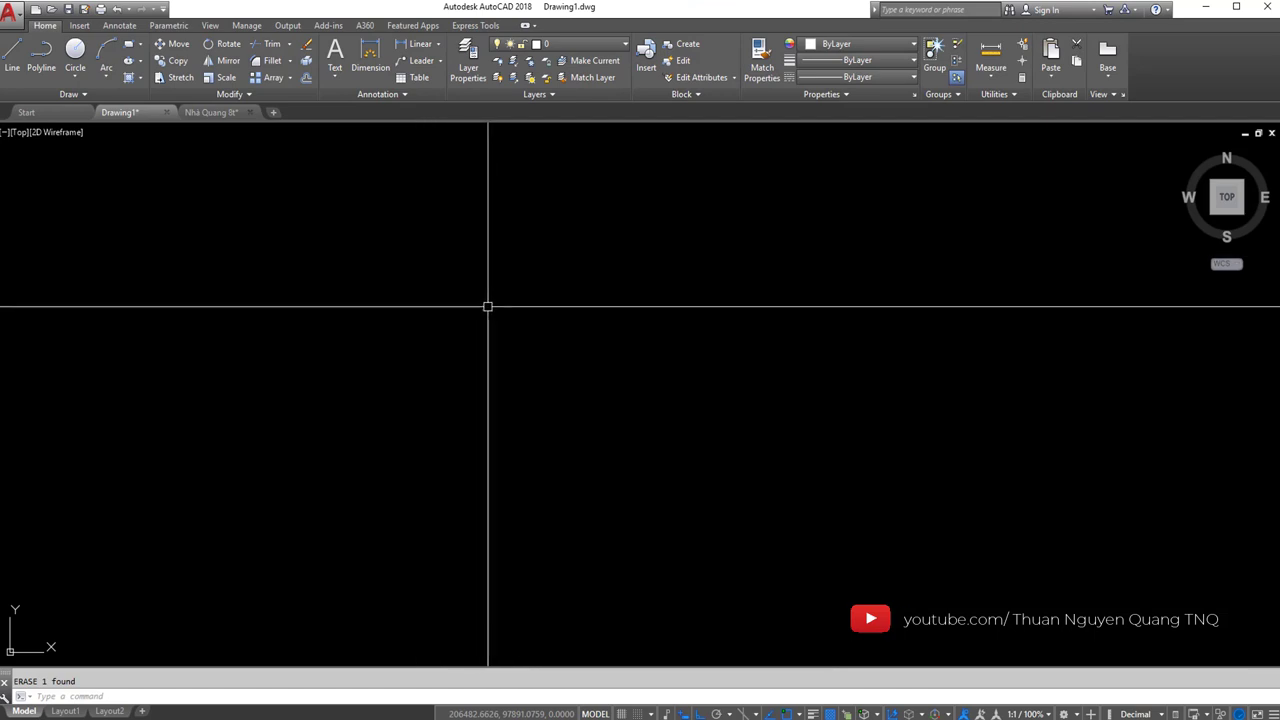
# - Draw one long horizontal Ortho line across the upper drawing area with the L command
pyautogui.write('L')
pyautogui.click(535, 342)
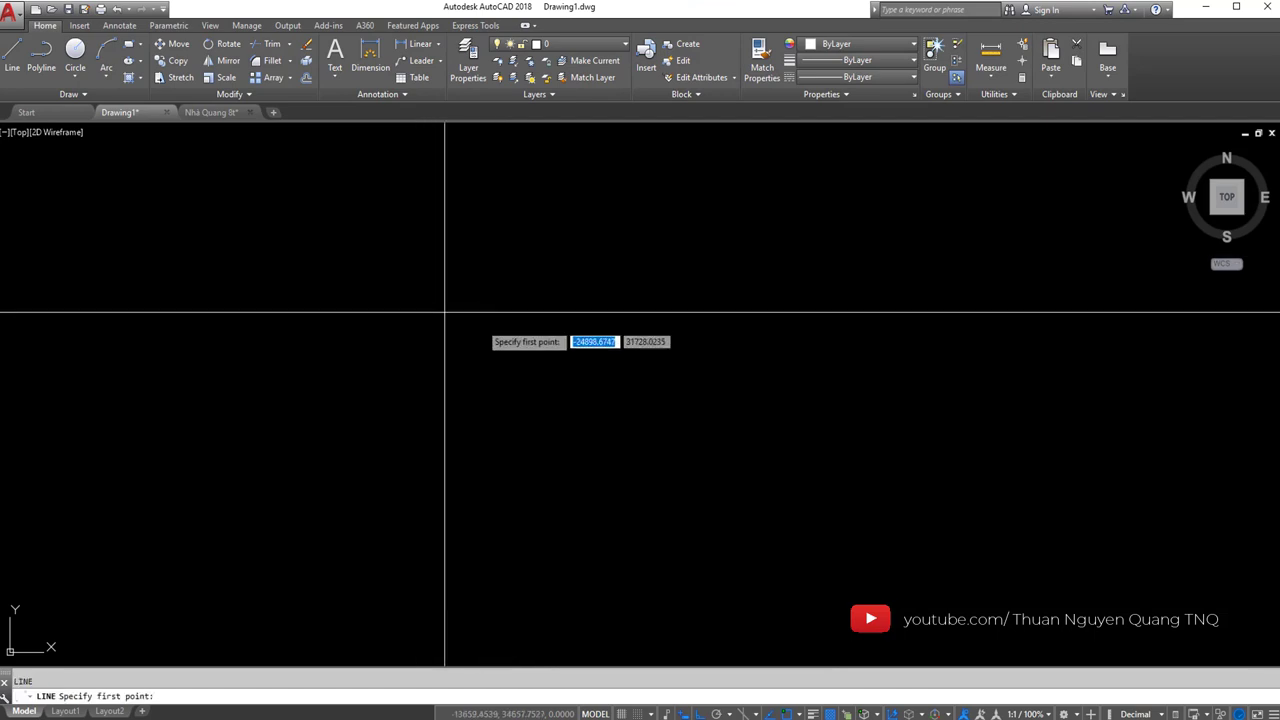
pyautogui.click(364, 314)
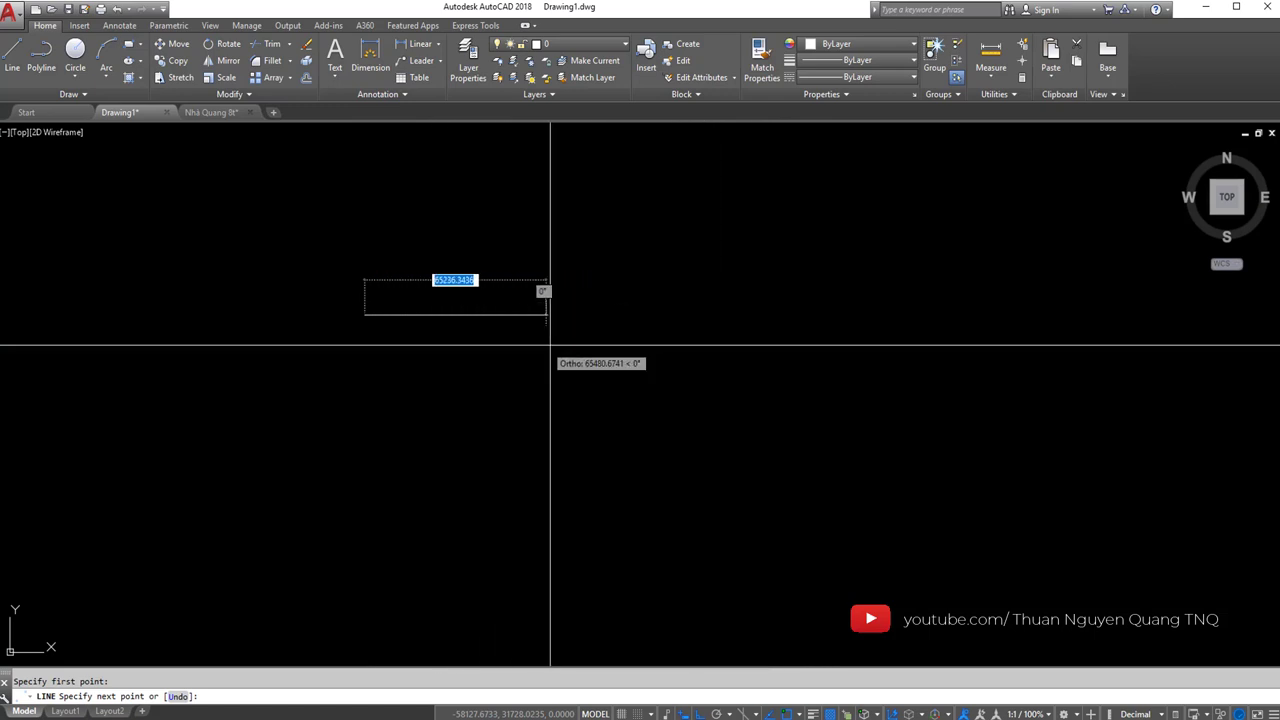
pyautogui.press('F8')
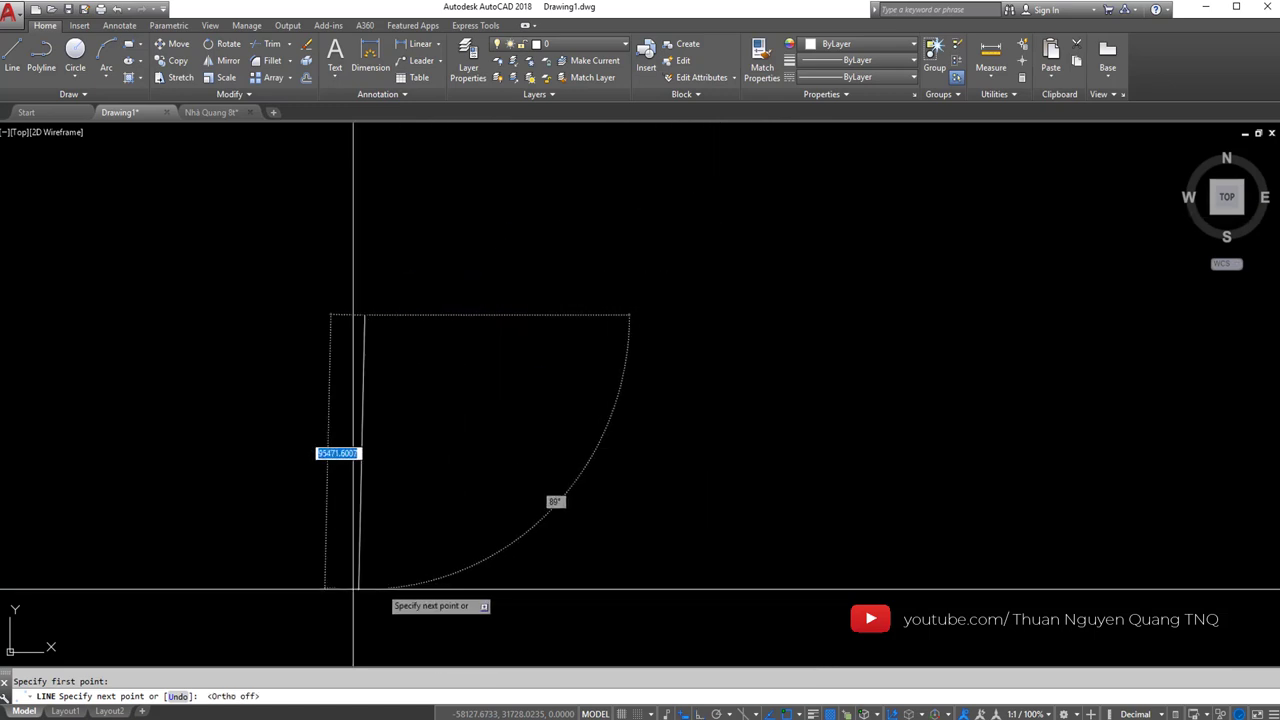
pyautogui.press('F8')
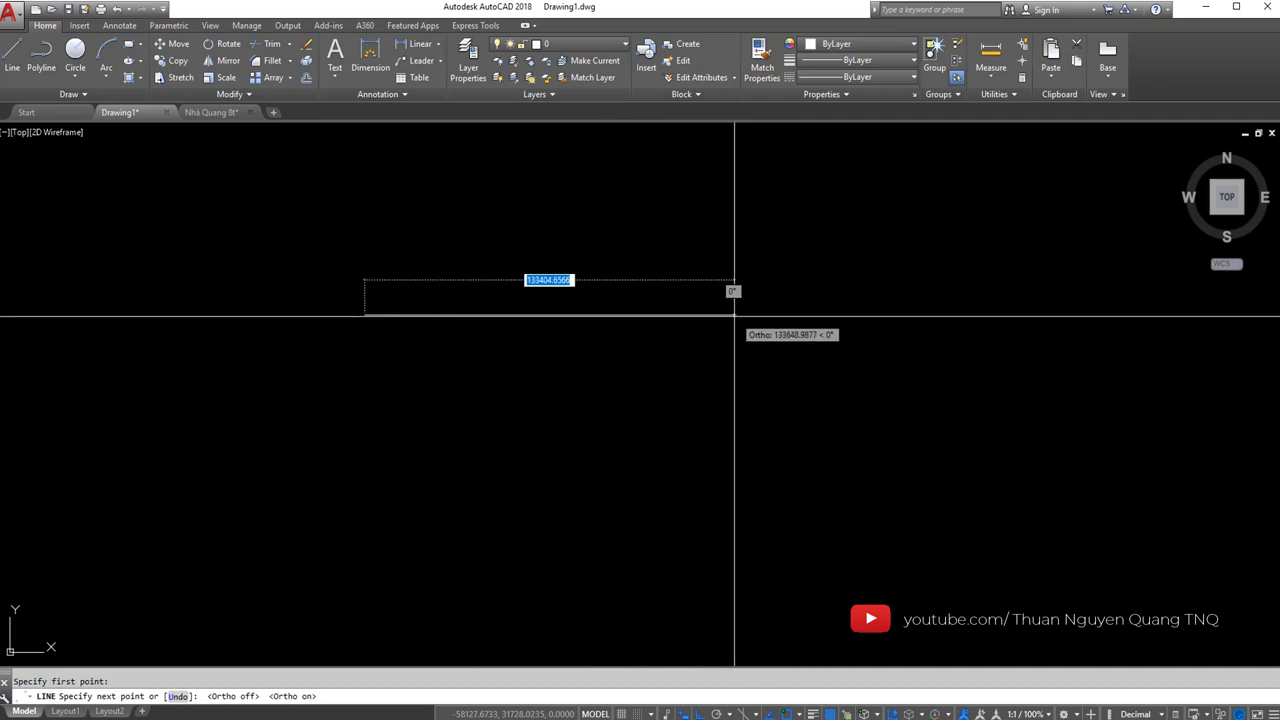
pyautogui.click(818, 334)
pyautogui.press('Return')
pyautogui.click(600, 290)
pyautogui.click(549, 384)
pyautogui.press('Escape')
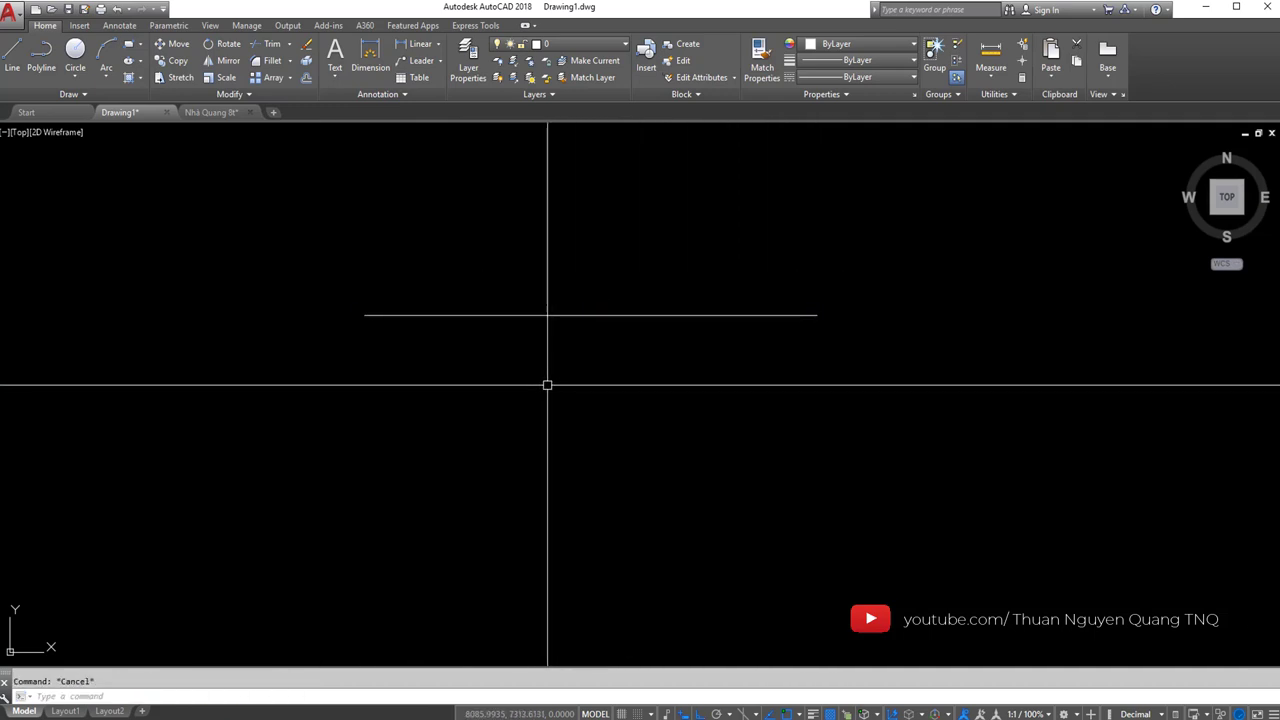
# - Set Drawing Units length precision to 0 and insertion scale to Millimeters
pyautogui.write('cn')
pyautogui.press('Return')
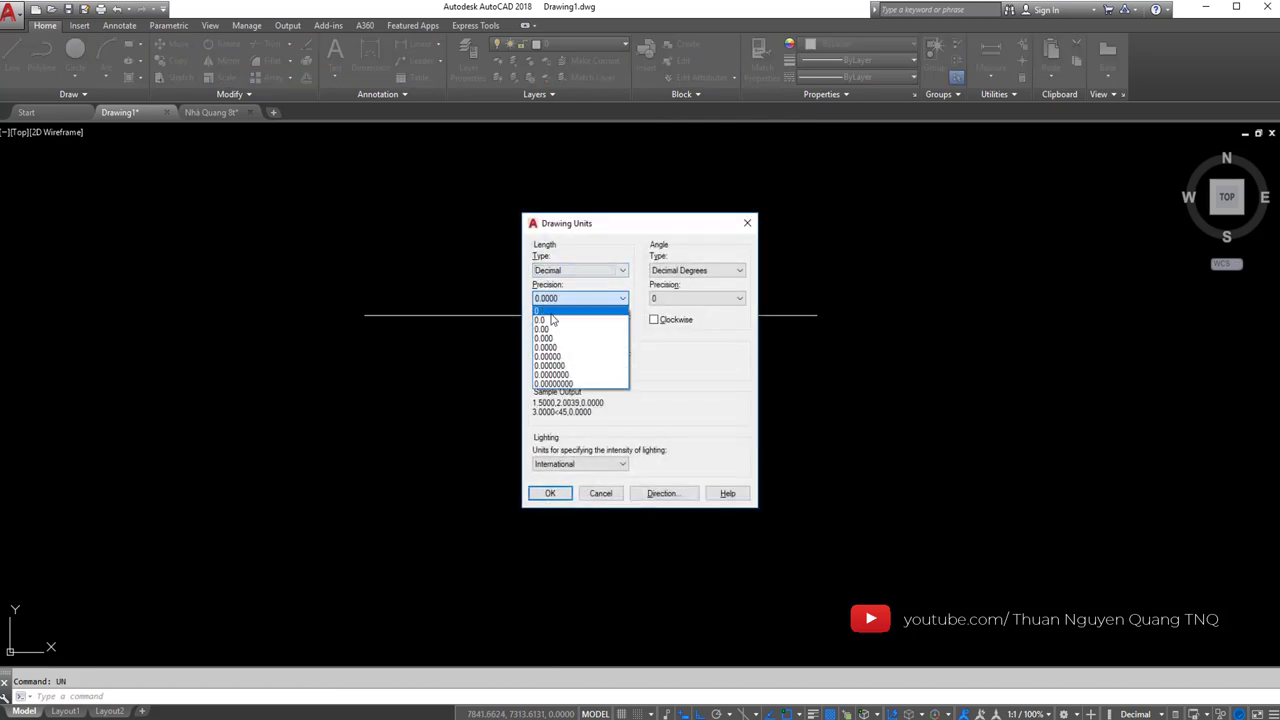
pyautogui.click(550, 312)
pyautogui.click(560, 367)
pyautogui.click(552, 426)
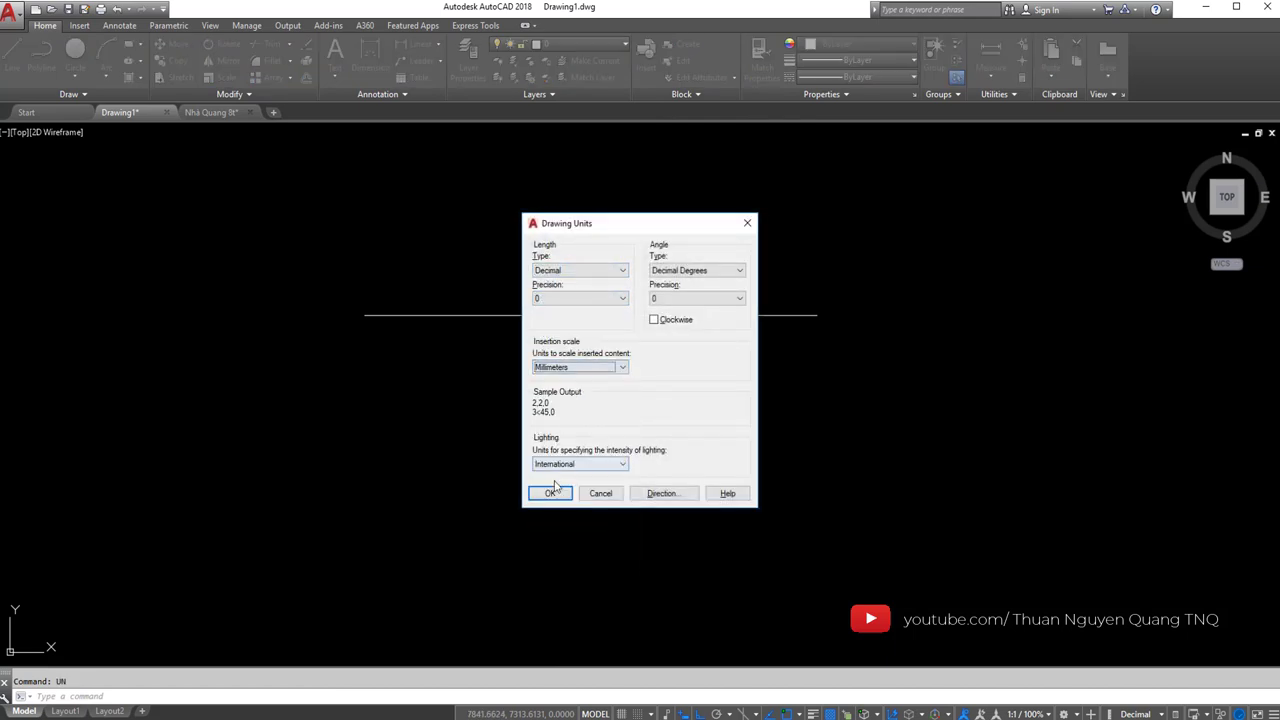
pyautogui.click(543, 492)
# - Select and deselect the horizontal line a few times to check it
pyautogui.click(572, 315)
pyautogui.click(586, 378)
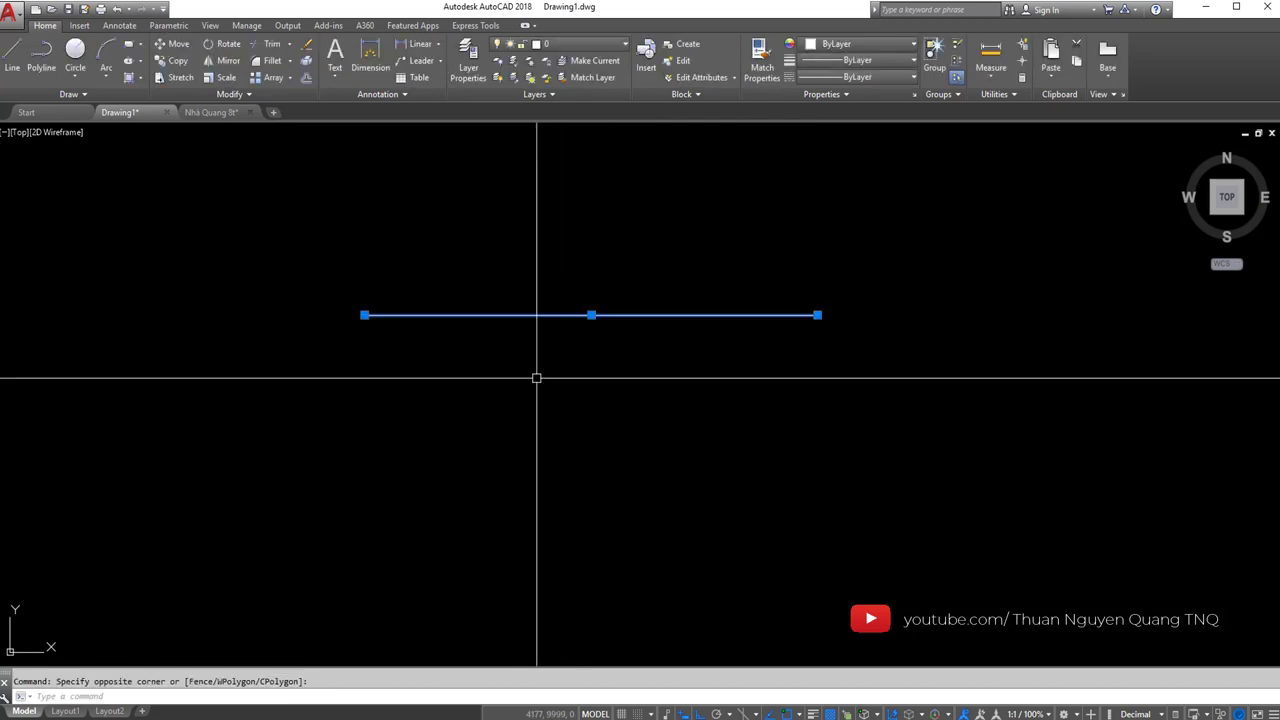
pyautogui.press('Escape')
pyautogui.scroll(4, 613, 348)
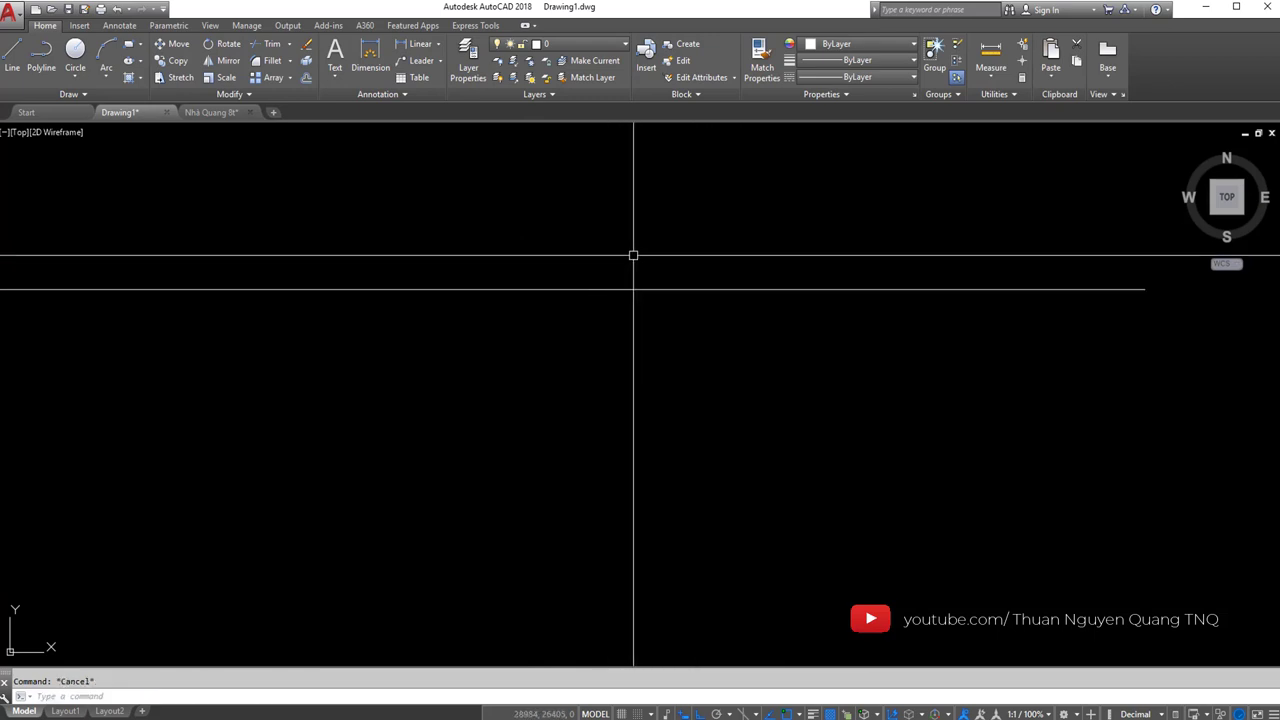
pyautogui.moveTo(631, 257); pyautogui.dragTo(551, 346)
pyautogui.scroll(-2, 551, 346)
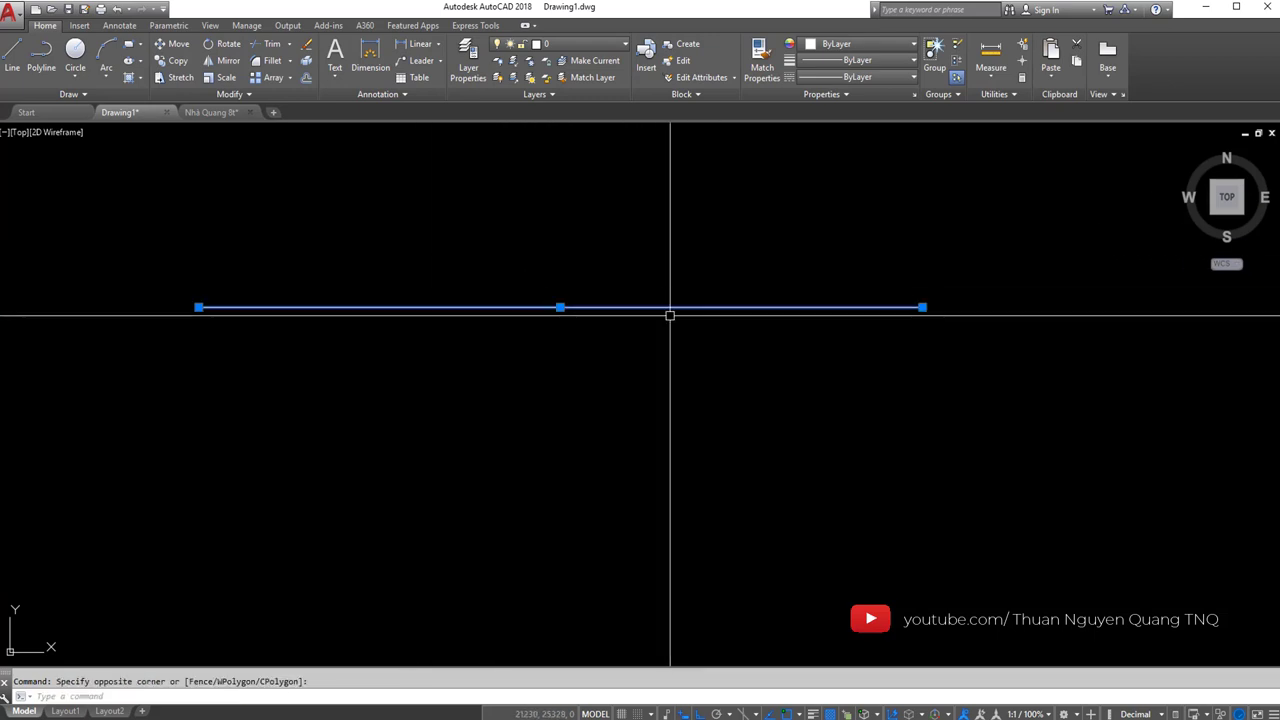
pyautogui.press('Escape')
pyautogui.moveTo(657, 286); pyautogui.dragTo(691, 363)
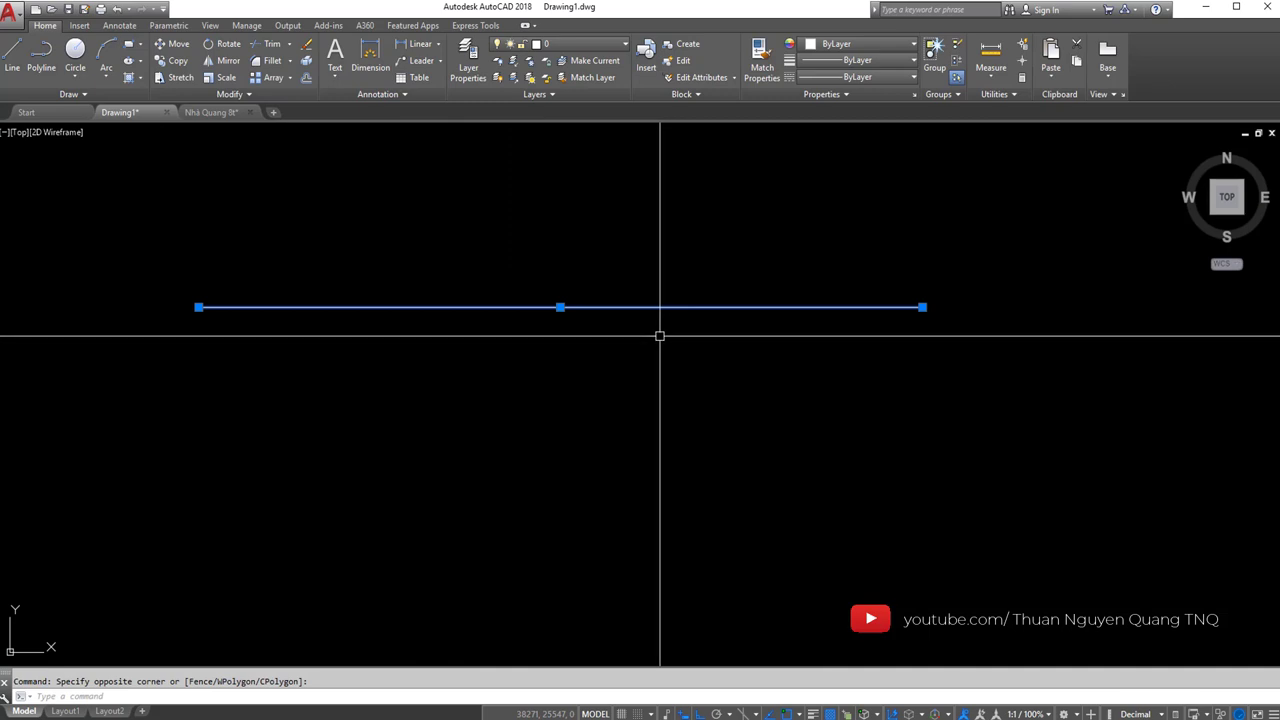
pyautogui.moveTo(600, 278); pyautogui.dragTo(578, 322)
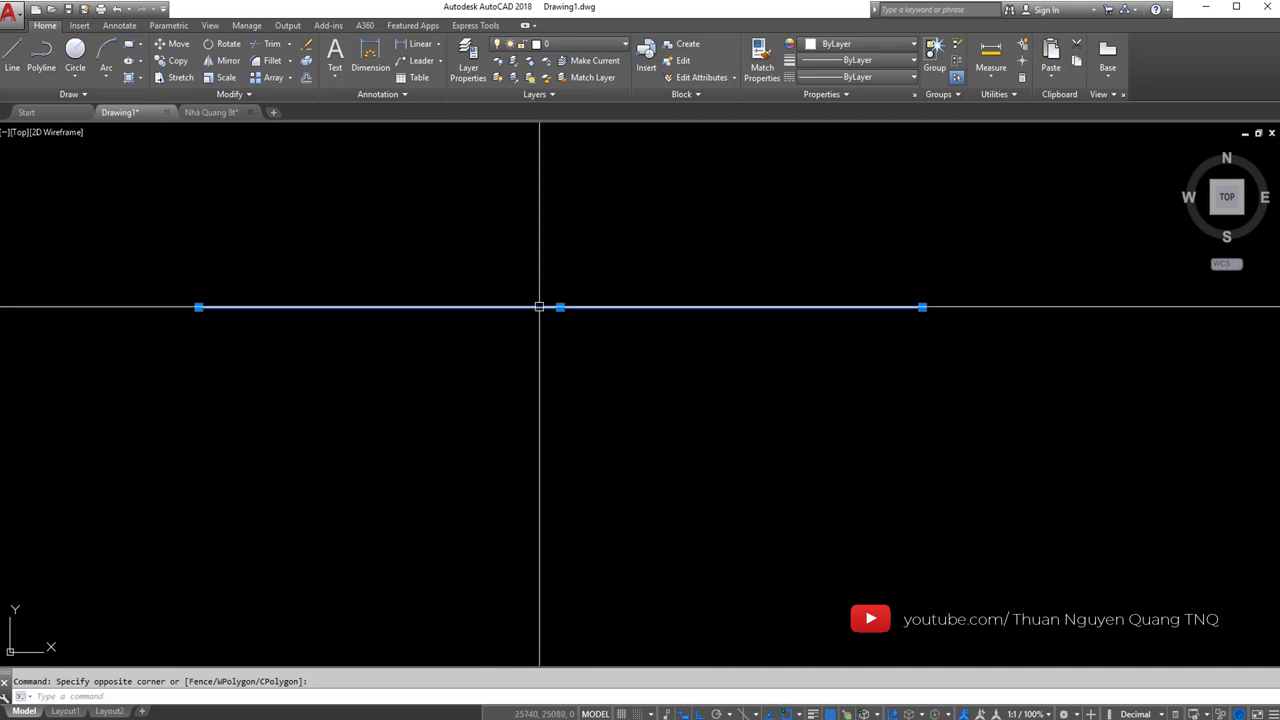
pyautogui.press('Escape')
pyautogui.write('BR')
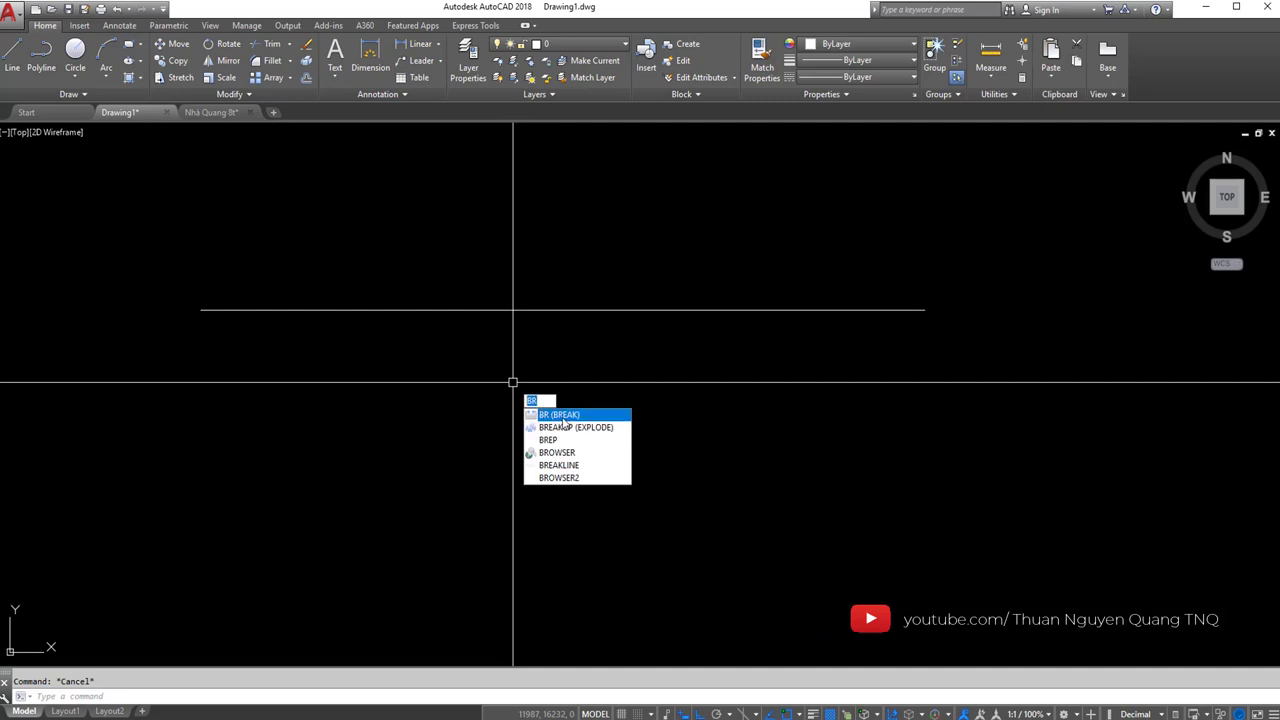
# - Break a gap into the horizontal line, leaving a short left piece and longer right piece
pyautogui.click(556, 413)
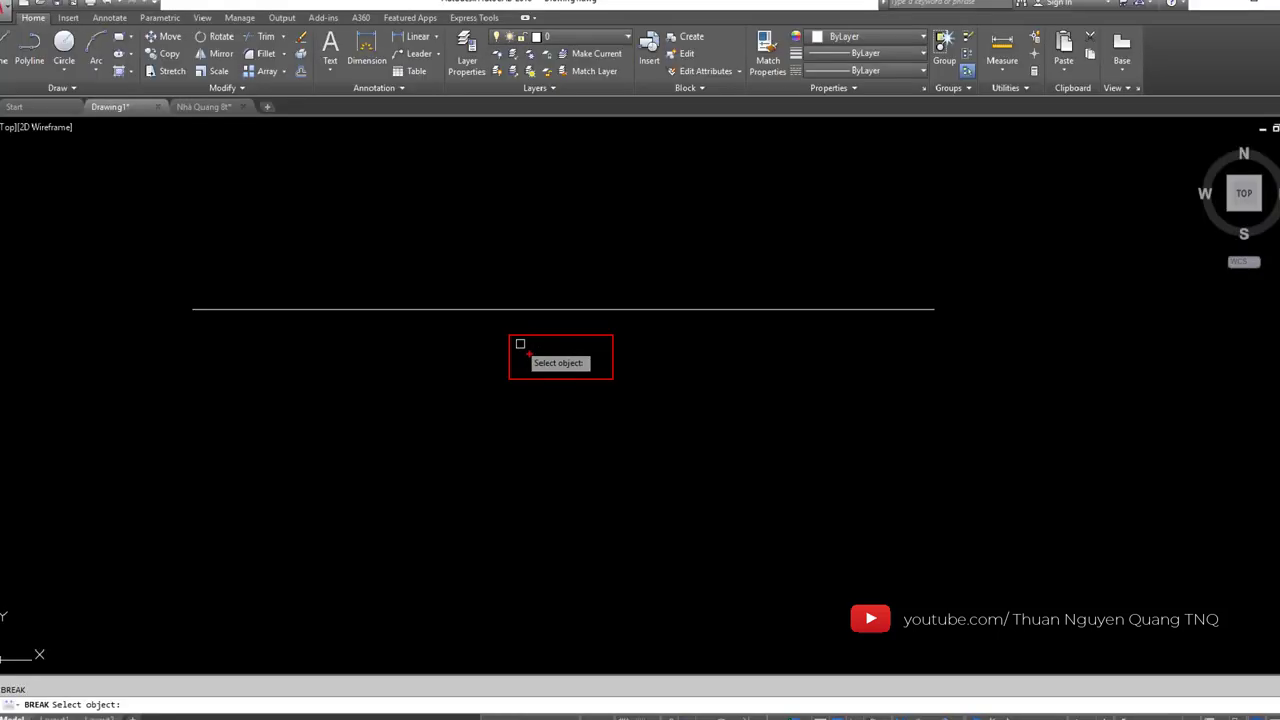
pyautogui.click(340, 311)
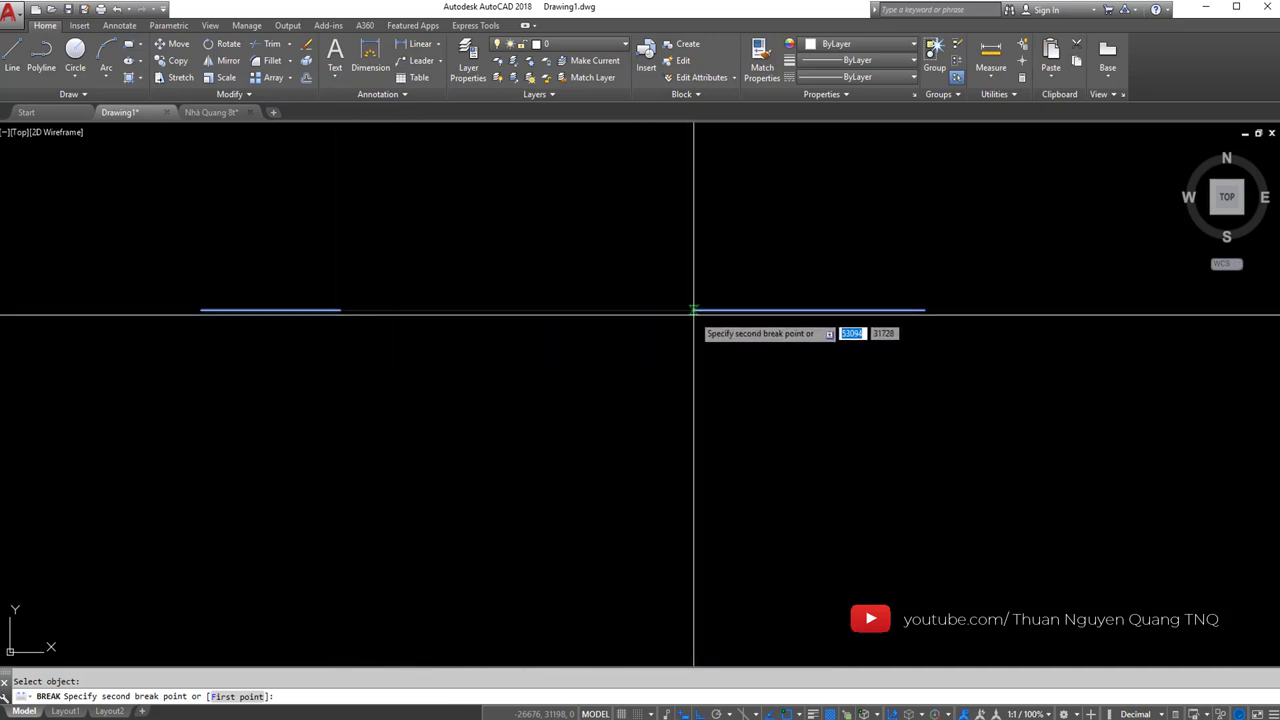
pyautogui.click(621, 311)
pyautogui.press('Escape')
# - Select the right and left line pieces in turn to confirm the break
pyautogui.click(509, 270)
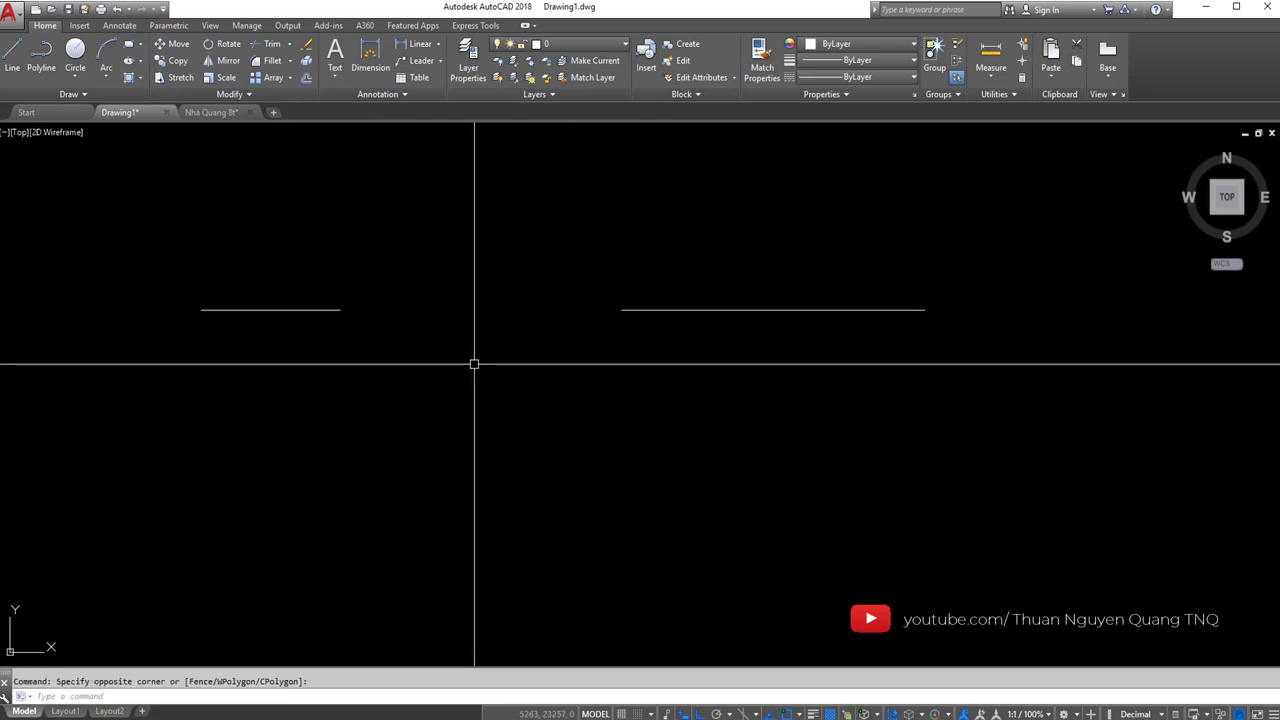
pyautogui.click(475, 342)
pyautogui.scroll(-1, 471, 361)
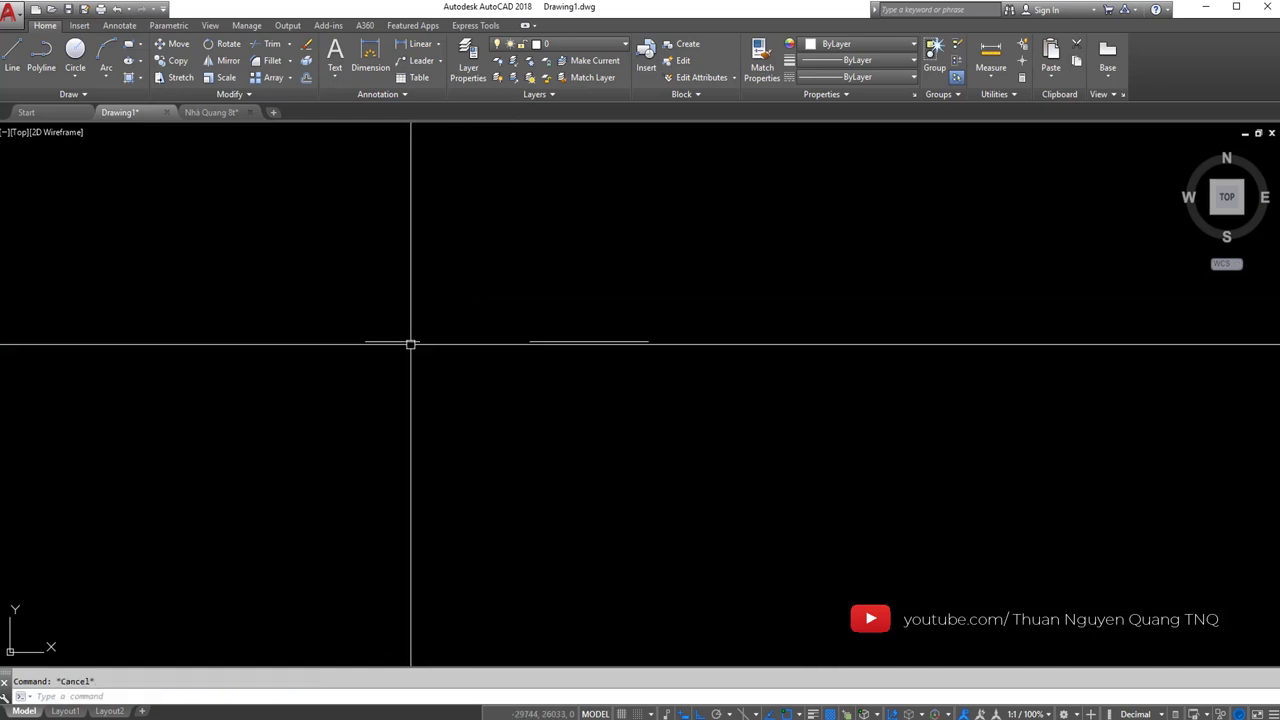
pyautogui.press('Escape')
pyautogui.click(614, 342)
pyautogui.click(614, 357)
pyautogui.press('Escape')
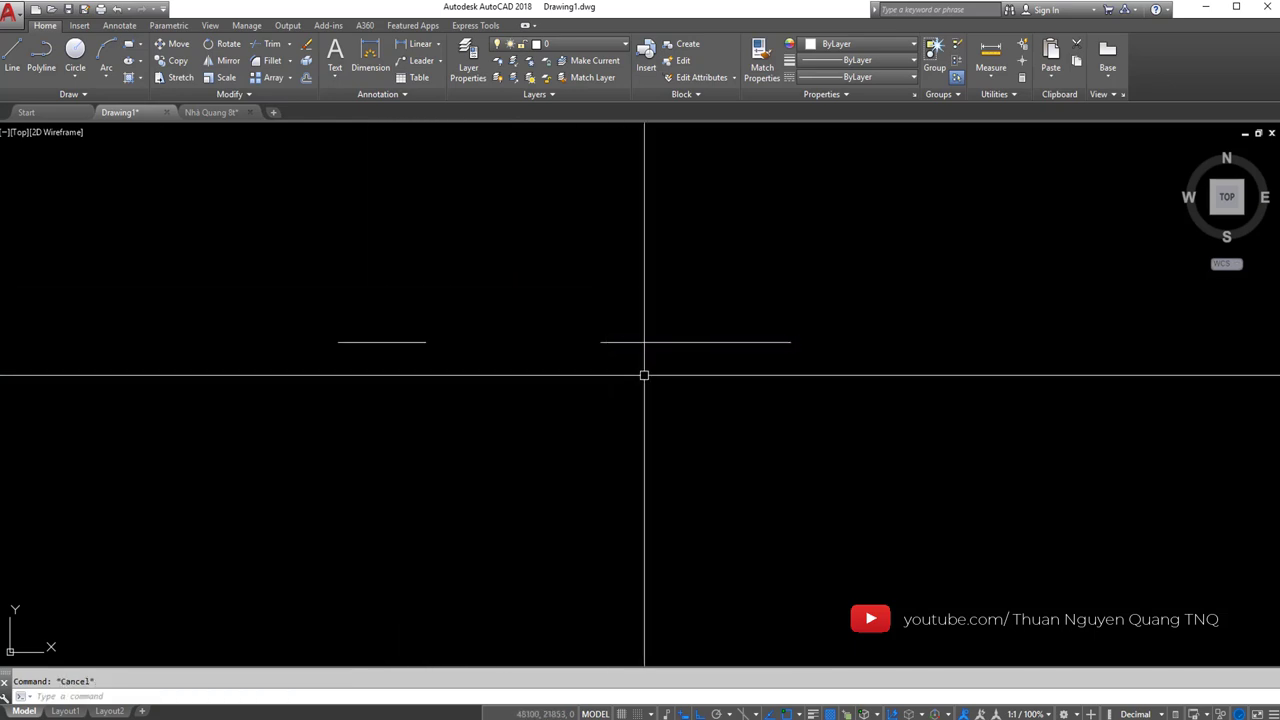
pyautogui.press('Escape')
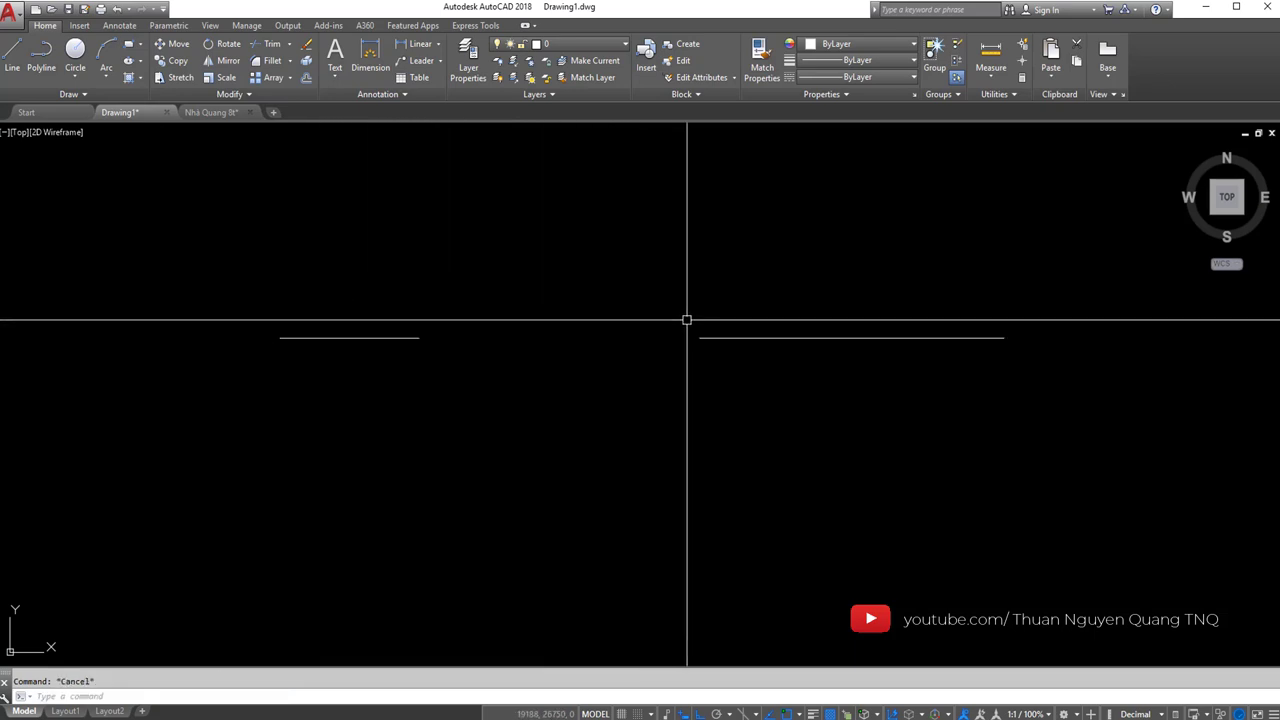
# - Clear stray selections and pan so both line pieces sit lower in view
pyautogui.click(547, 320)
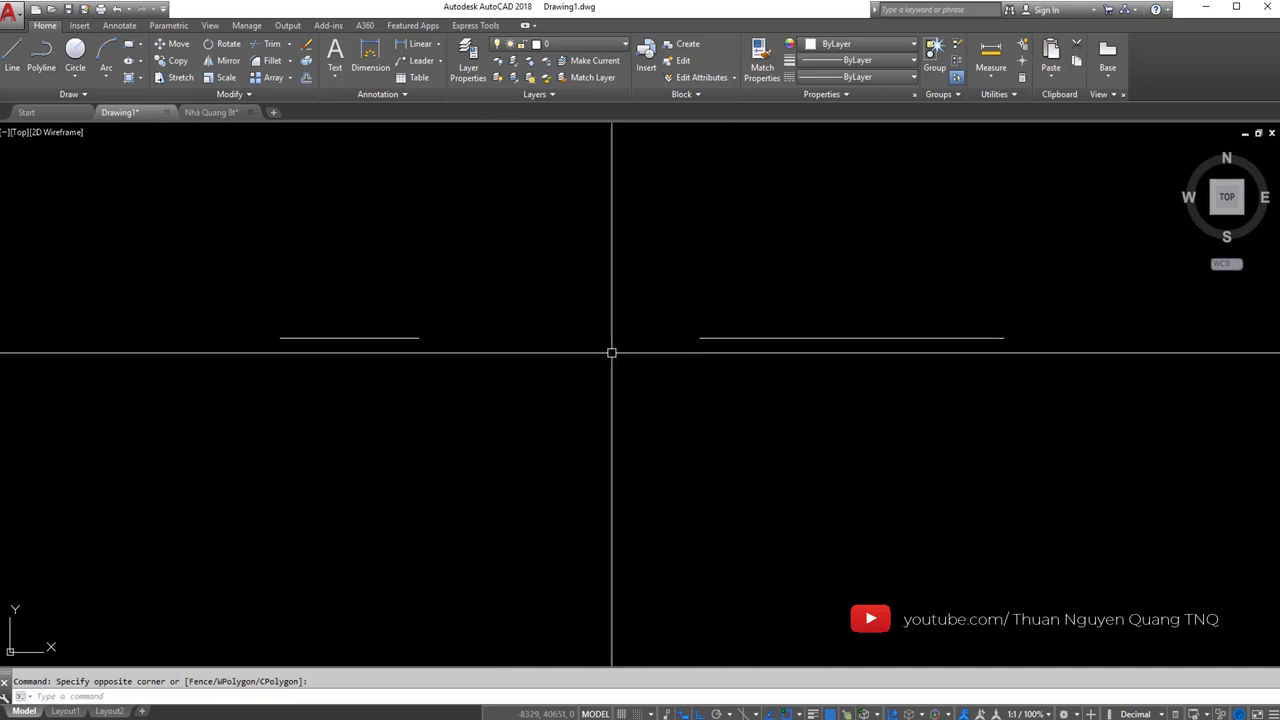
pyautogui.click(416, 300)
pyautogui.click(389, 286)
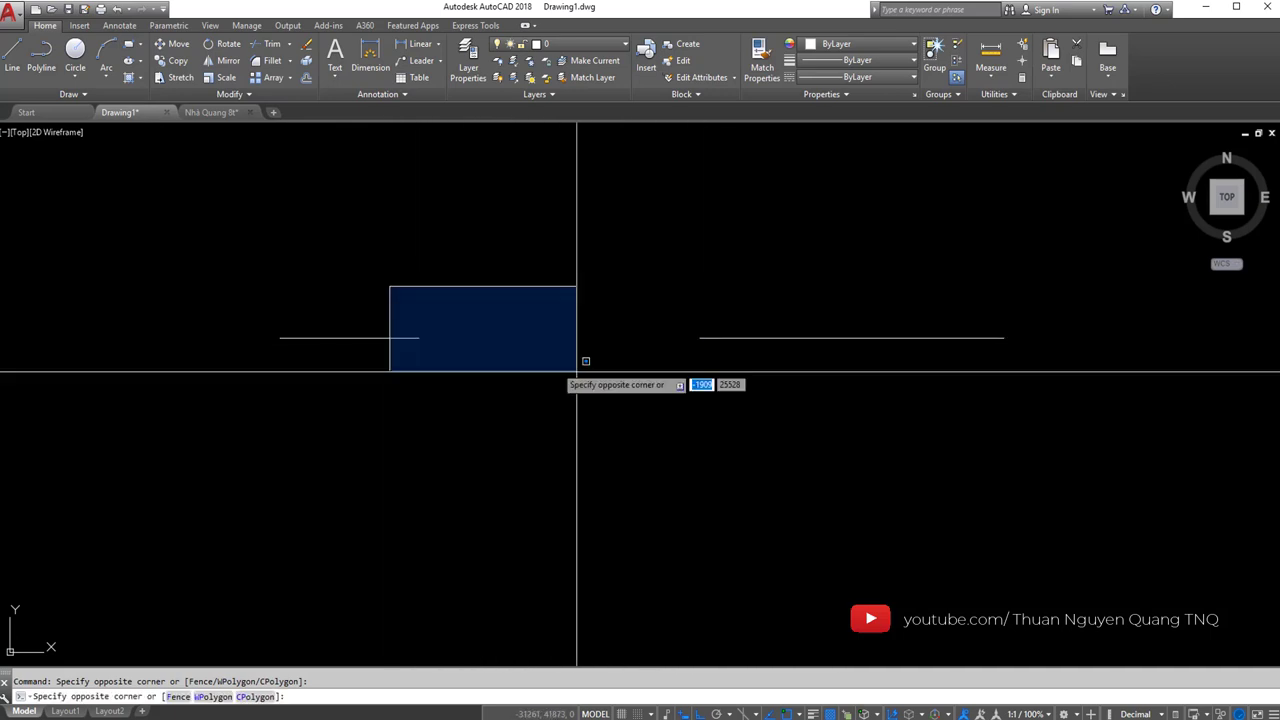
pyautogui.click(709, 391)
pyautogui.click(683, 392)
pyautogui.press('Escape')
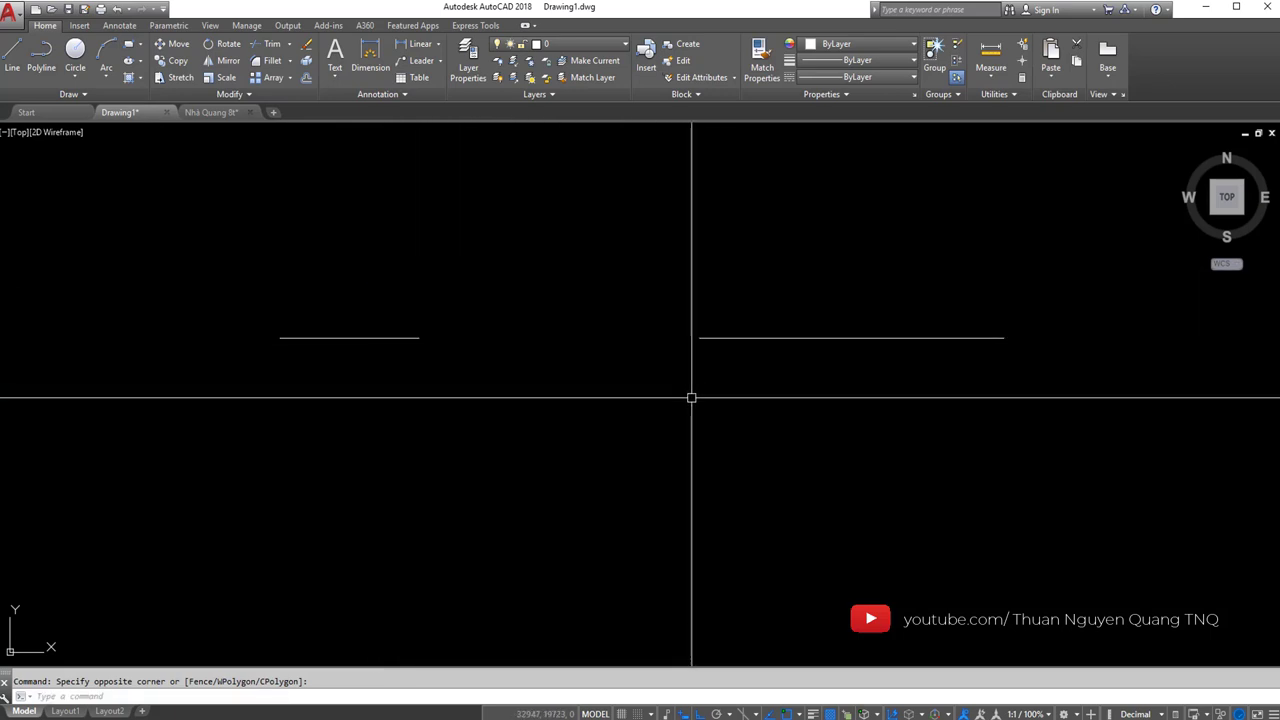
pyautogui.scroll(-4, 690, 400)
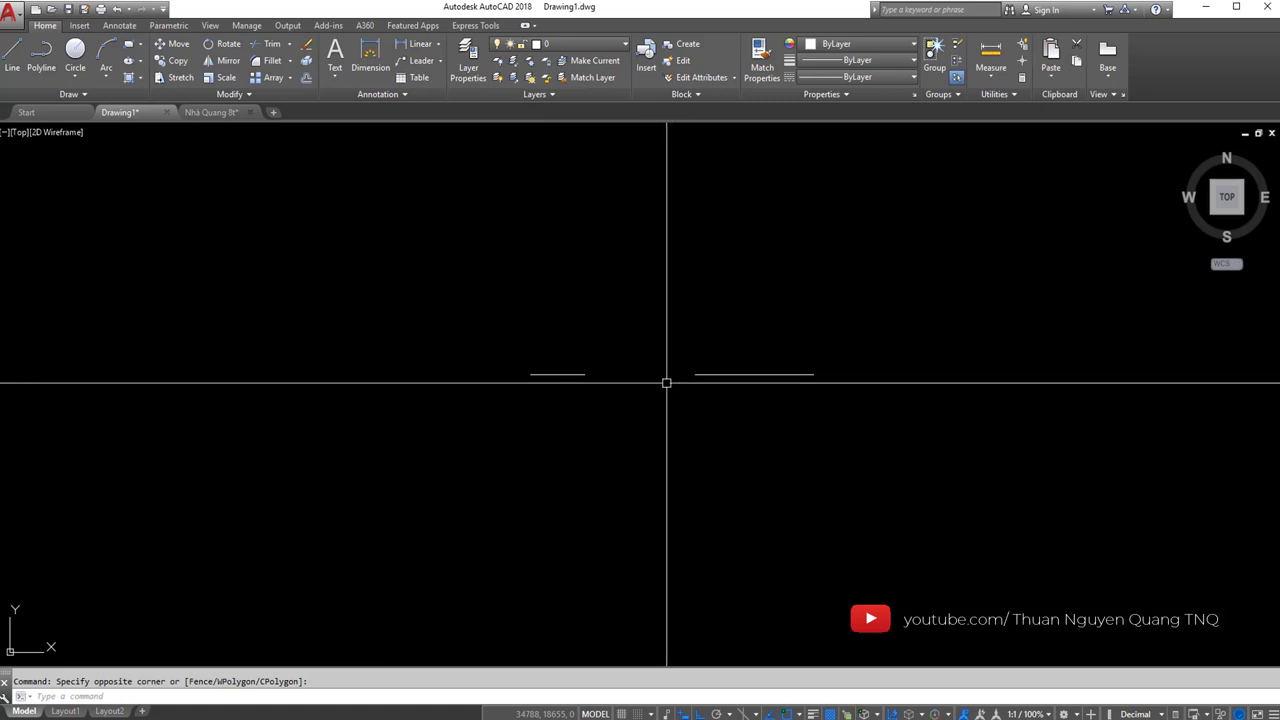
pyautogui.scroll(-2, 571, 354)
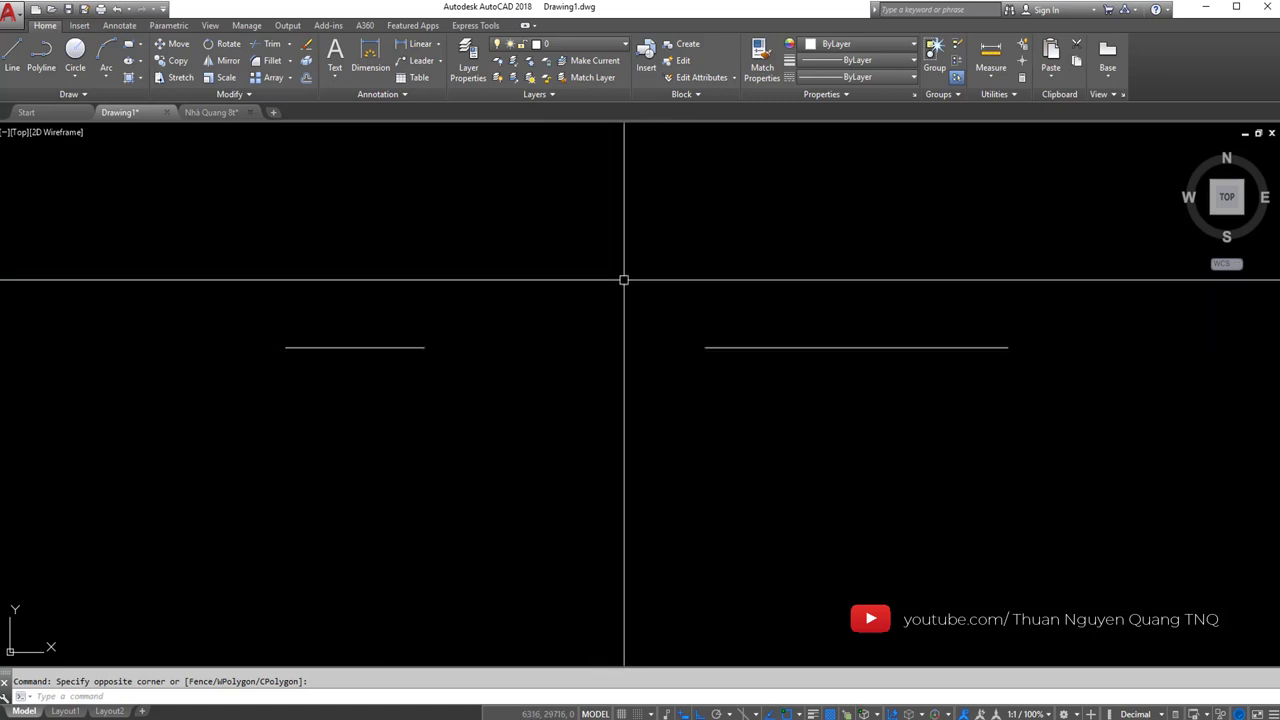
pyautogui.moveTo(623, 277); pyautogui.dragTo(624, 309, button='middle')
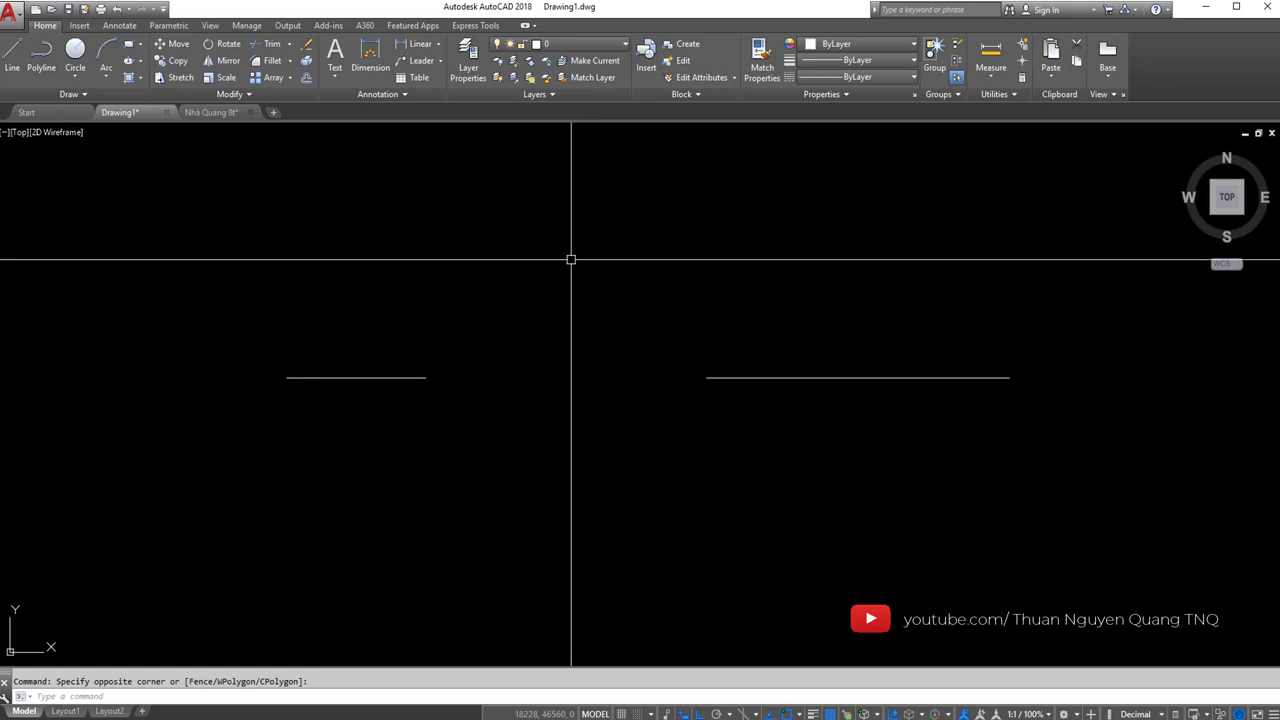
# - Draw a vertical line crossing the horizontal pieces
pyautogui.press('Escape')
pyautogui.write('l')
pyautogui.press('space')
pyautogui.click(490, 442)
pyautogui.click(505, 218)
pyautogui.press('Escape')
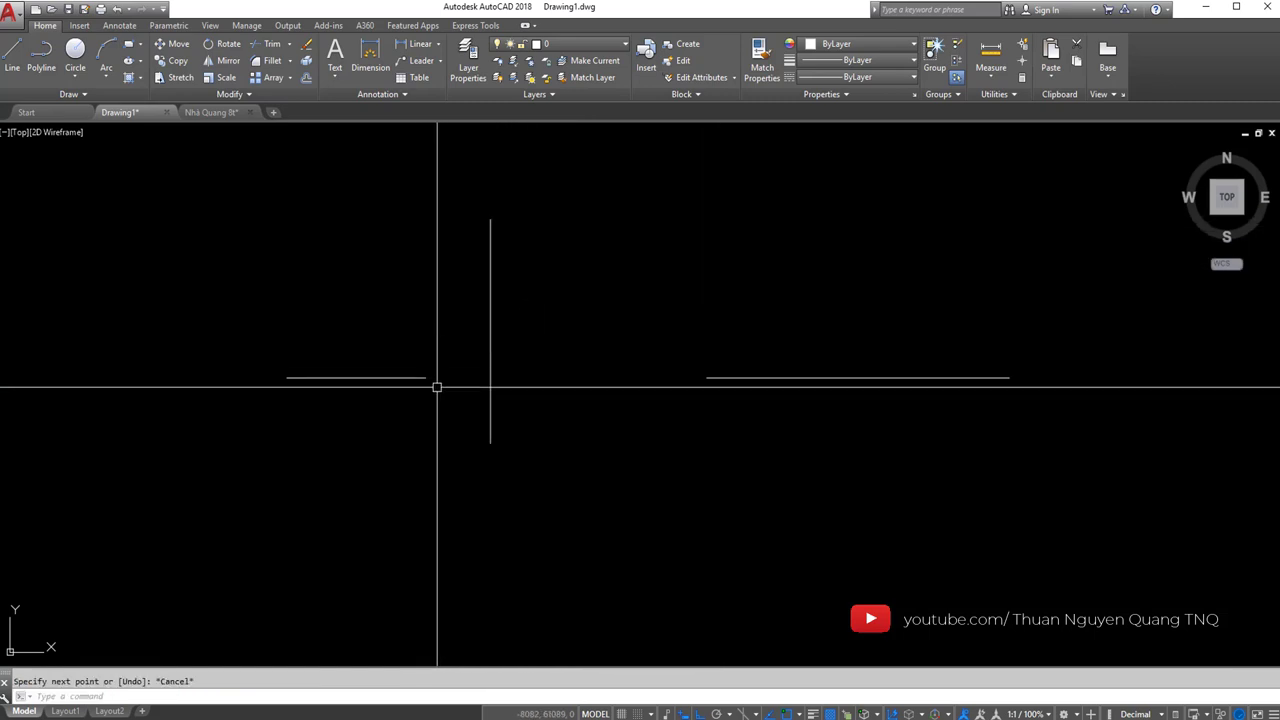
# - Move the vertical line to the end of the left line piece
pyautogui.click(490, 360)
pyautogui.click(406, 331)
pyautogui.write('m')
pyautogui.press('space')
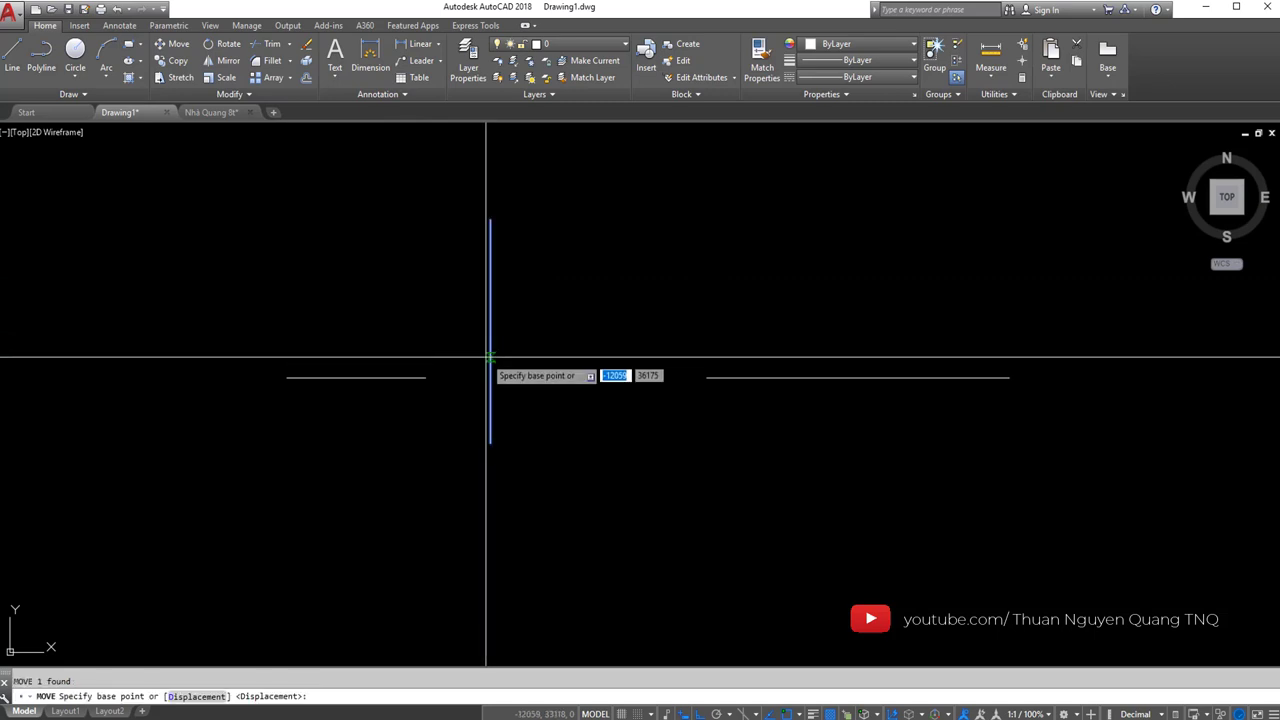
pyautogui.click(492, 360)
pyautogui.click(431, 384)
pyautogui.click(426, 352)
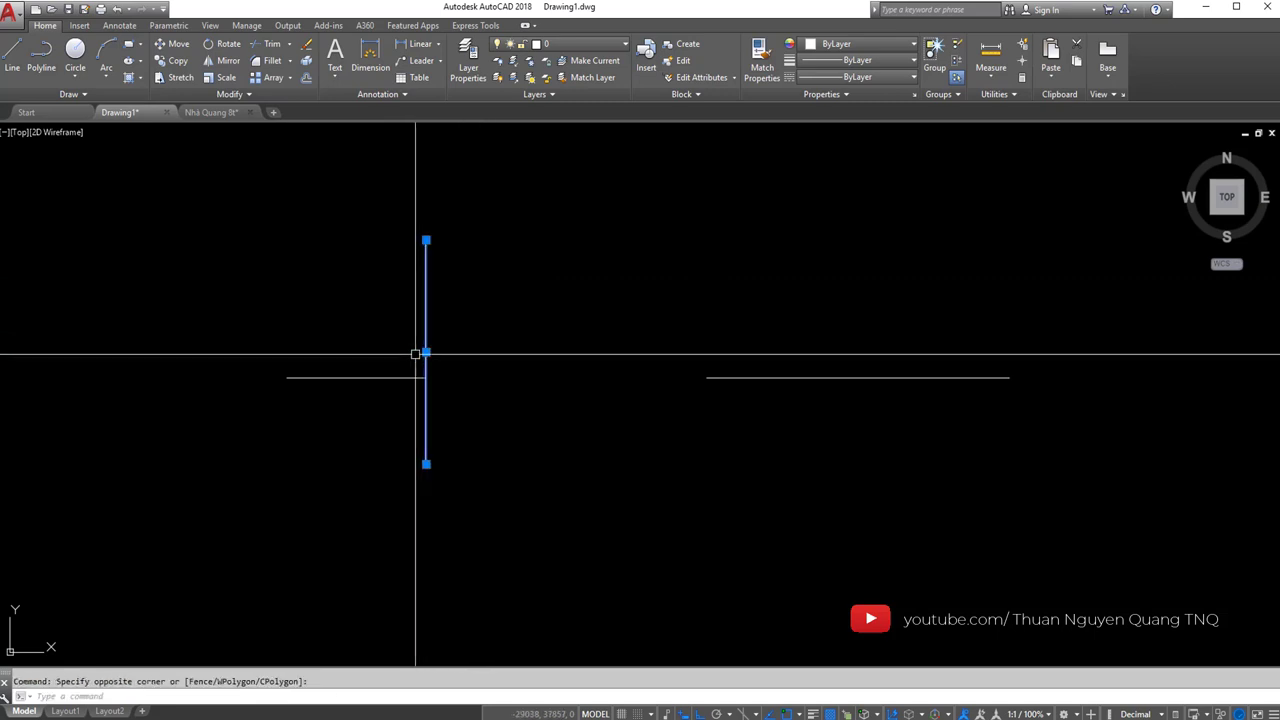
pyautogui.write('co')
# - Copy the vertical line further right, then erase both vertical lines
pyautogui.press('space')
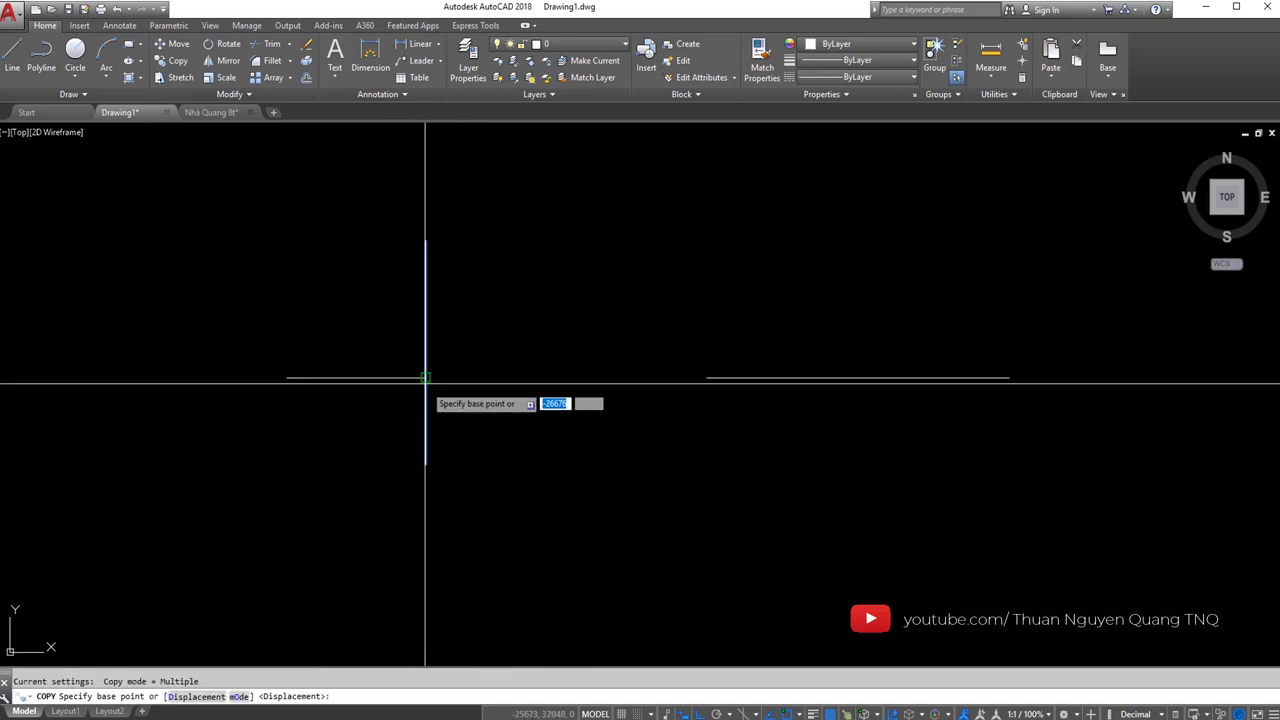
pyautogui.click(427, 378)
pyautogui.click(701, 378)
pyautogui.press('space')
pyautogui.click(763, 306)
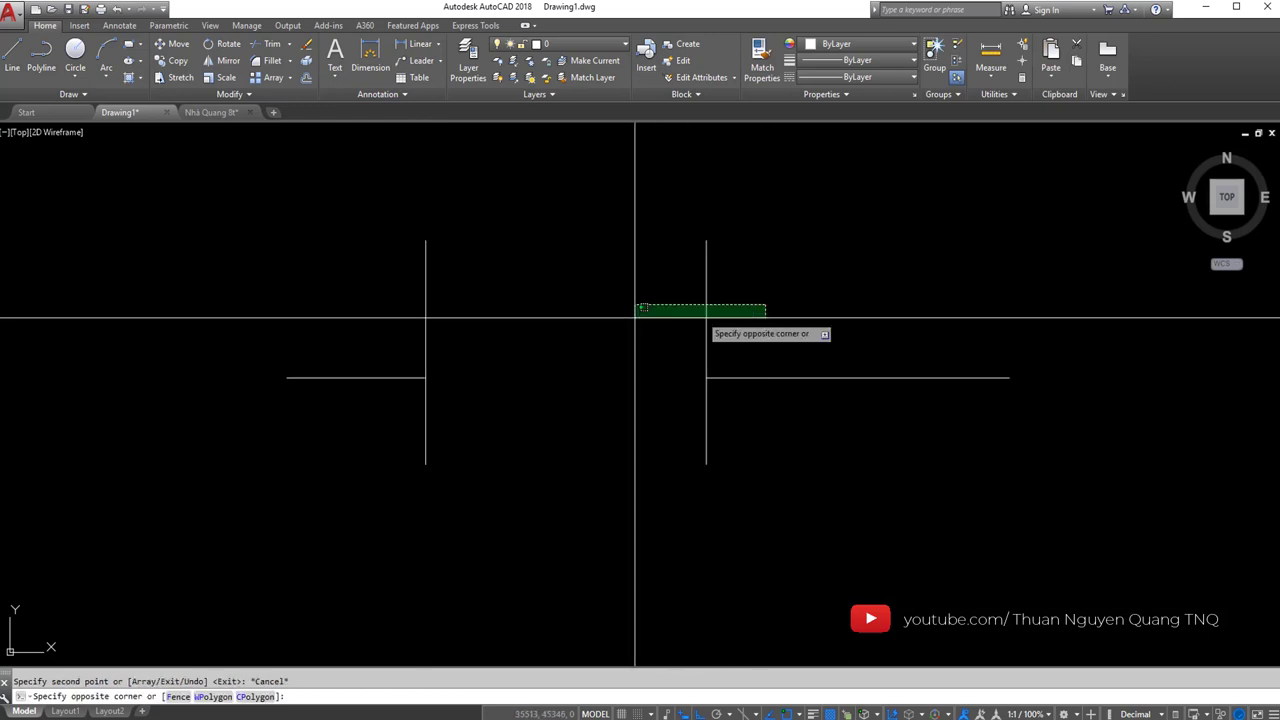
pyautogui.click(414, 294)
pyautogui.press('Delete')
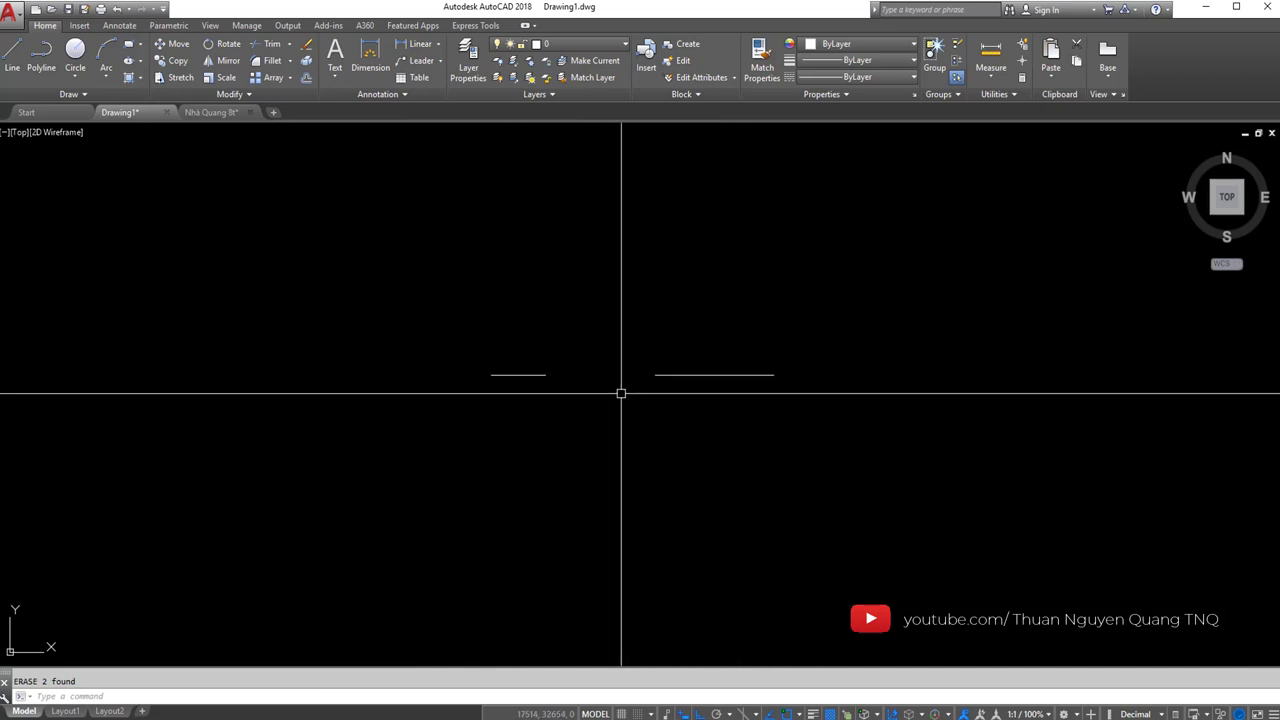
pyautogui.scroll(2, 617, 390)
# - Window-select both horizontal line pieces, then clear the selection
pyautogui.click(789, 394)
pyautogui.click(453, 322)
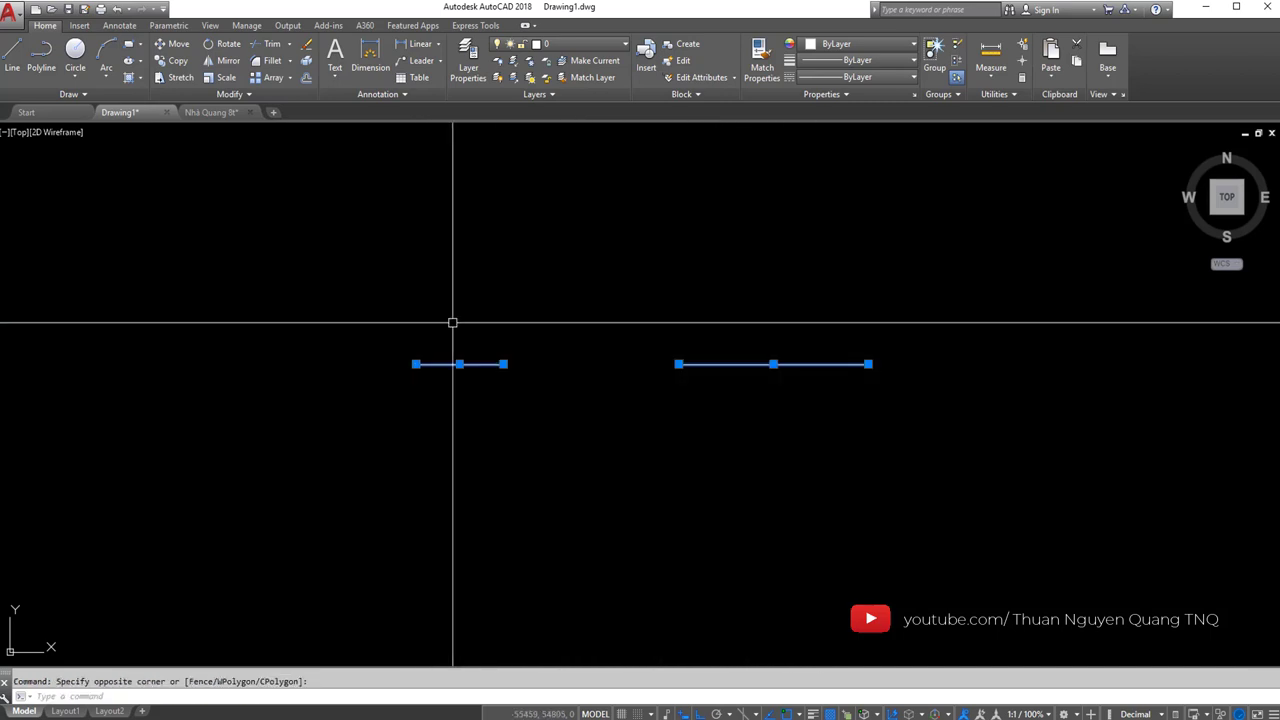
pyautogui.click(706, 423)
pyautogui.click(494, 314)
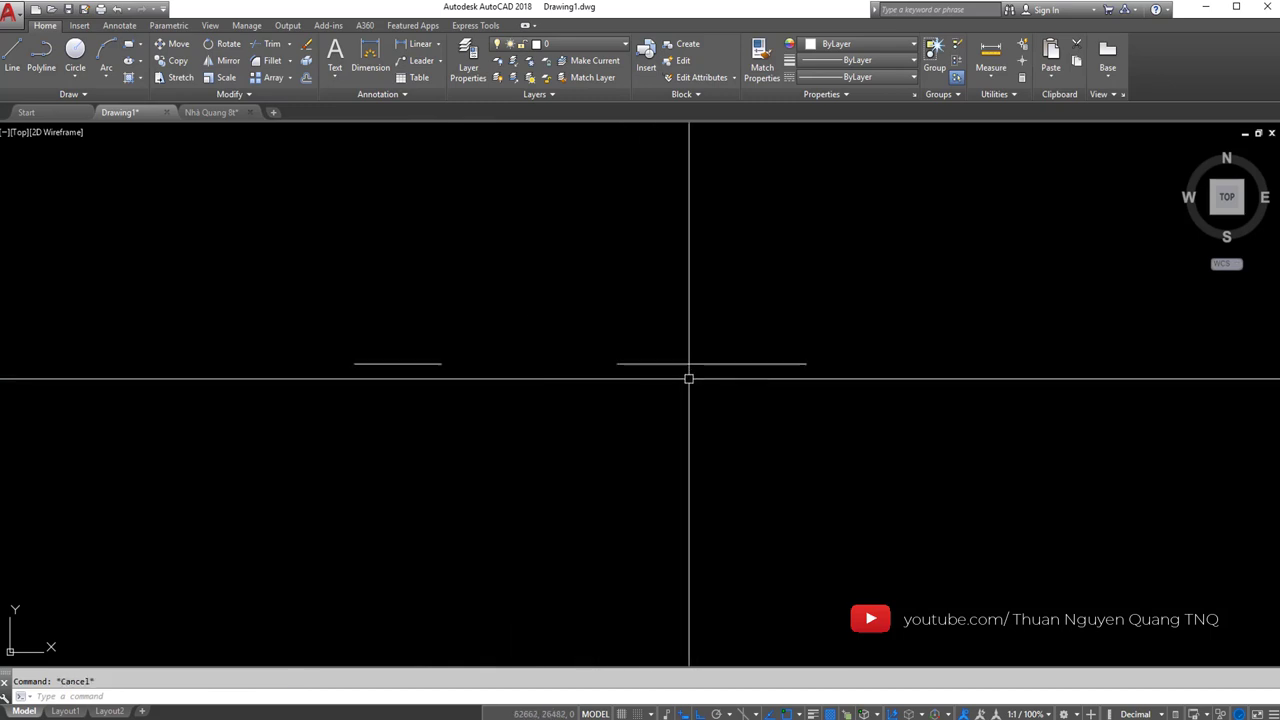
# - Draw a longer horizontal line to the right of the two pieces, in line with them
pyautogui.write('l')
pyautogui.press('Return')
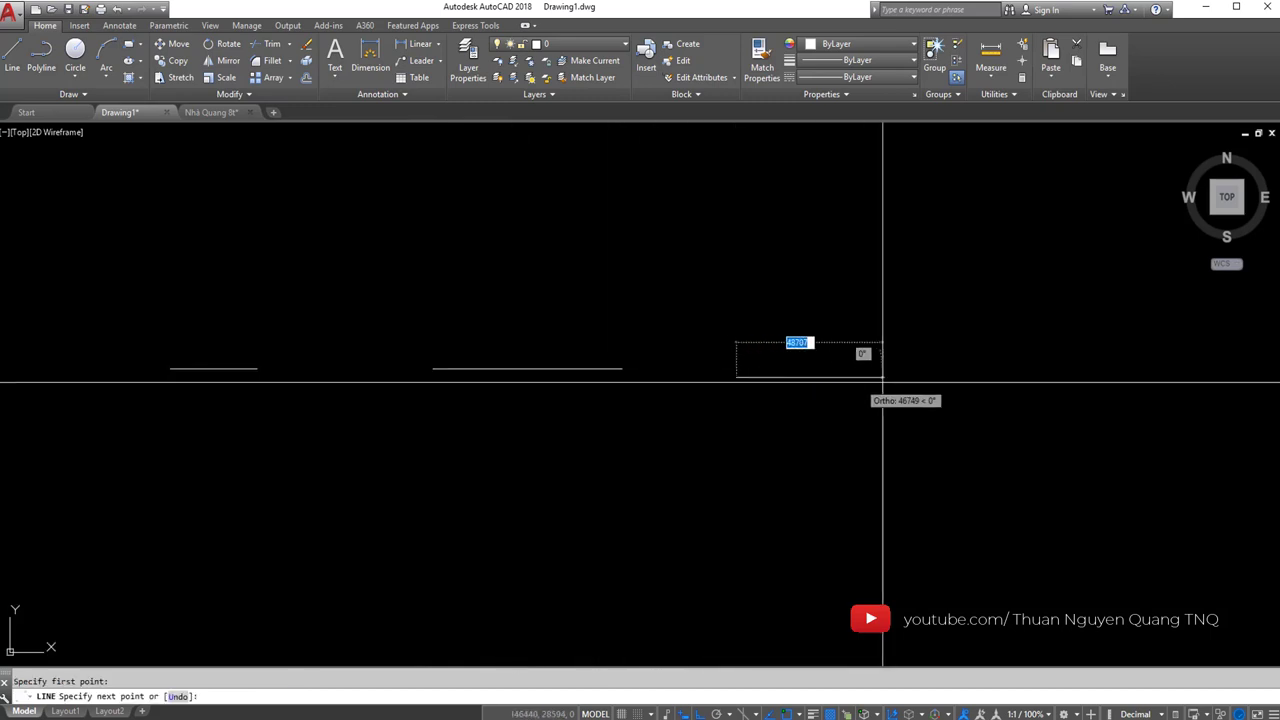
pyautogui.click(1128, 377)
pyautogui.press('Escape')
pyautogui.write('BR')
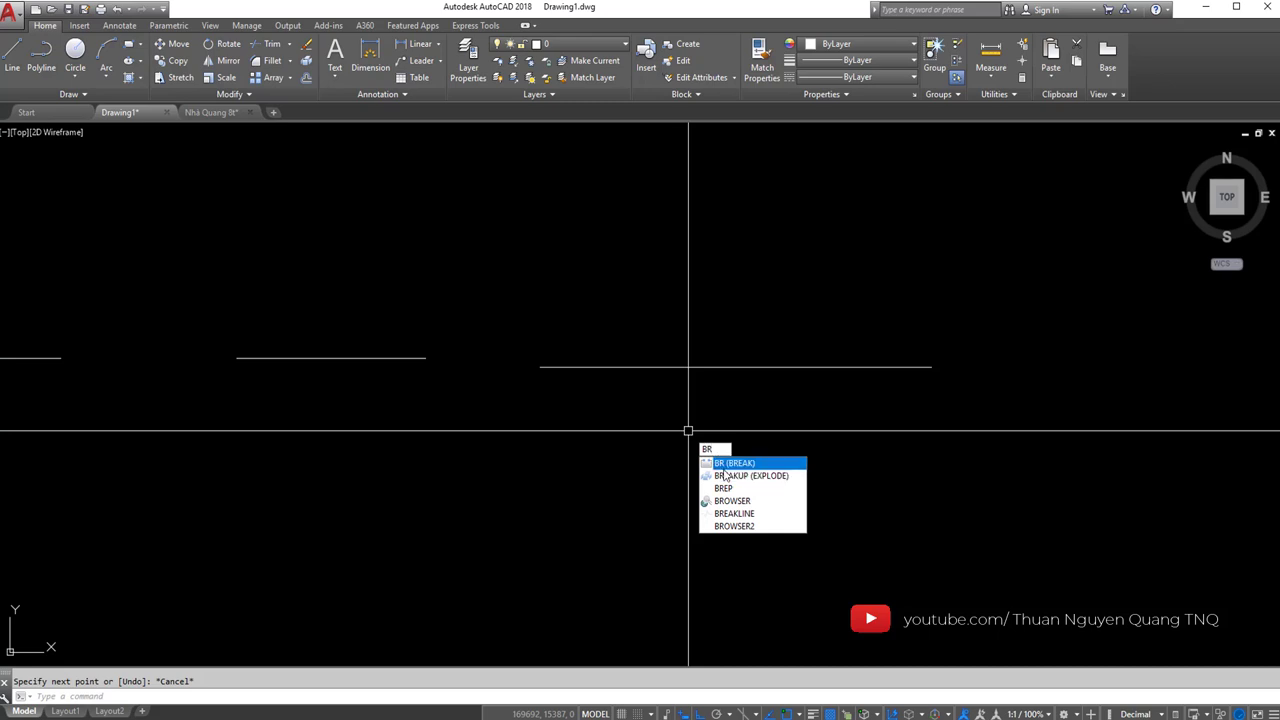
# - Break the long right line at a single point about a quarter from its left end
pyautogui.press('Return')
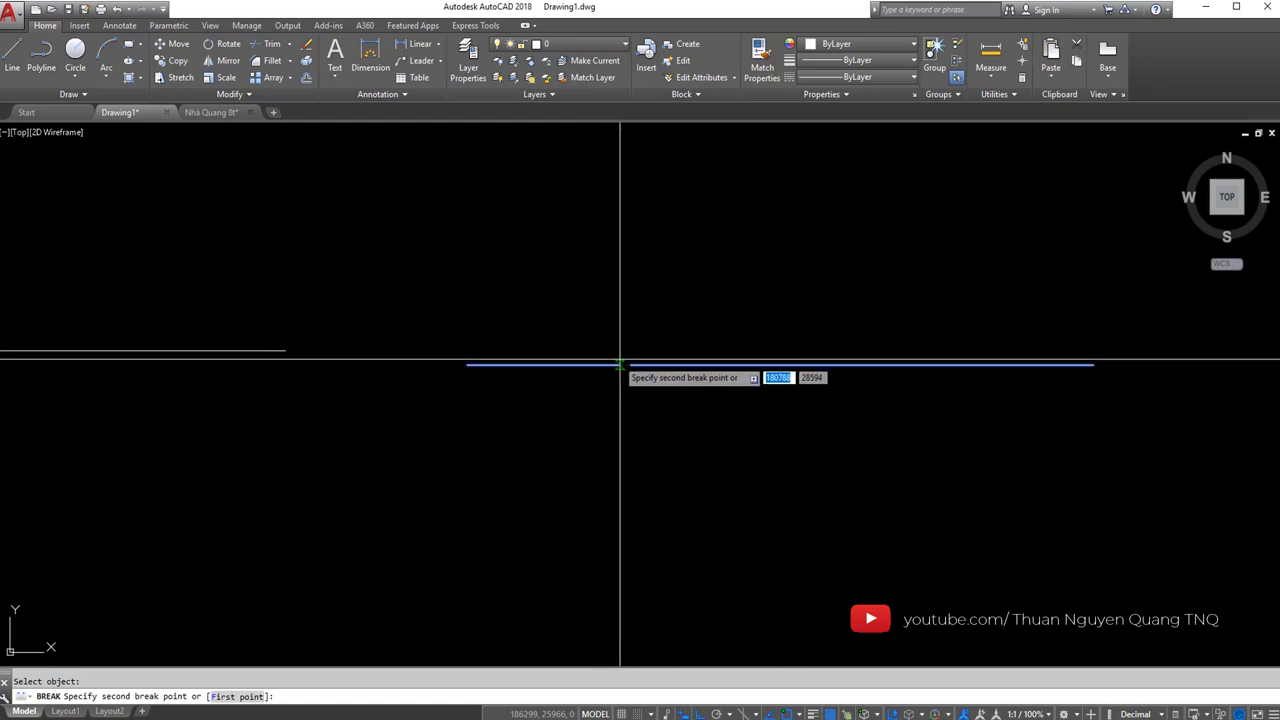
pyautogui.click(630, 365)
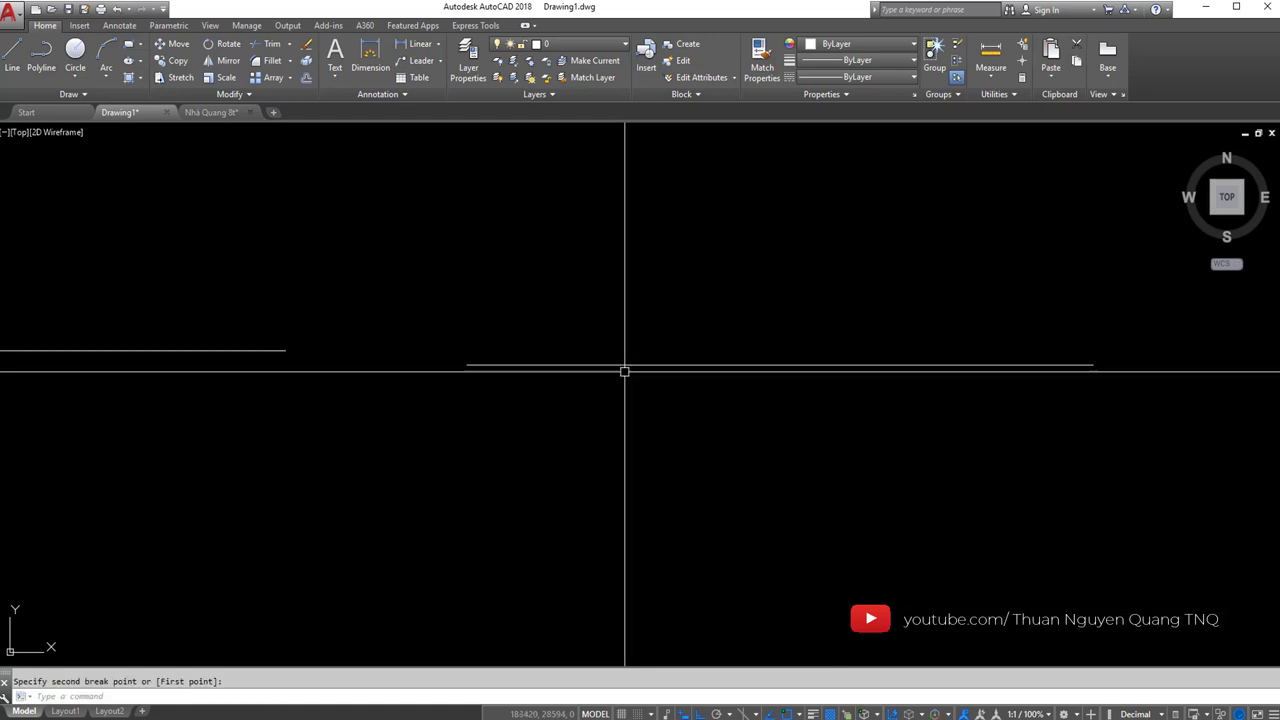
pyautogui.scroll(-3, 611, 435)
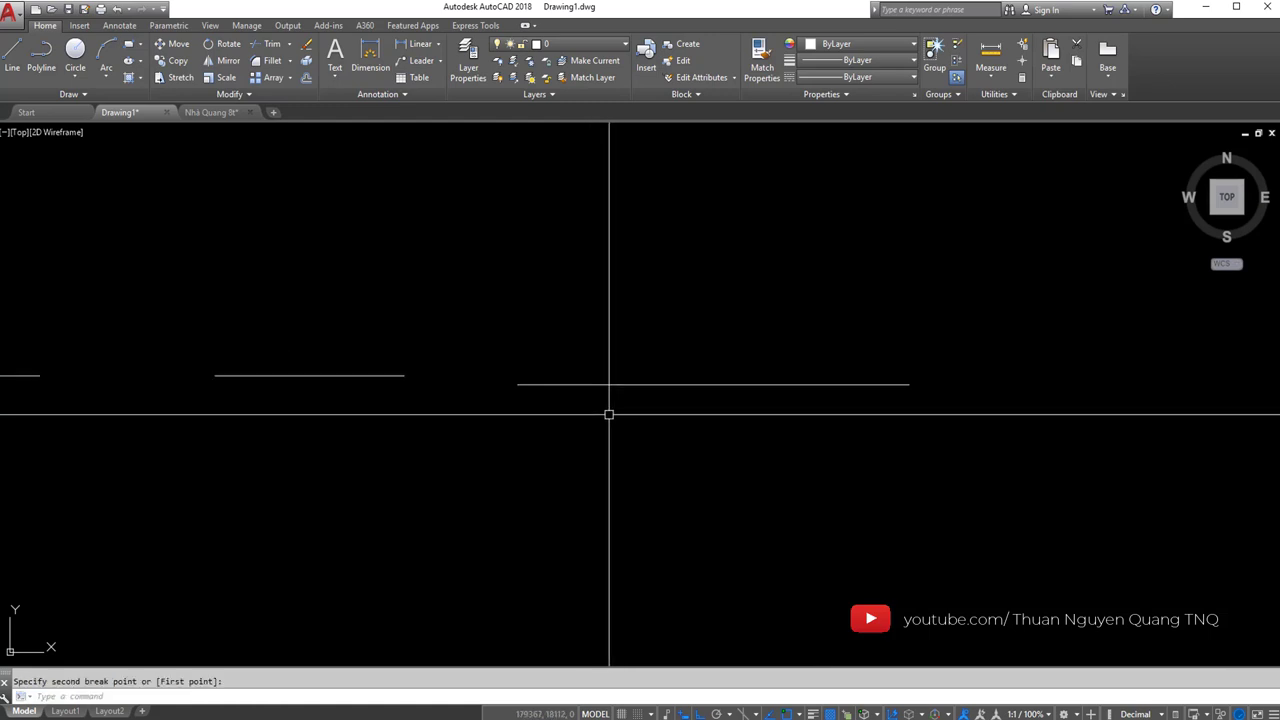
# - Select each piece of the split line in turn to confirm the break
pyautogui.click(700, 384)
pyautogui.press('Escape')
pyautogui.click(560, 384)
pyautogui.press('Escape')
pyautogui.click(695, 362)
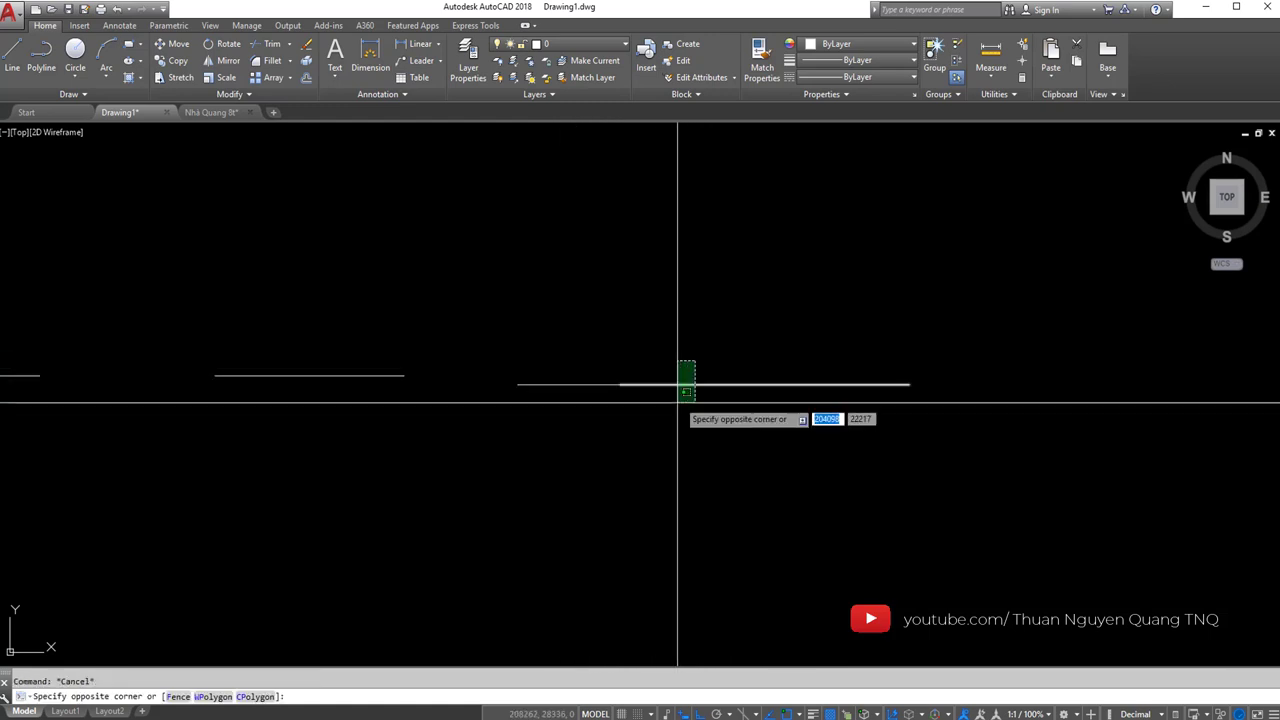
pyautogui.press('Escape')
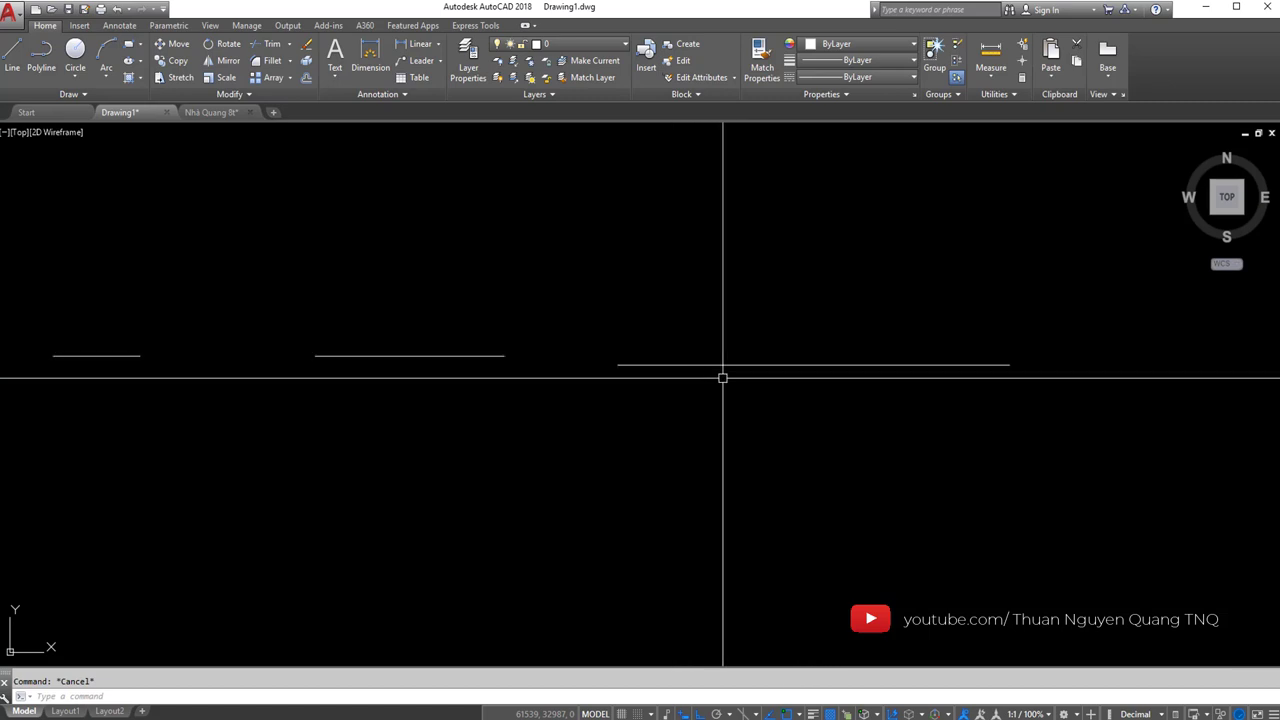
# - Select the right-hand line pieces and pan the view to make room below
pyautogui.scroll(-2, 654, 367)
pyautogui.click(966, 429)
pyautogui.click(622, 350)
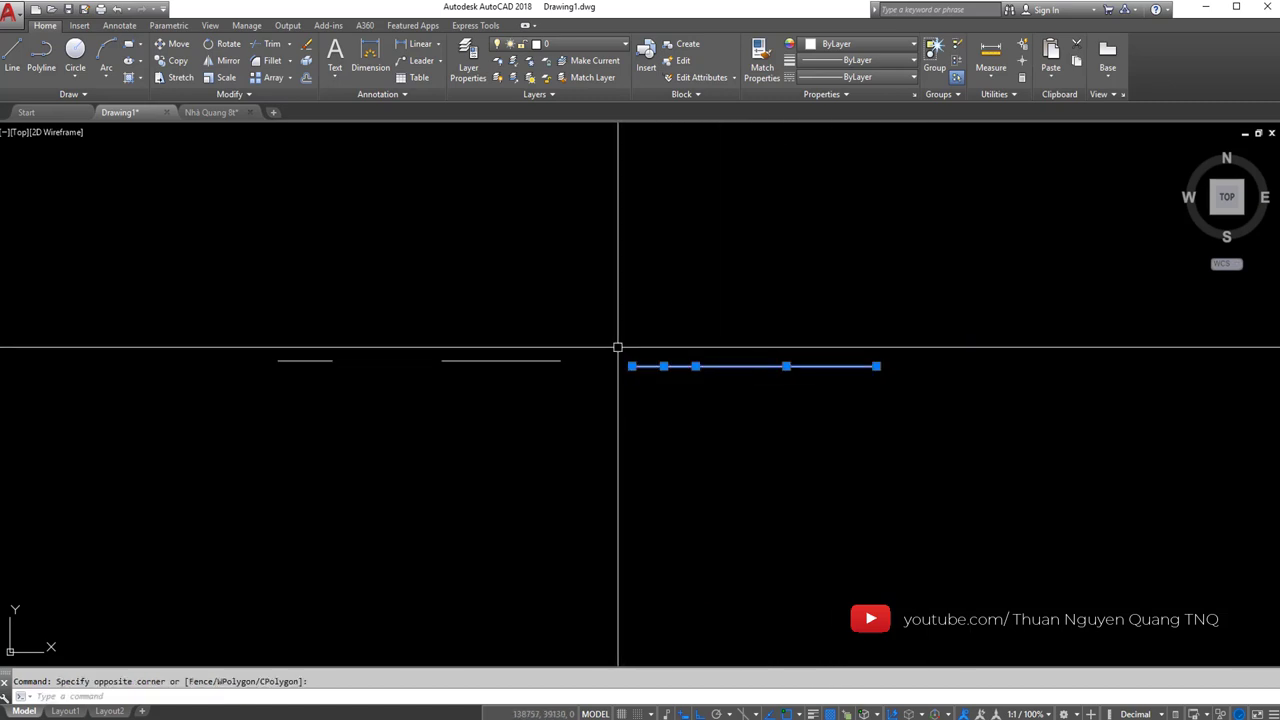
pyautogui.write('m')
pyautogui.press('Return')
pyautogui.click(703, 336)
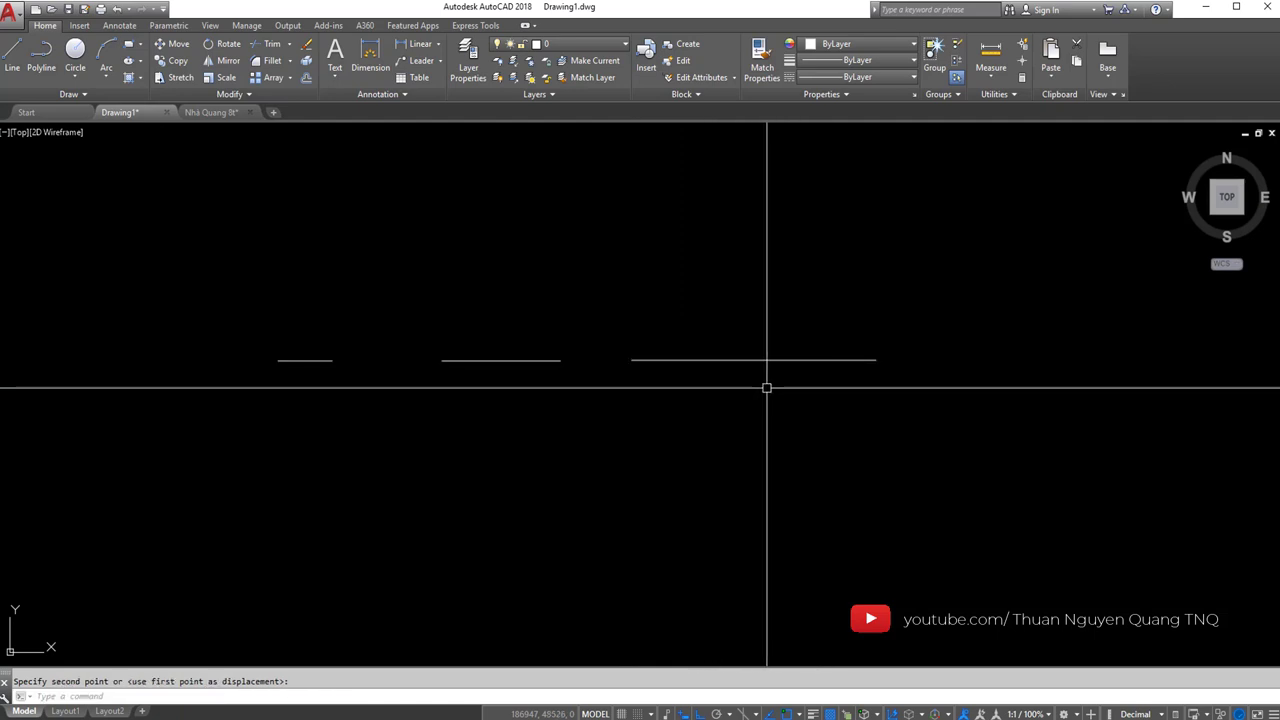
pyautogui.moveTo(766, 386)
pyautogui.mouseDown(button='middle')
pyautogui.moveTo(692, 411)
pyautogui.moveTo(668, 316)
pyautogui.mouseUp(button='middle')
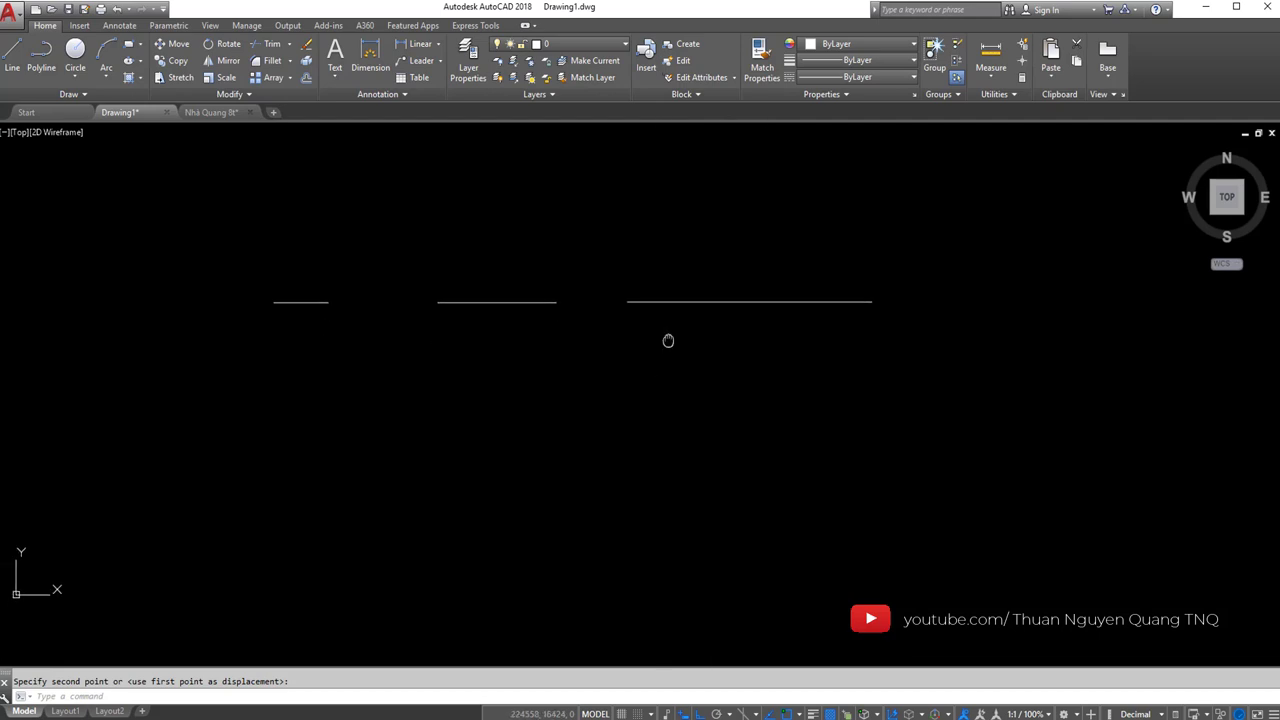
pyautogui.press('Escape')
# - Draw a long horizontal line below and parallel to the upper line pieces
pyautogui.write('l')
pyautogui.press('Return')
pyautogui.click(478, 415)
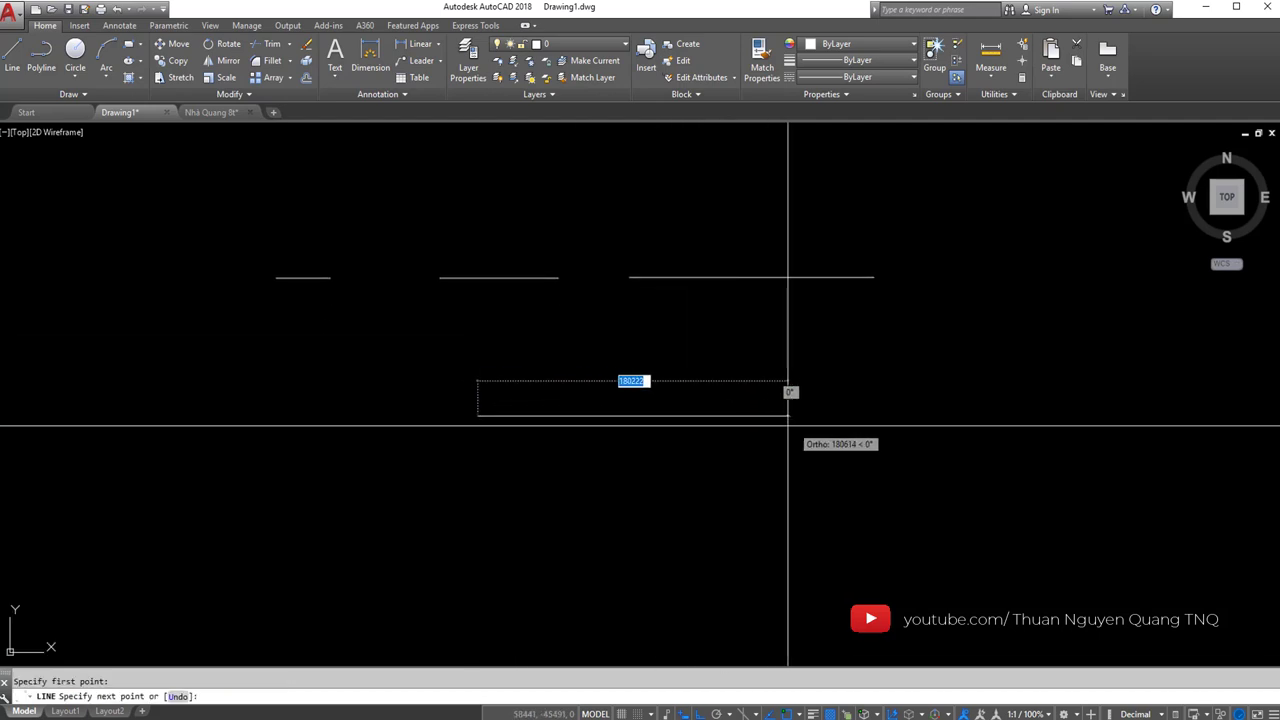
pyautogui.click(740, 416)
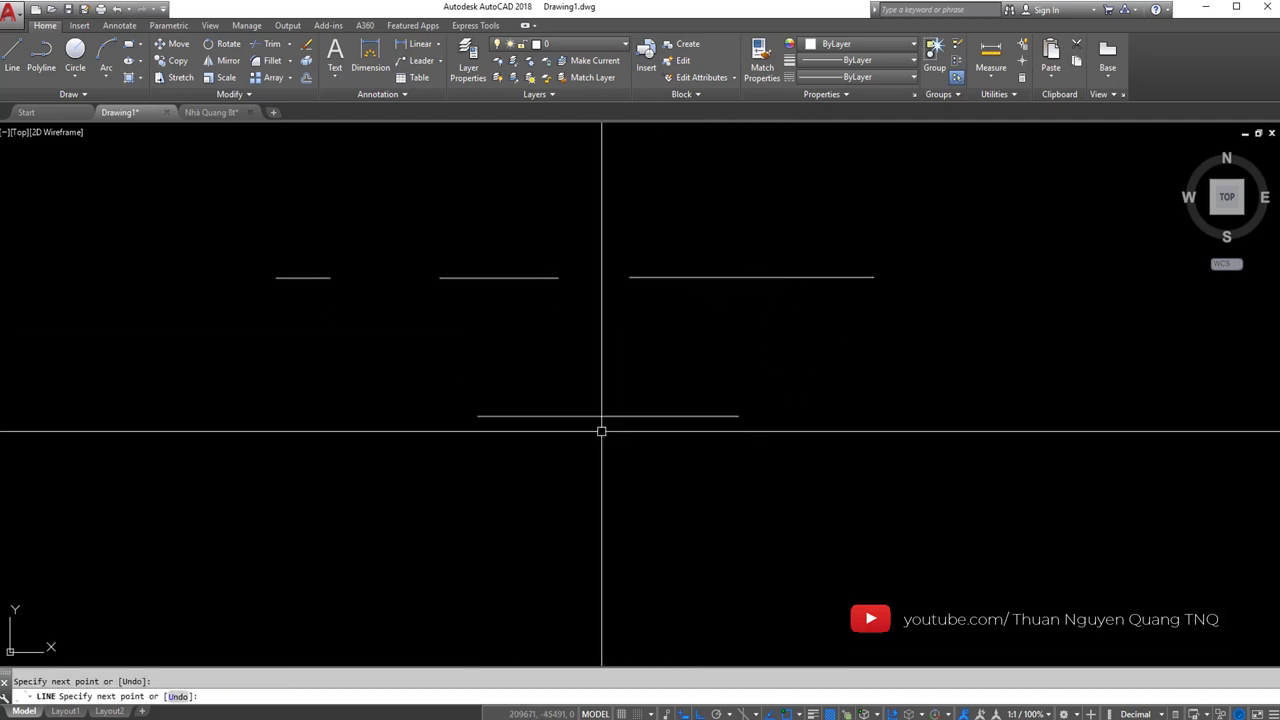
pyautogui.press('Escape')
pyautogui.click(600, 416)
pyautogui.click(586, 437)
pyautogui.press('Escape')
pyautogui.write('r')
pyautogui.press('Return')
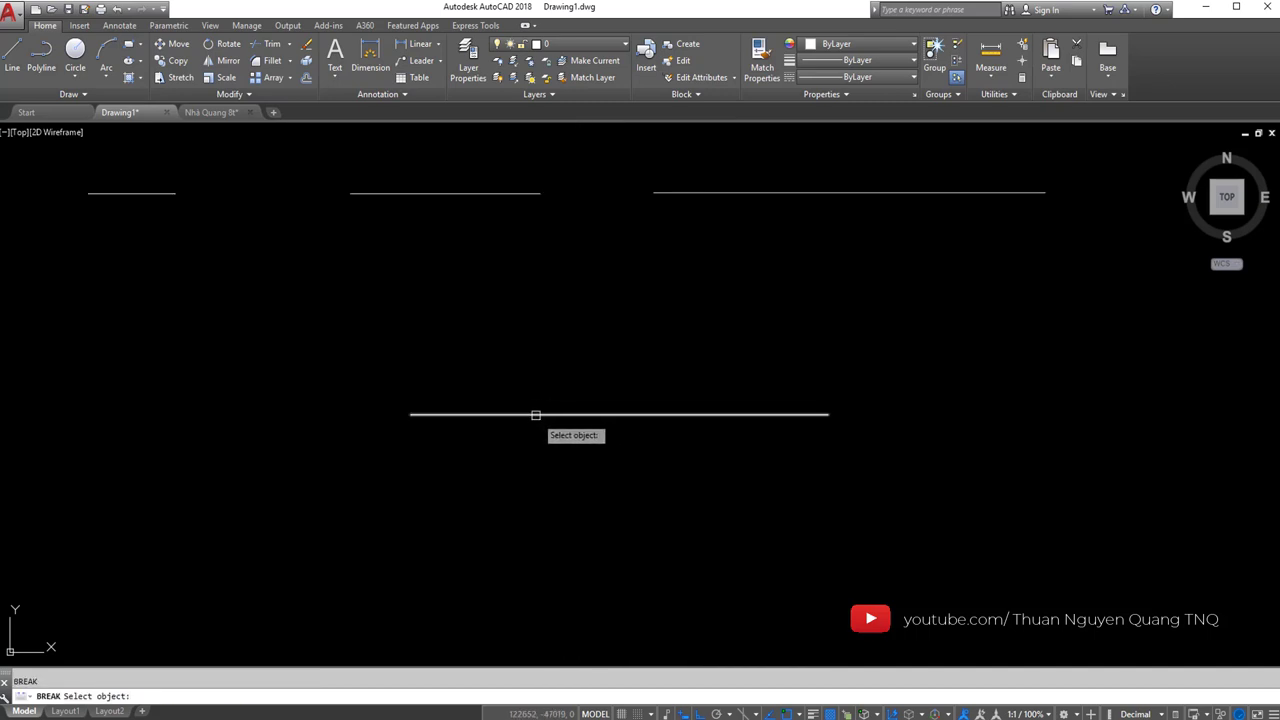
# - Break the lower line using the First option, picking the first break point mid-line
pyautogui.click(519, 414)
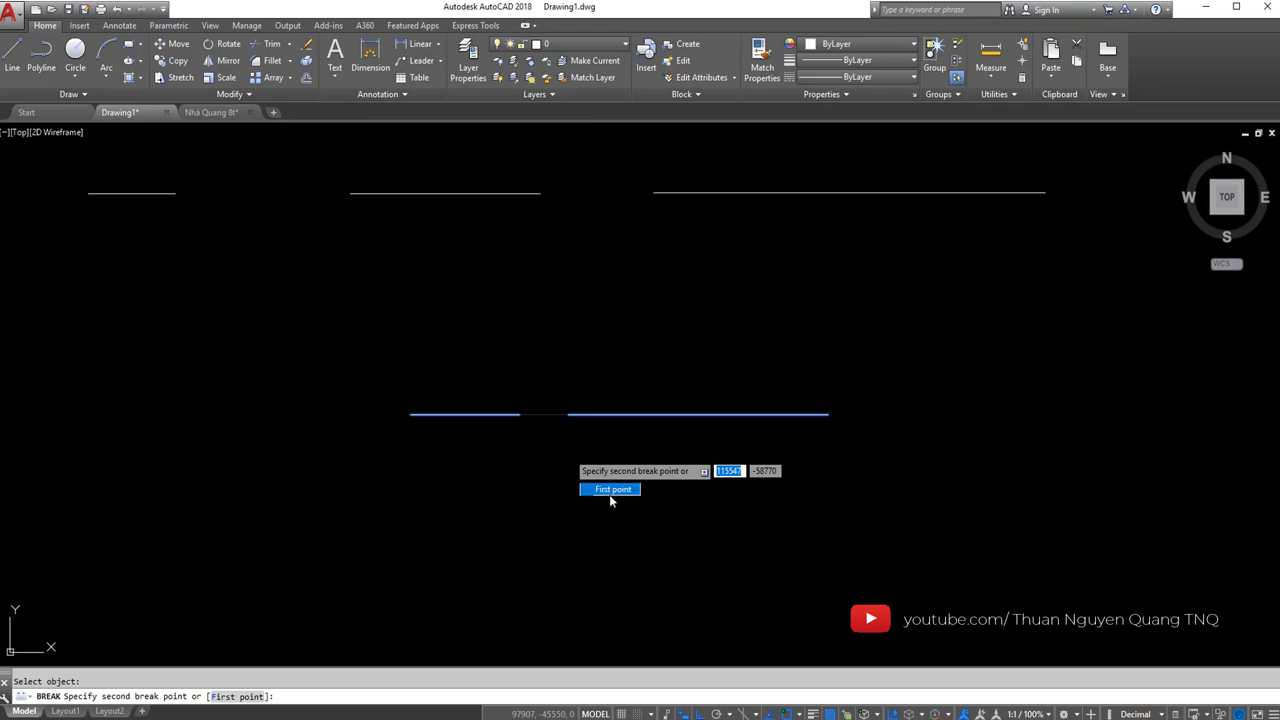
pyautogui.write('f')
pyautogui.press('Return')
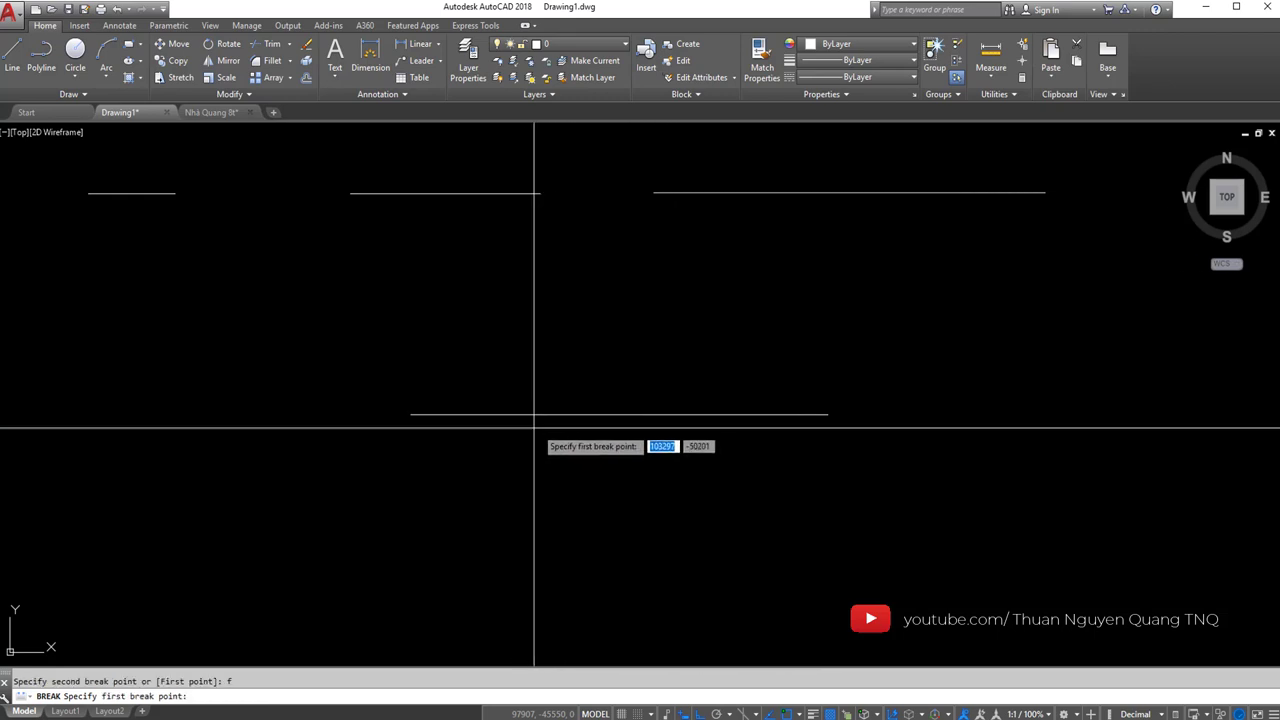
pyautogui.click(695, 414)
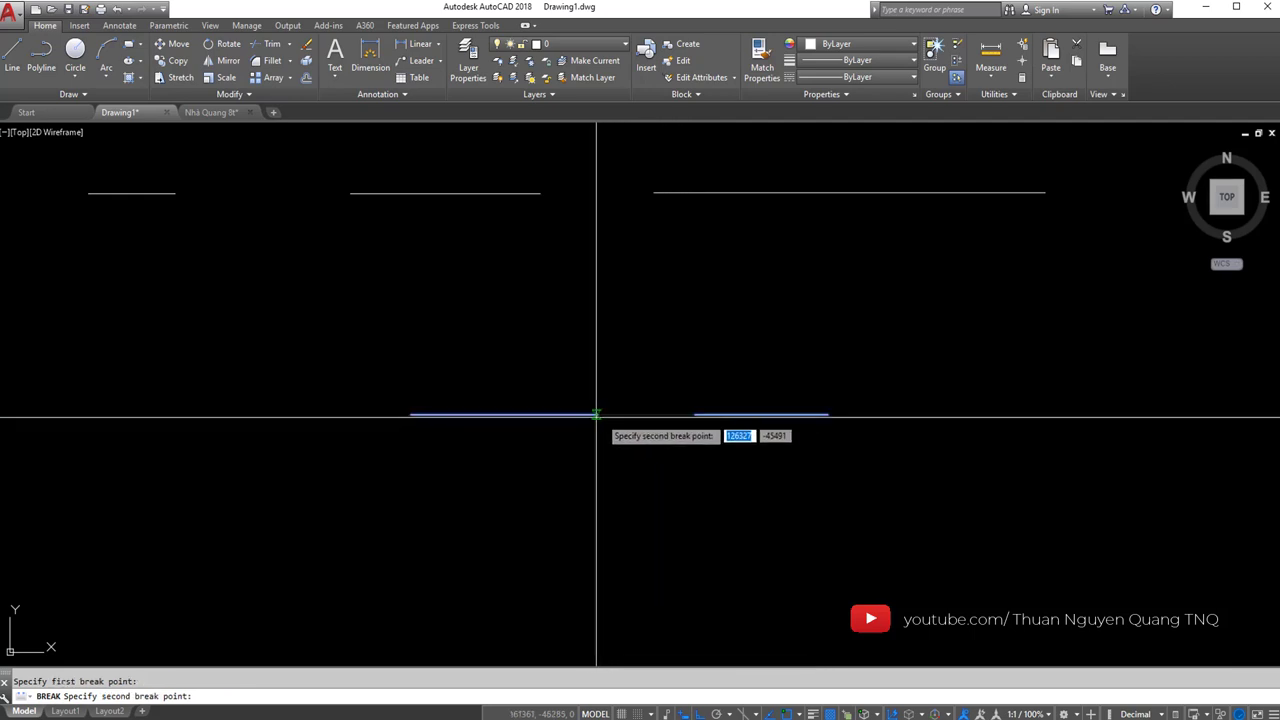
# - Pick the second break point to cut the gap out of the lower line
pyautogui.click(543, 414)
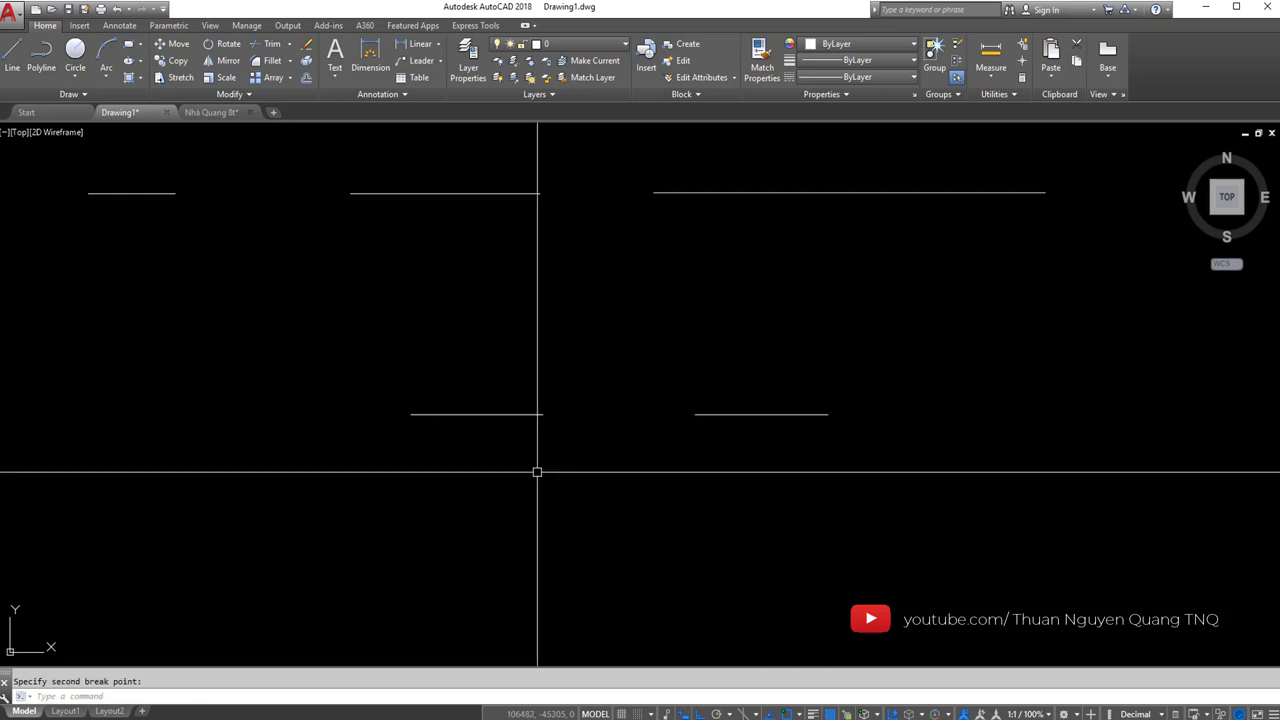
pyautogui.click(526, 384)
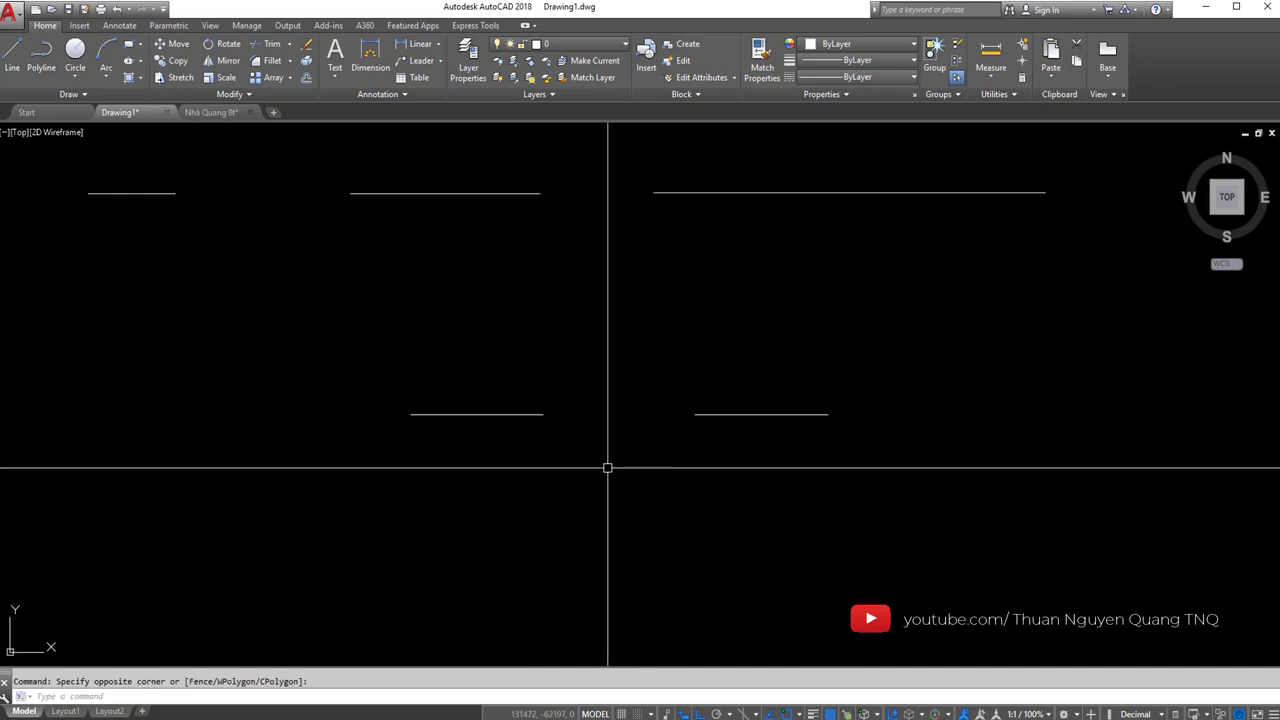
pyautogui.press('Escape')
pyautogui.click(531, 393)
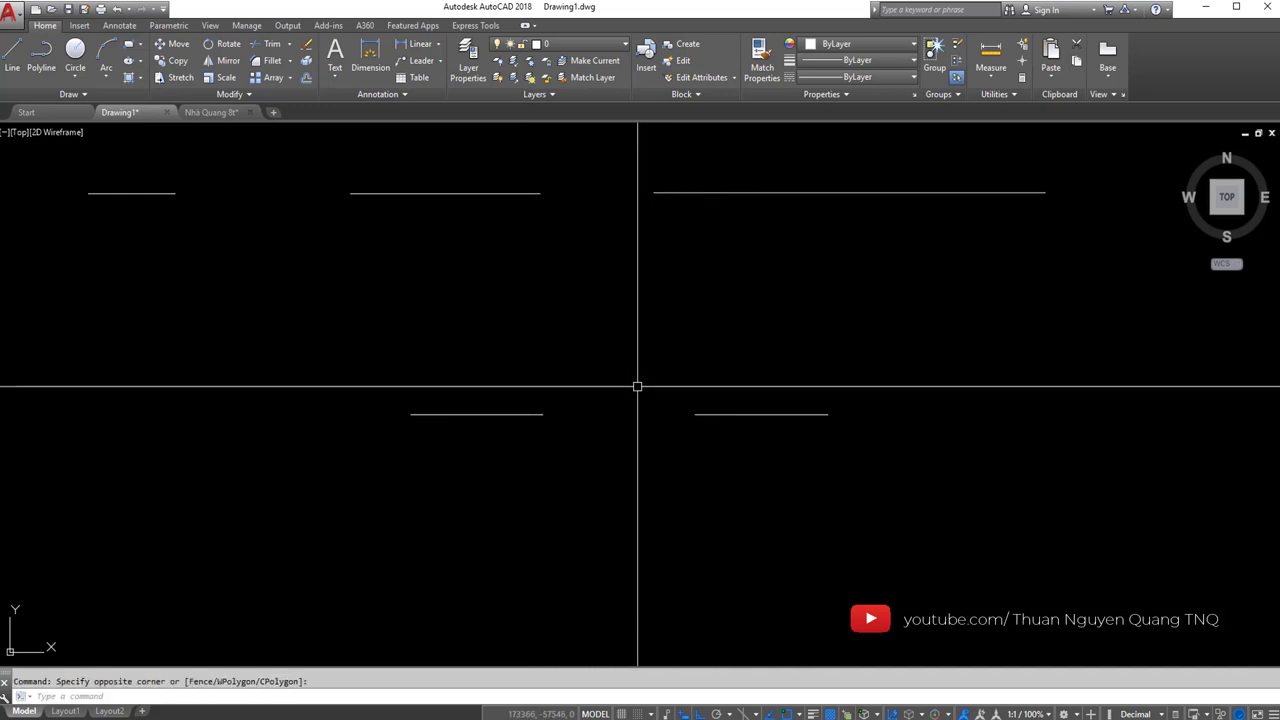
pyautogui.scroll(-2, 600, 378)
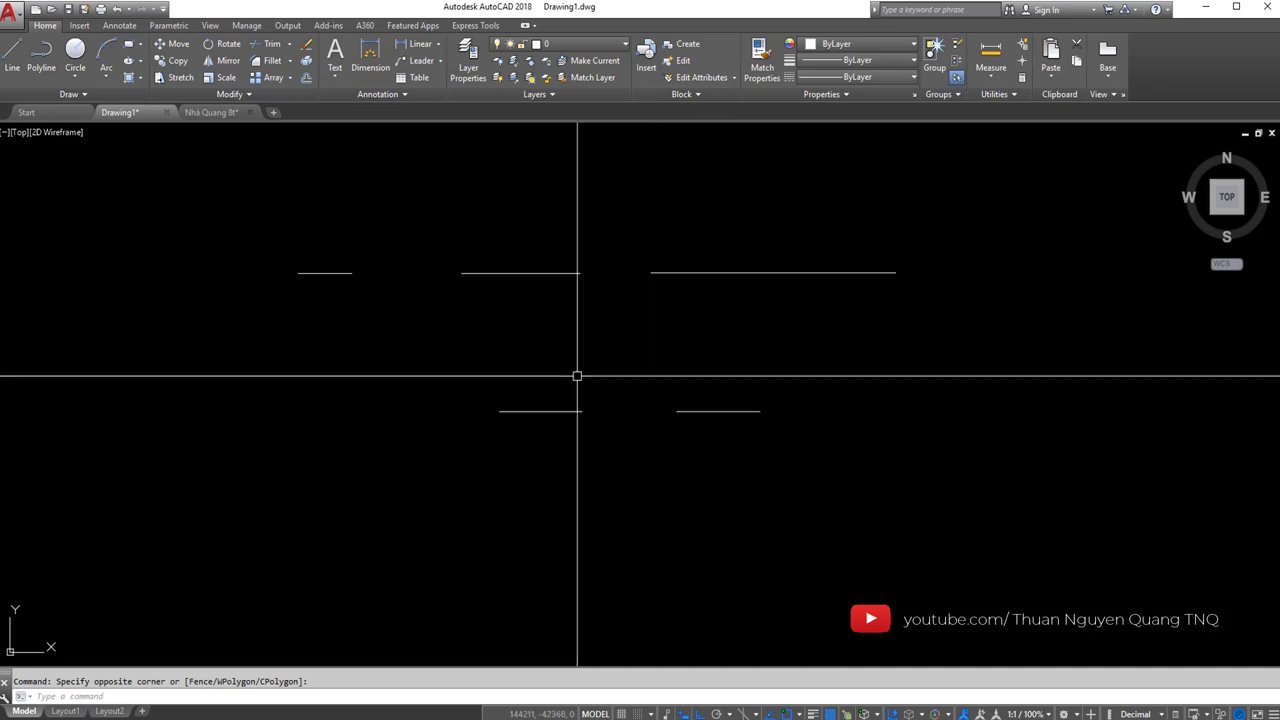
# - Window-select the middle upper line to check it, then clear the selection
pyautogui.click(306, 294)
pyautogui.click(642, 393)
pyautogui.click(611, 277)
pyautogui.press('Escape')
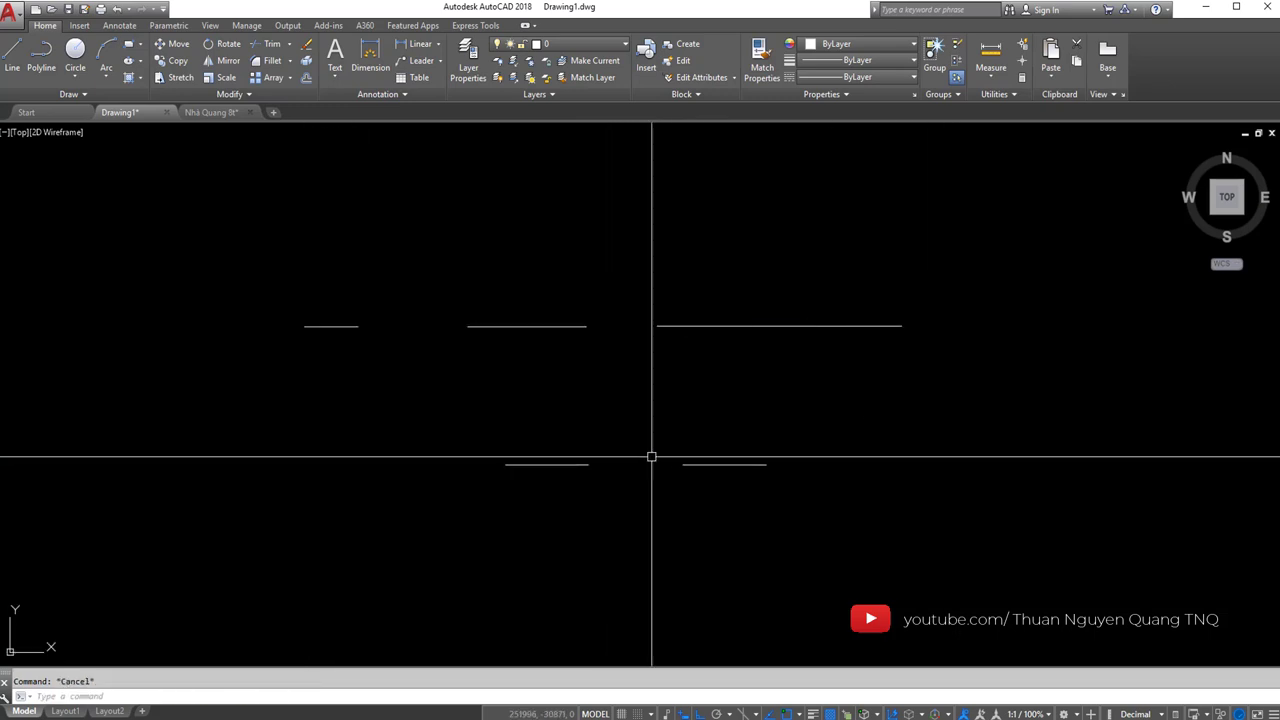
pyautogui.scroll(2, 651, 457)
# - Window-select both lower line pieces to check the gap, then clear the selection
pyautogui.click(303, 414)
pyautogui.click(845, 515)
pyautogui.press('Escape')
pyautogui.click(346, 424)
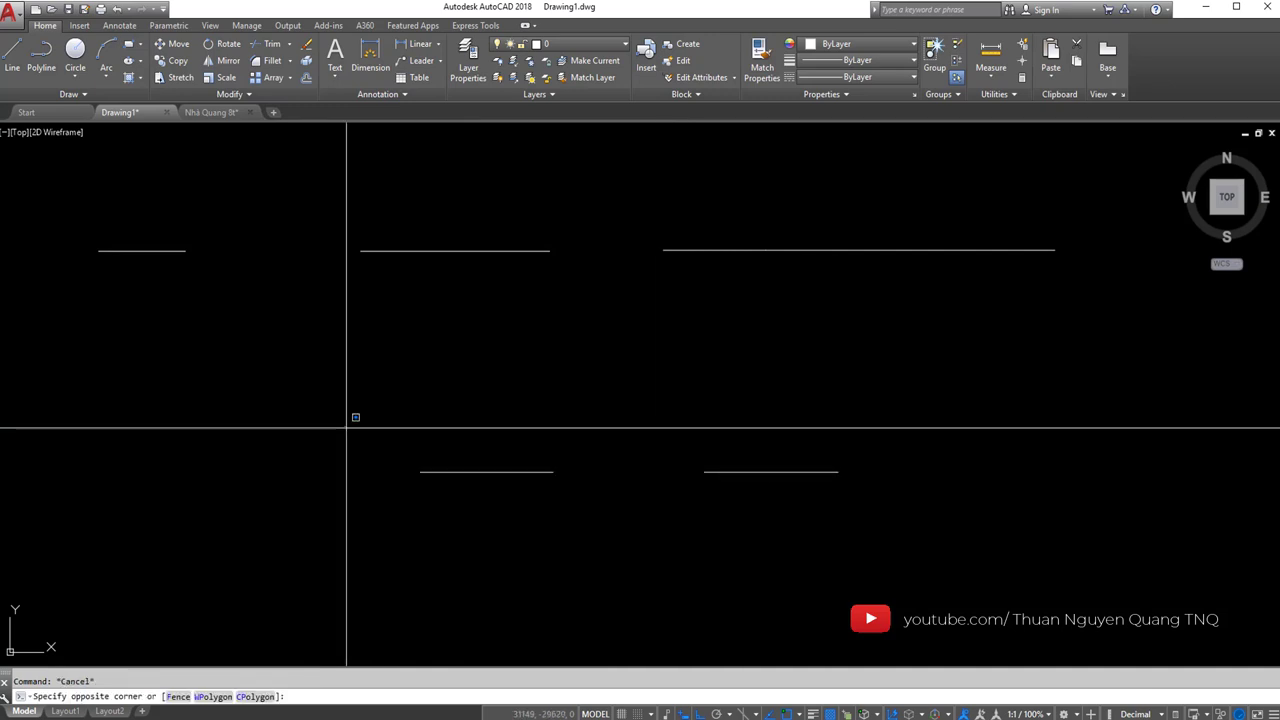
pyautogui.click(863, 531)
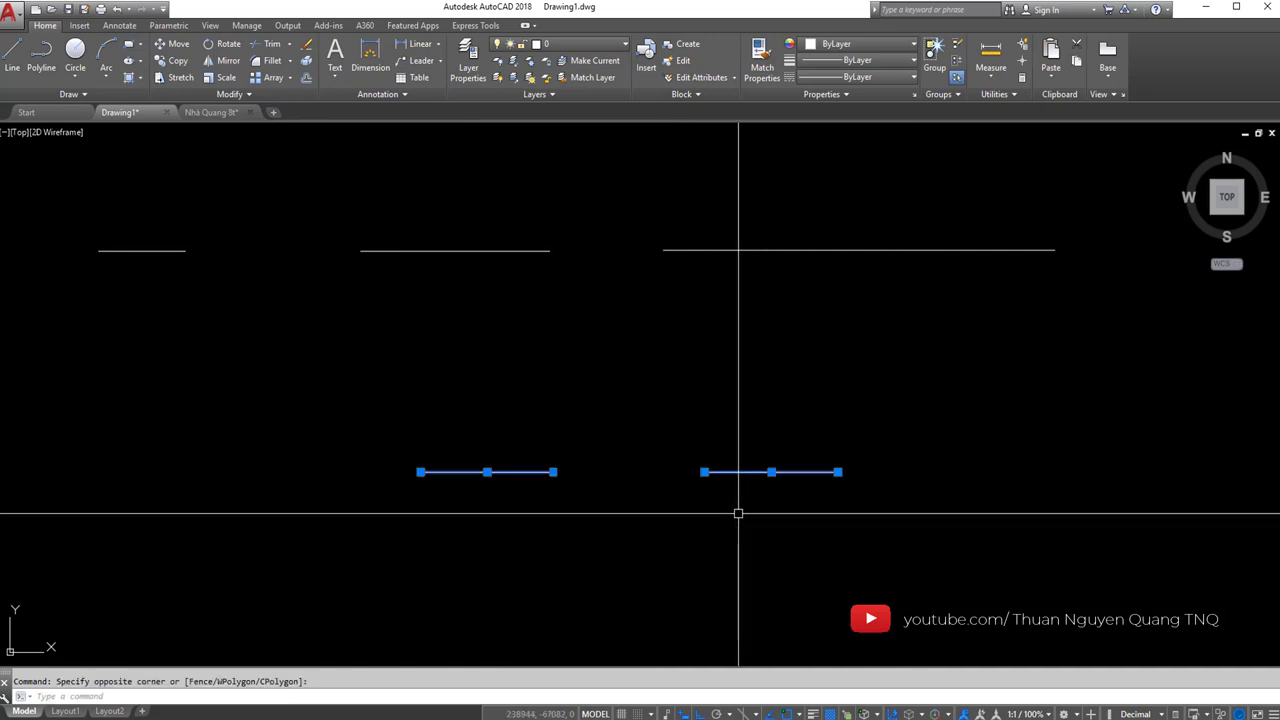
pyautogui.press('Escape')
pyautogui.click(371, 429)
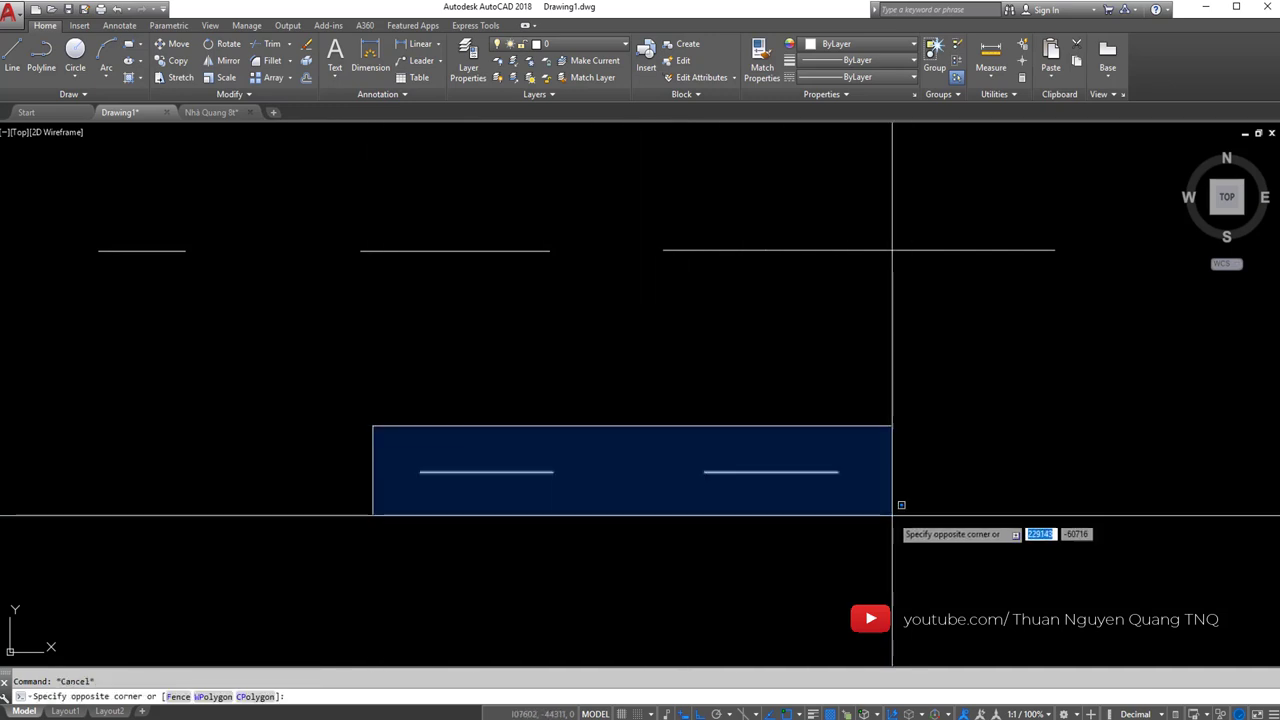
pyautogui.press('Escape')
# - Crossing-select all seven line pieces, then switch to the Nhà Quang 8t drawing
pyautogui.moveTo(293, 341); pyautogui.dragTo(323, 354, button='middle')
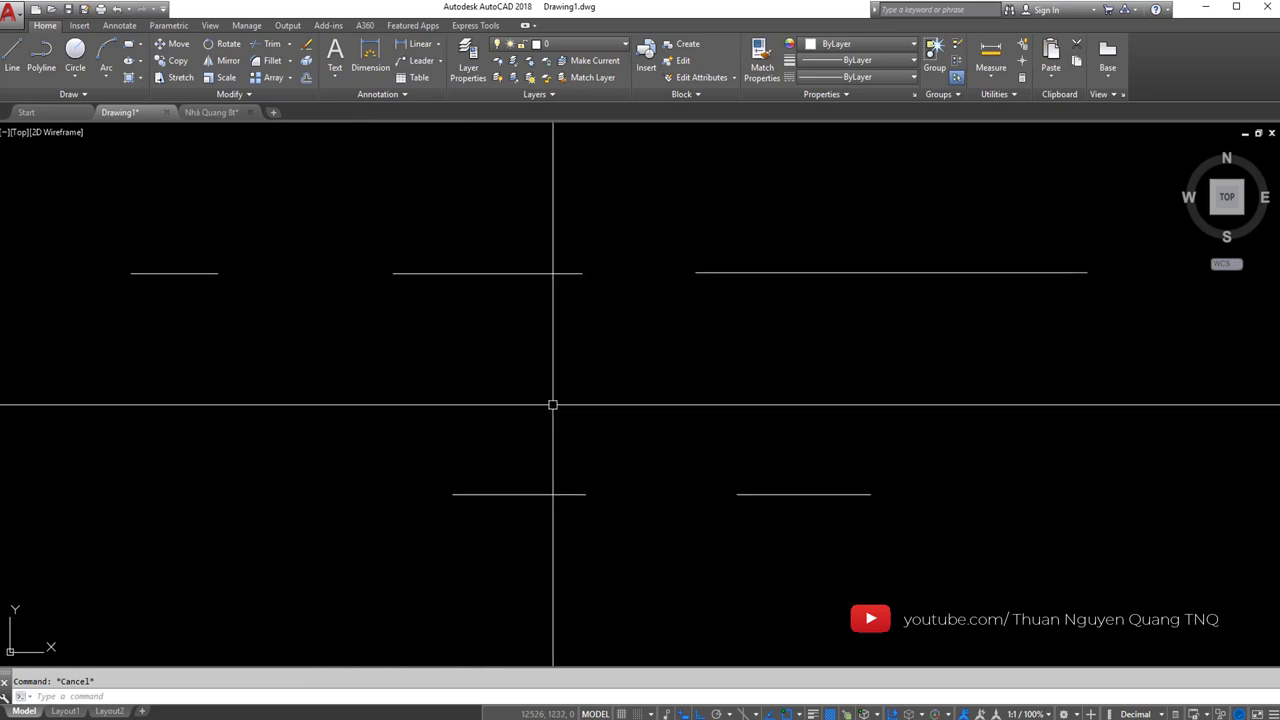
pyautogui.click(912, 543)
pyautogui.click(196, 240)
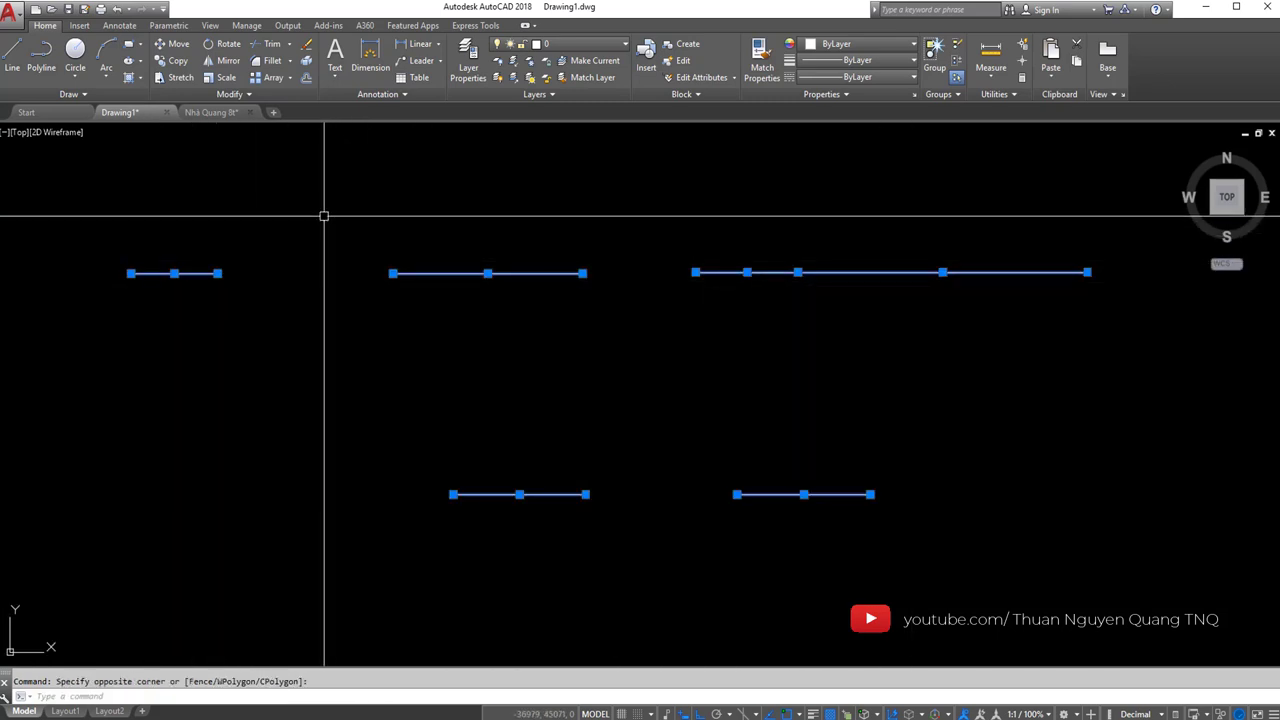
pyautogui.write('e')
pyautogui.click(205, 112)
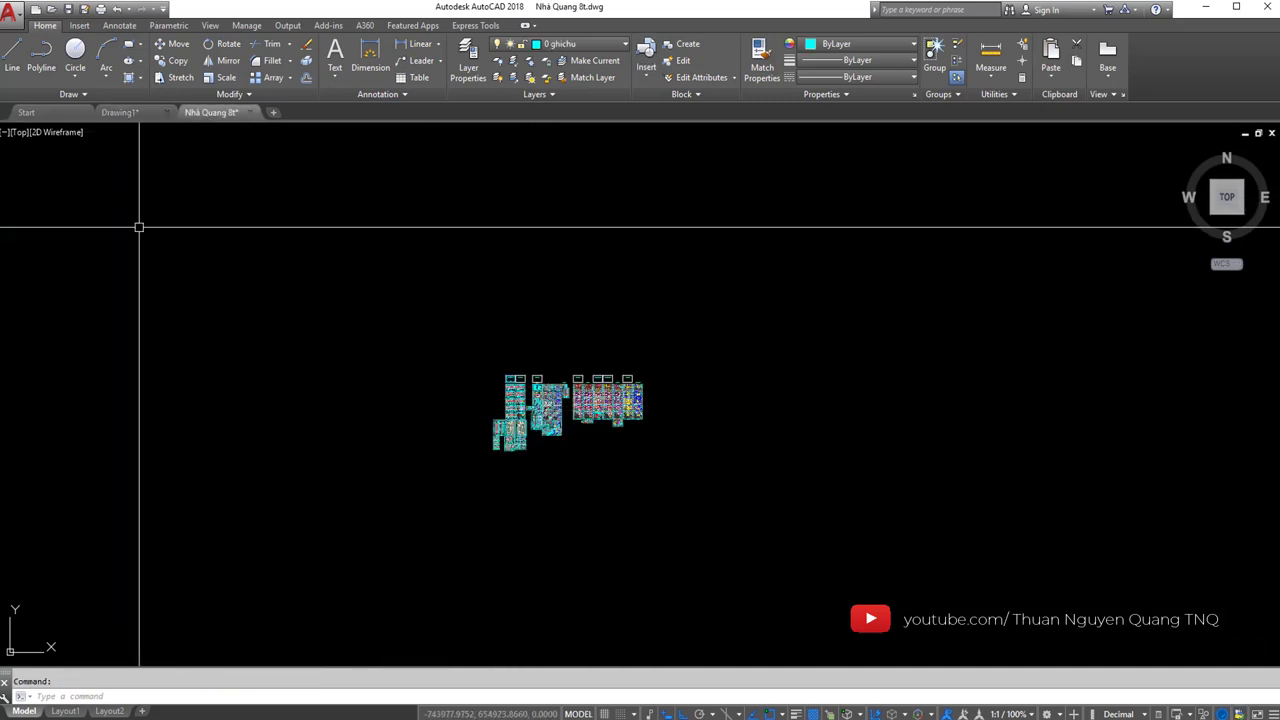
# - Zoom and pan across the sheet layouts to the floor plan with the stair and lift
pyautogui.scroll(5, 501, 434)
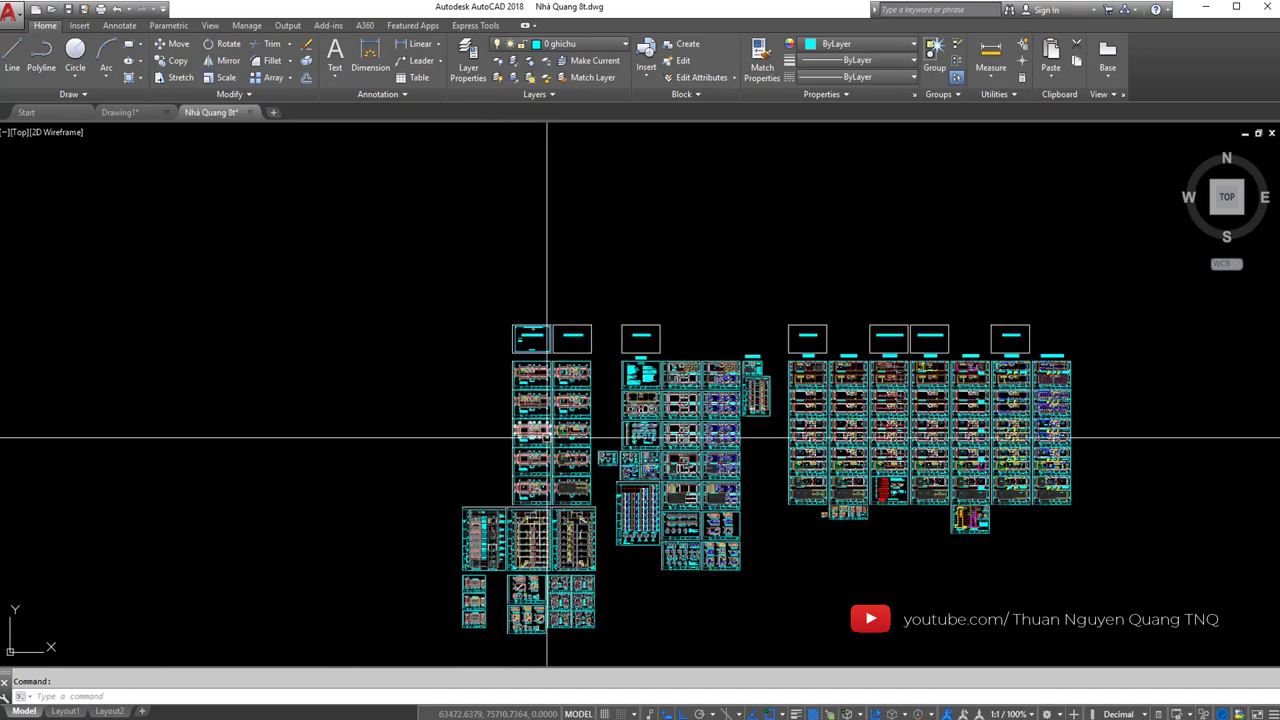
pyautogui.scroll(5, 543, 403)
pyautogui.scroll(-2, 547, 382)
pyautogui.moveTo(547, 382); pyautogui.dragTo(223, 466, button='middle')
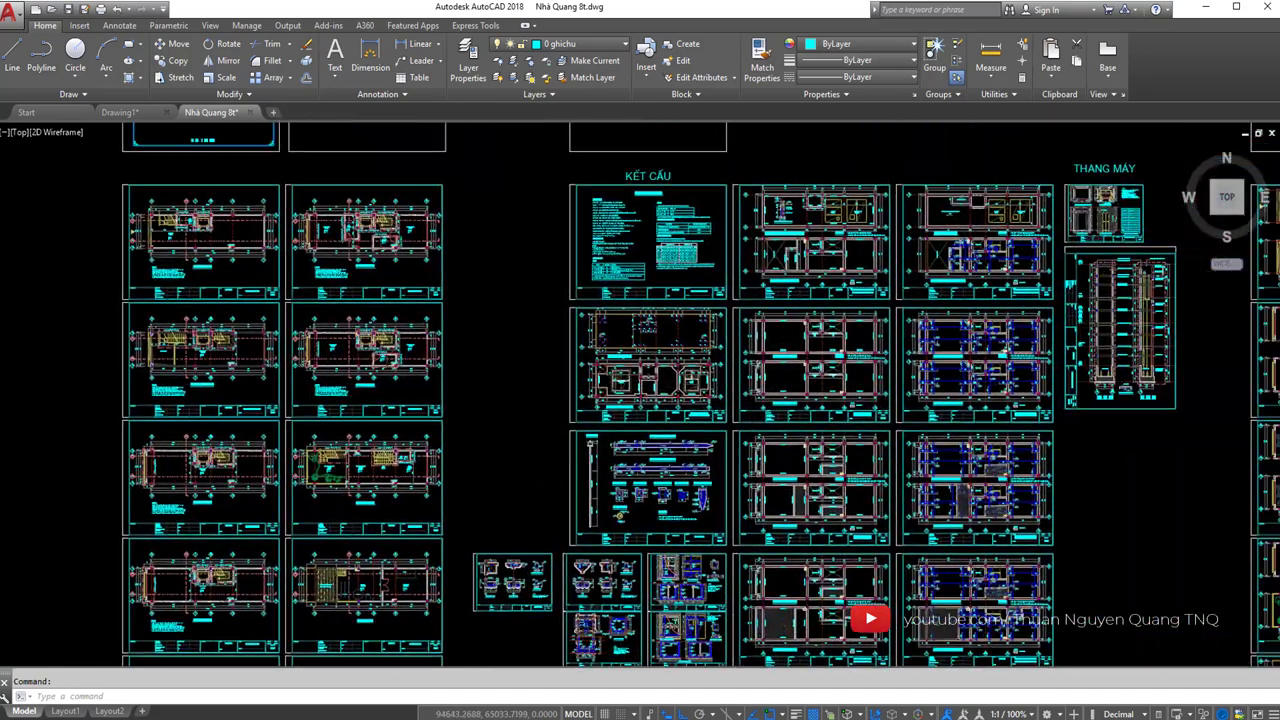
pyautogui.scroll(-2, 463, 263)
pyautogui.scroll(3, 463, 263)
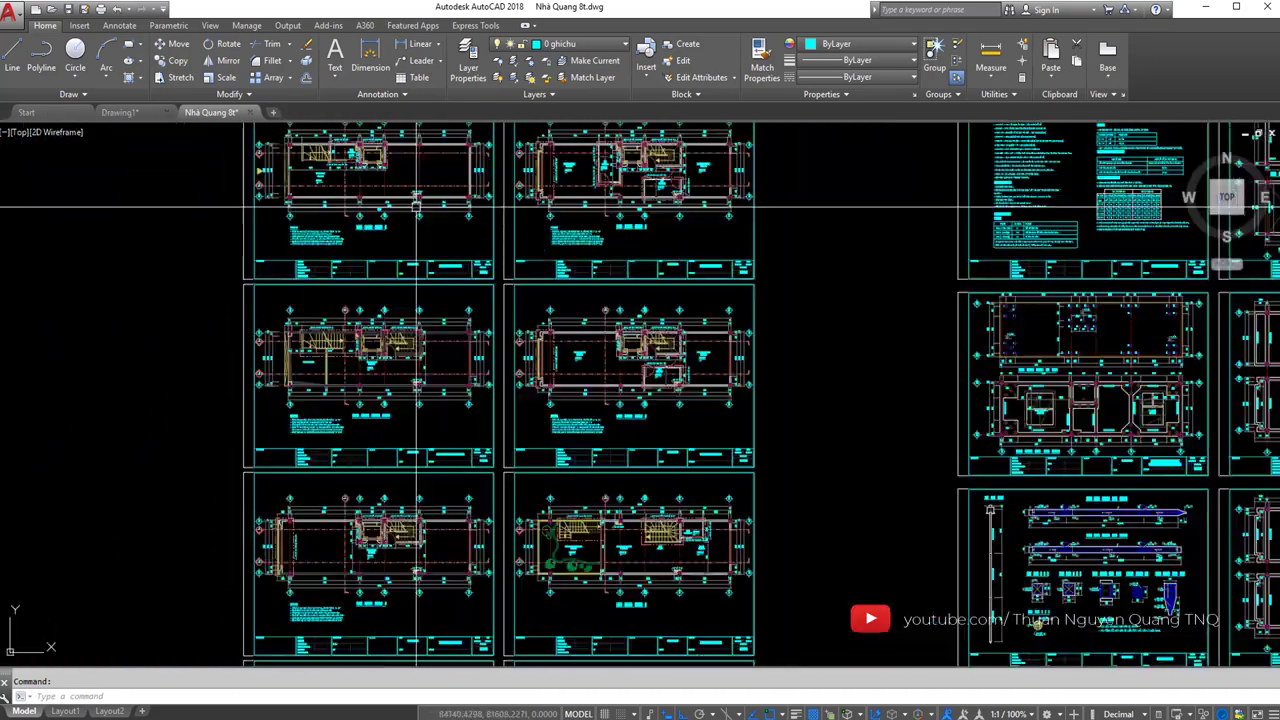
pyautogui.scroll(-2, 463, 263)
pyautogui.scroll(1, 463, 263)
pyautogui.moveTo(463, 263); pyautogui.dragTo(463, 150, button='middle')
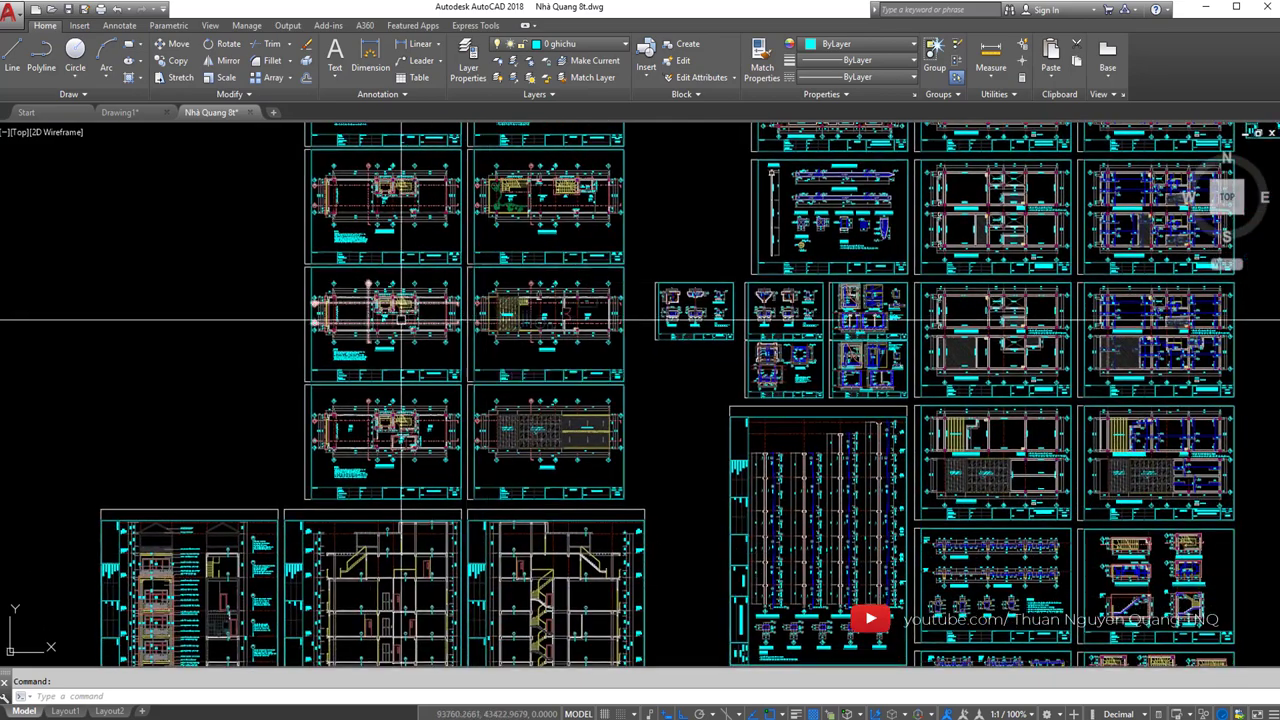
pyautogui.scroll(5, 436, 316)
pyautogui.scroll(-1, 436, 316)
pyautogui.scroll(6, 436, 316)
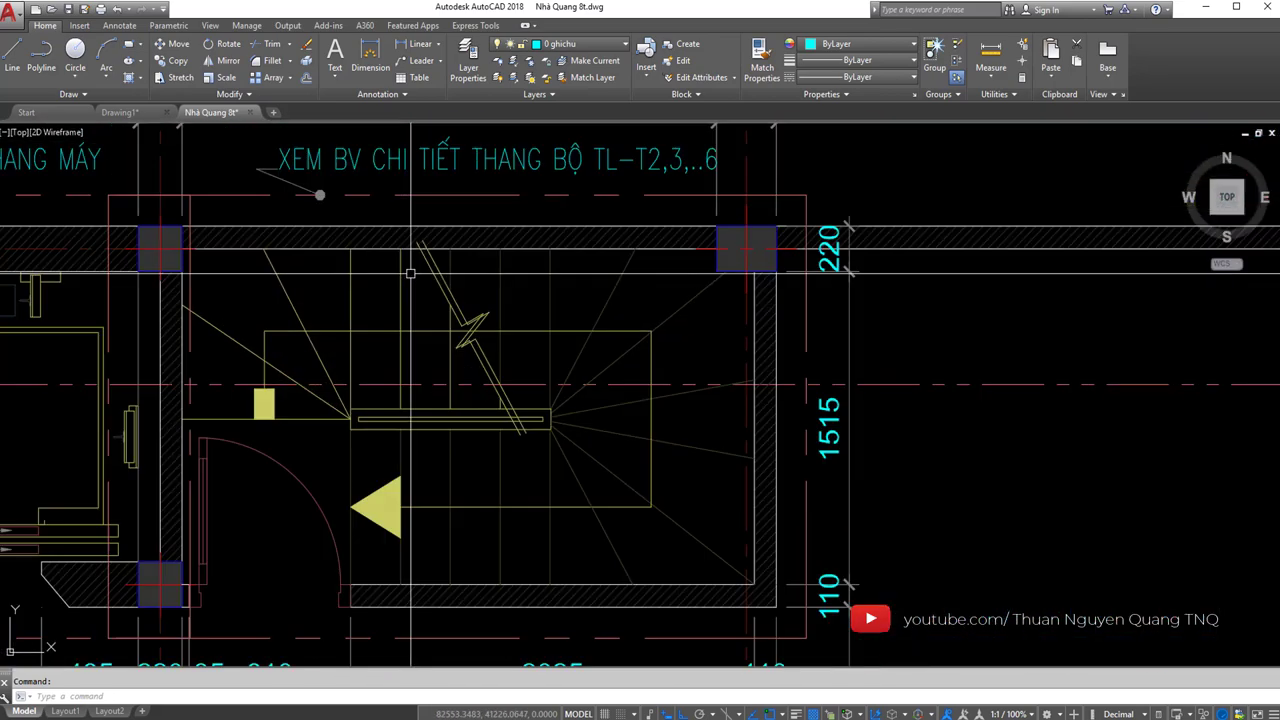
pyautogui.scroll(-10, 519, 286)
pyautogui.scroll(7, 519, 286)
# - Select that floor plan and start copying it with CO
pyautogui.click(519, 286)
pyautogui.scroll(-5, 512, 312)
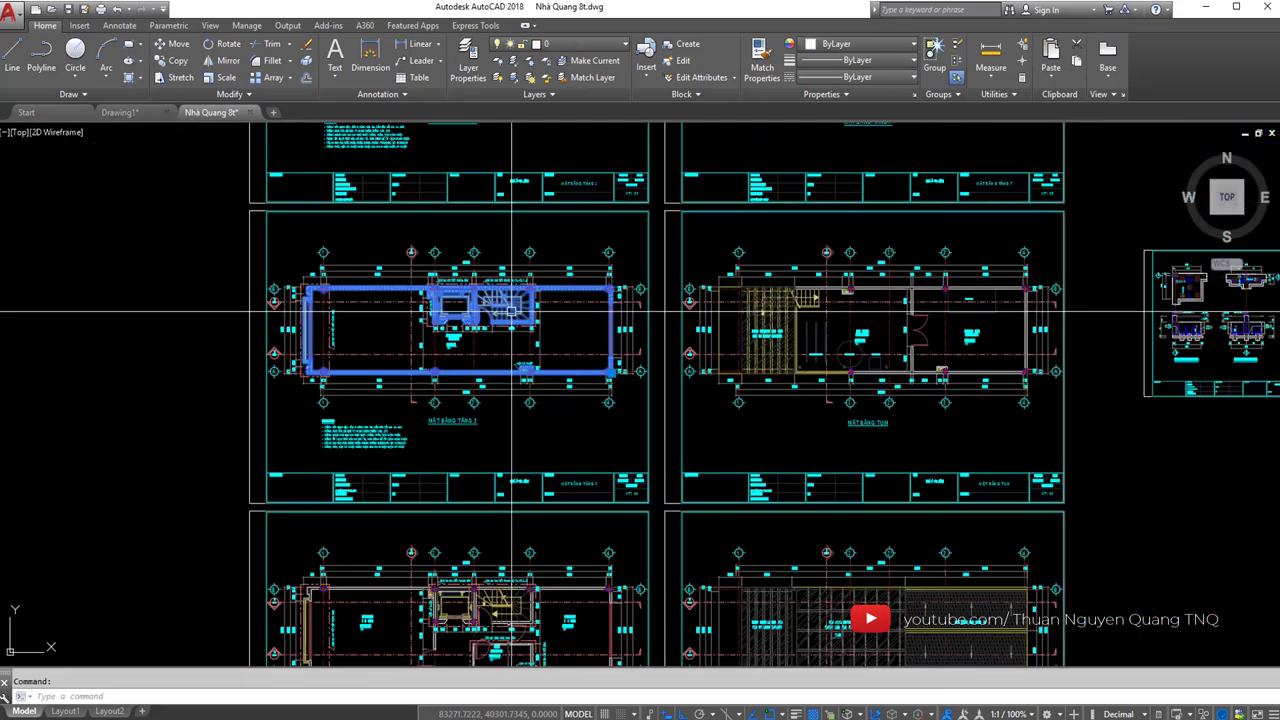
pyautogui.write('o')
pyautogui.press('Return')
# - Place the floor-plan copy in empty space and clear the leftover selections
pyautogui.click(512, 312)
pyautogui.scroll(-4, 400, 325)
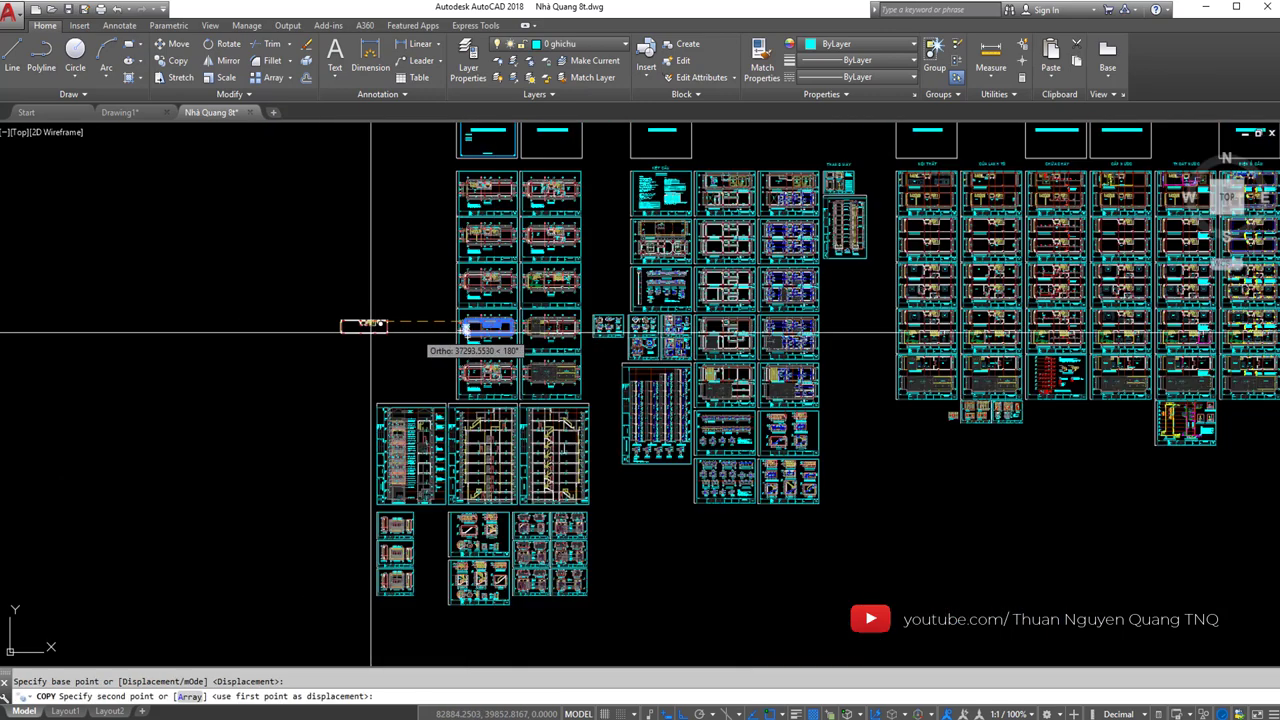
pyautogui.scroll(-2, 387, 327)
pyautogui.scroll(5, 387, 327)
pyautogui.scroll(2, 286, 343)
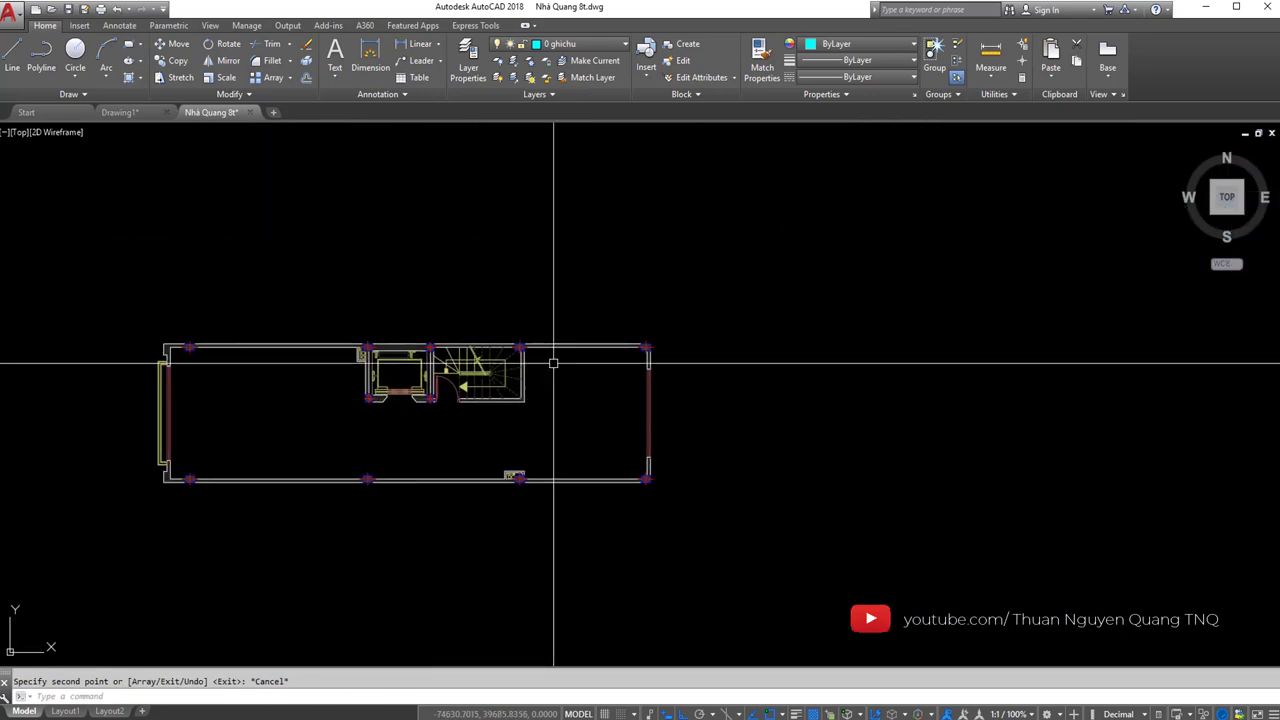
pyautogui.scroll(3, 443, 360)
pyautogui.press('Escape')
pyautogui.click(383, 376)
pyautogui.scroll(-1, 523, 286)
pyautogui.press('Escape')
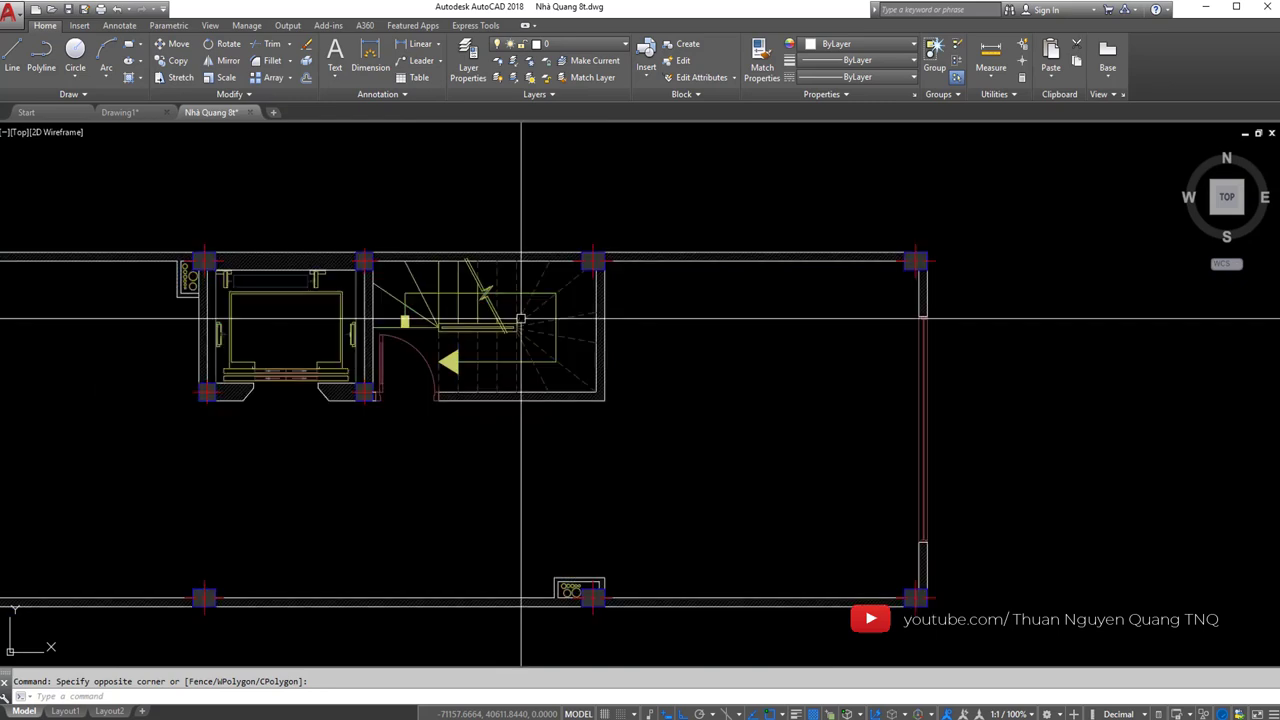
pyautogui.scroll(5, 523, 286)
pyautogui.click(523, 286)
pyautogui.press('Escape')
# - Inspect the vertical stair lines near the break by selecting them, then deselect
pyautogui.scroll(-5, 470, 315)
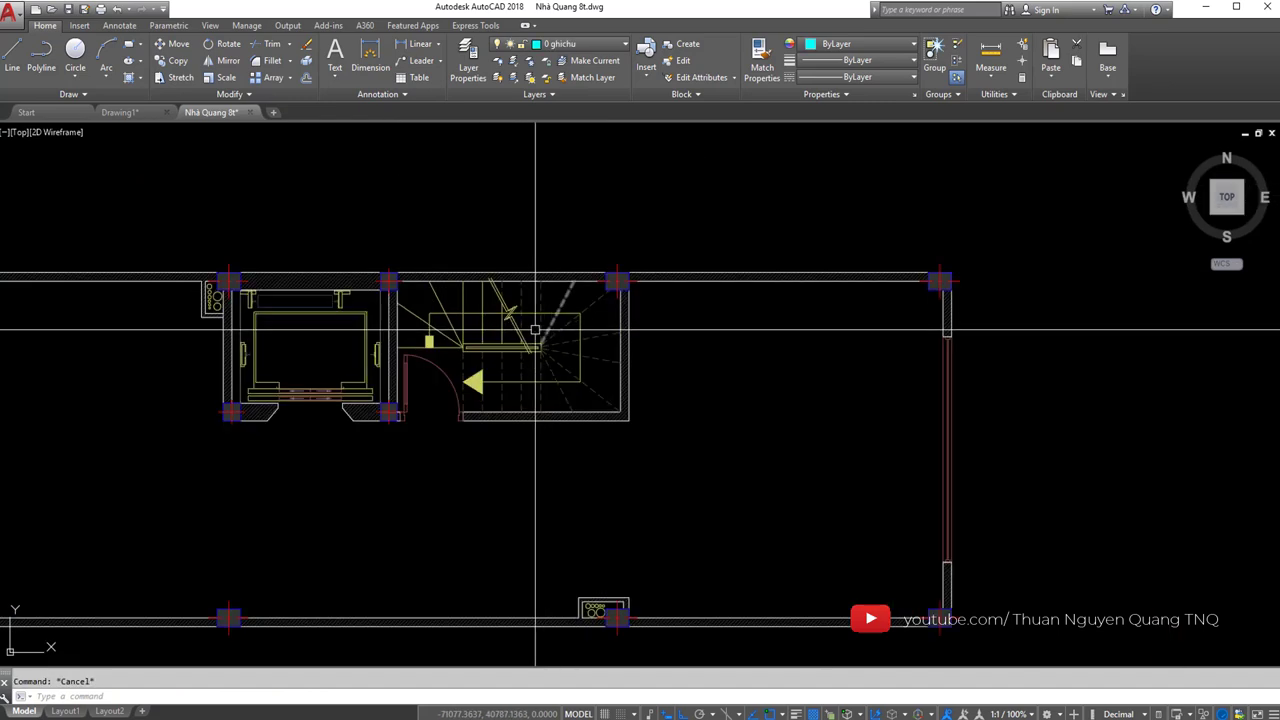
pyautogui.scroll(5, 485, 290)
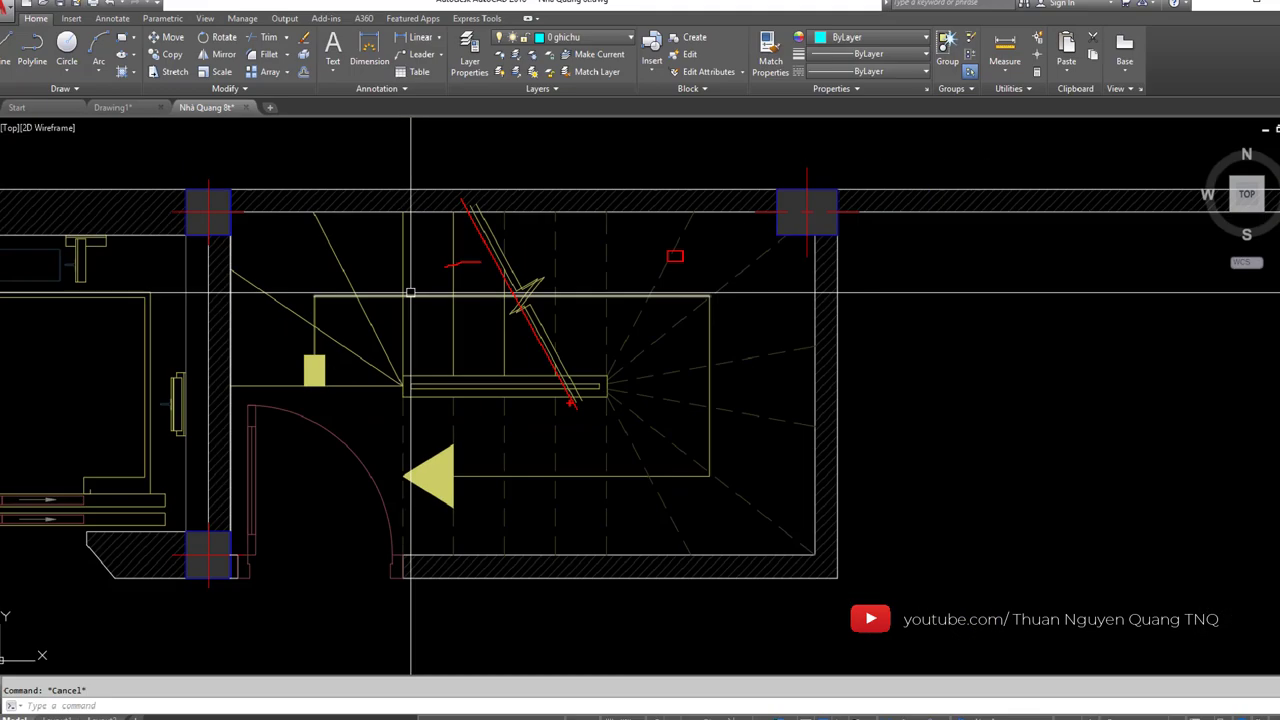
pyautogui.press('Escape')
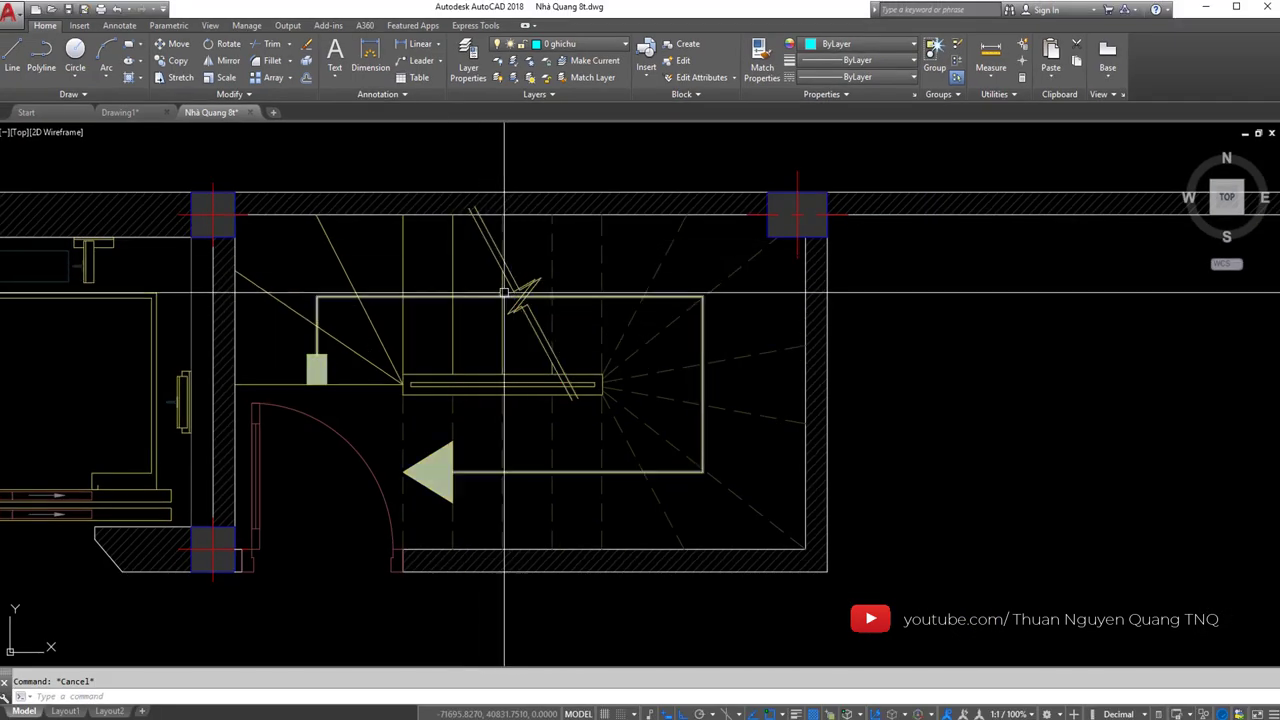
pyautogui.scroll(4, 504, 293)
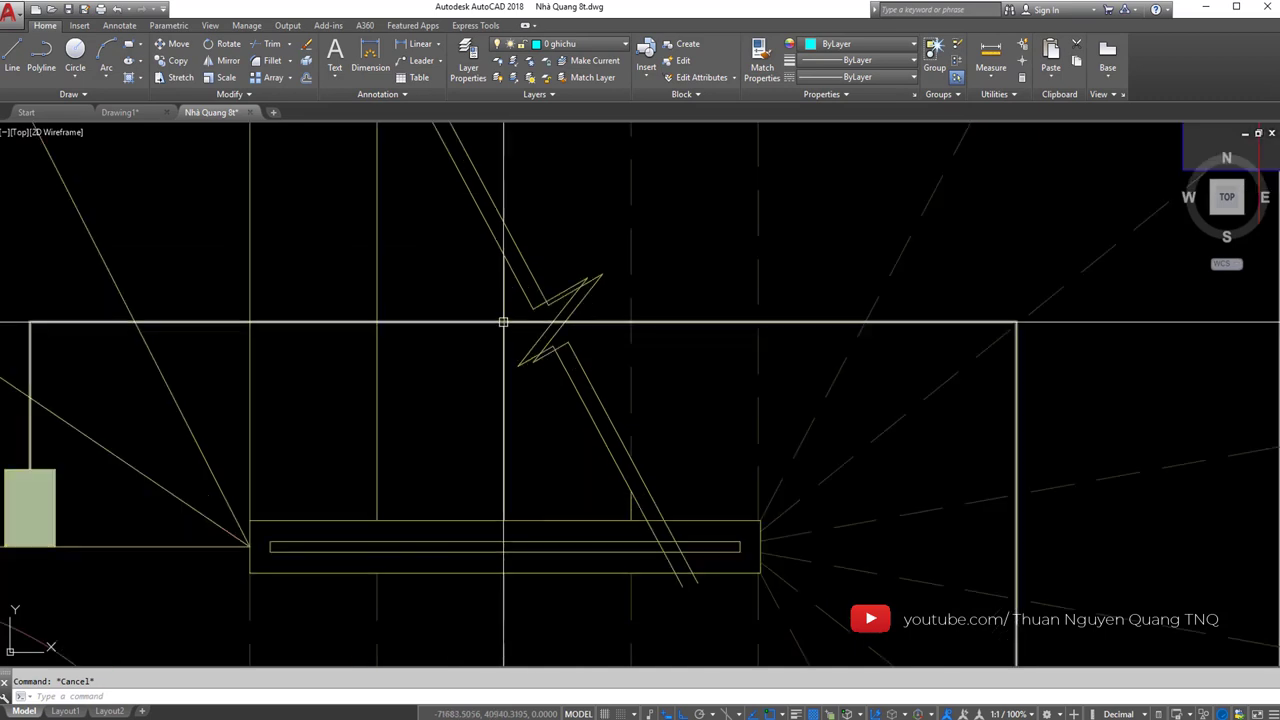
pyautogui.scroll(2, 503, 322)
pyautogui.click(543, 177)
pyautogui.click(526, 289)
pyautogui.click(511, 363)
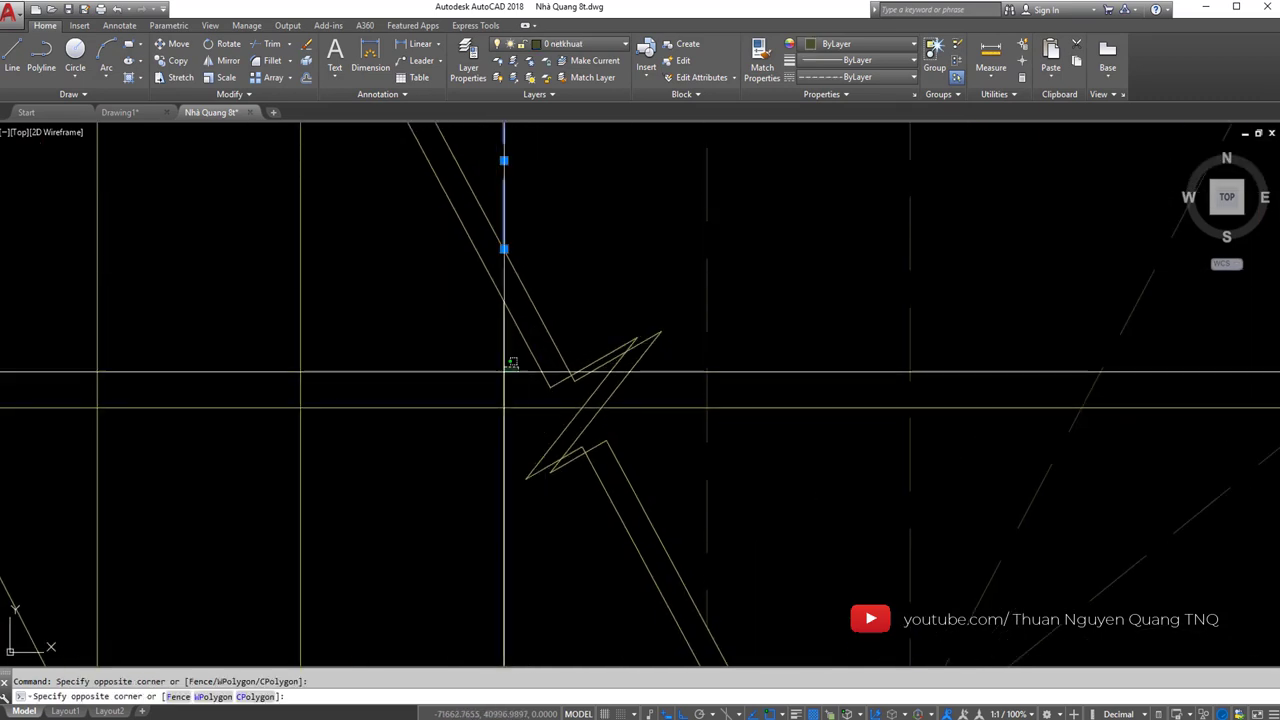
pyautogui.scroll(-2, 480, 320)
pyautogui.scroll(-1, 505, 210)
pyautogui.press('Escape')
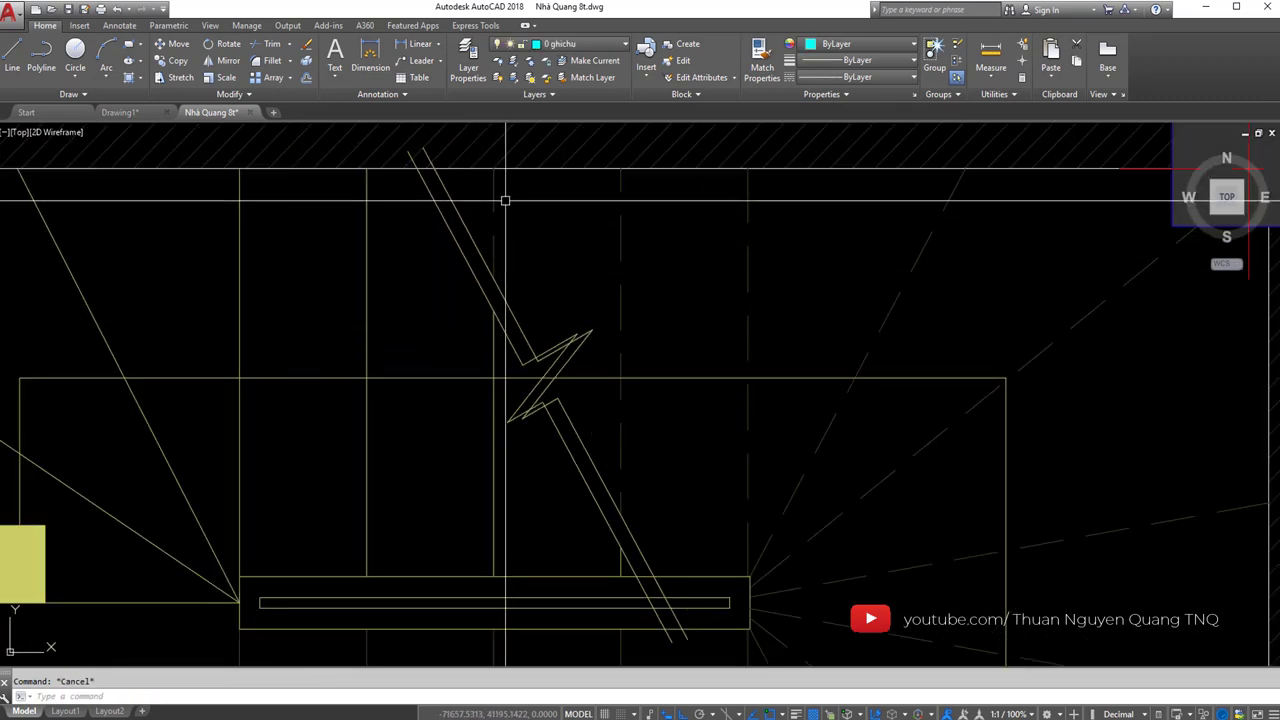
pyautogui.click(494, 215)
pyautogui.press('Escape')
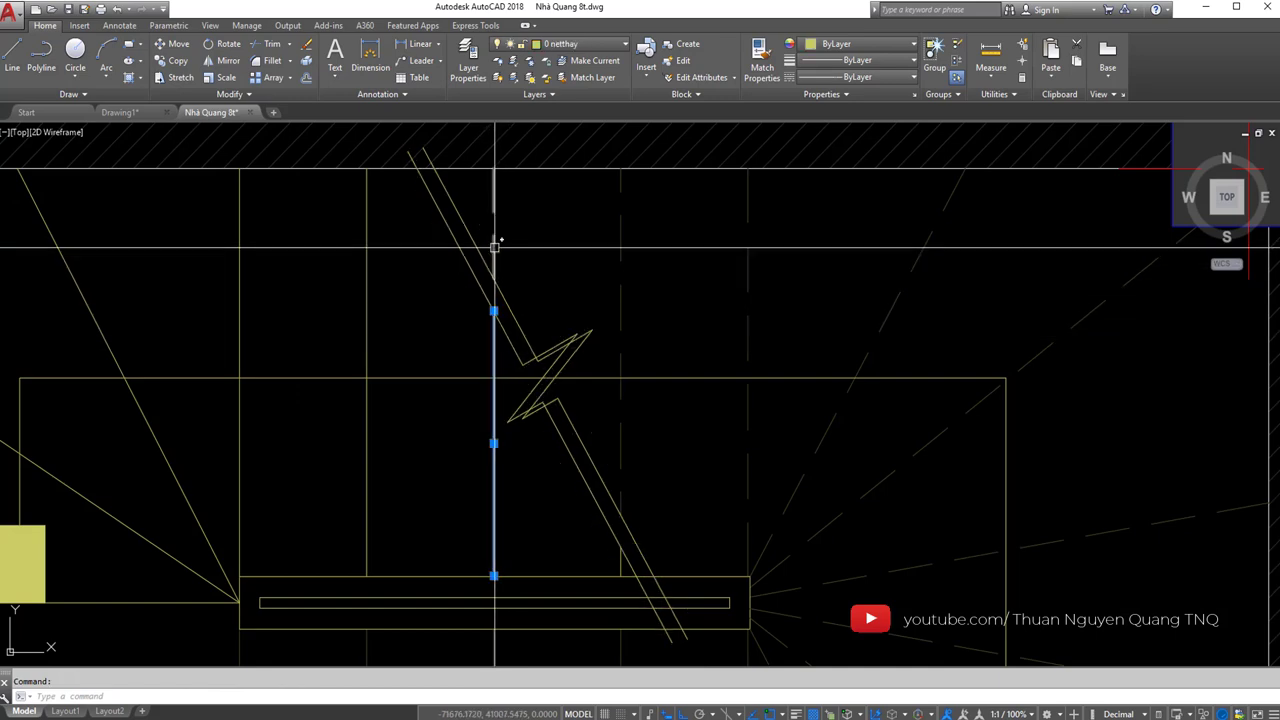
pyautogui.press('Escape')
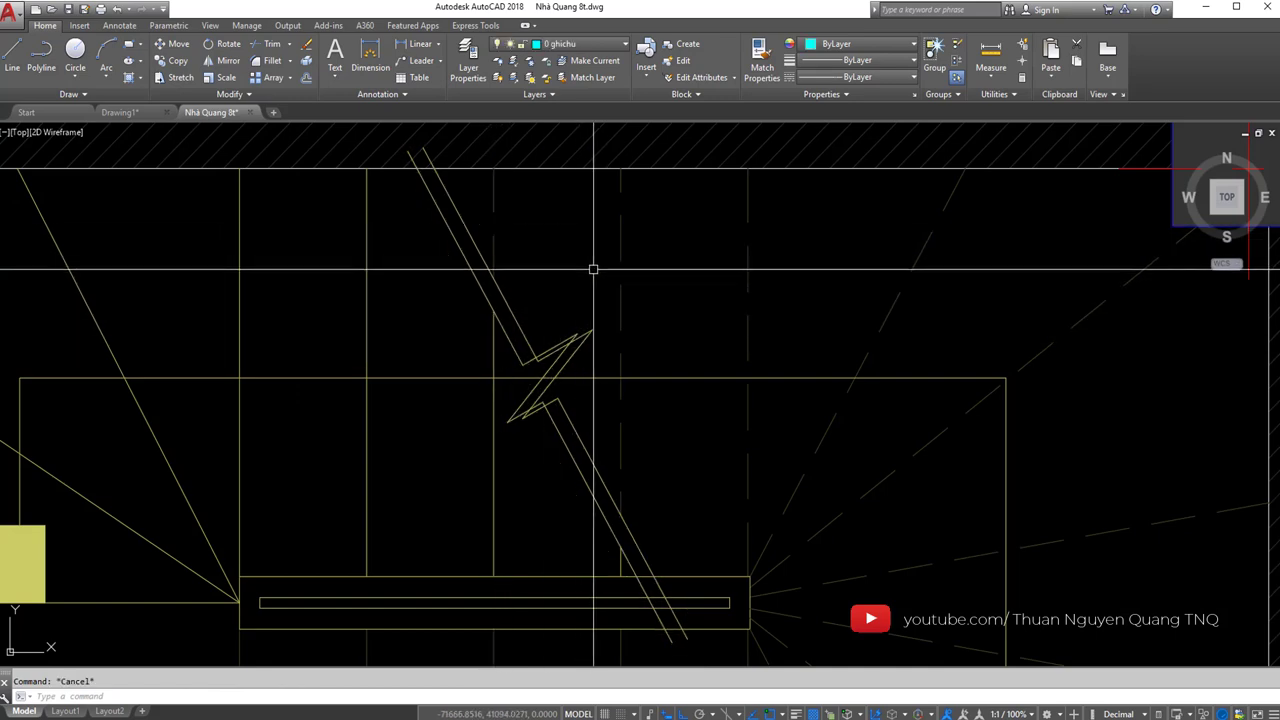
# - Zoom and pan to bring the zigzag break and the whole stair-lift area into view
pyautogui.scroll(-3, 585, 255)
pyautogui.scroll(3, 540, 240)
pyautogui.scroll(-1, 557, 273)
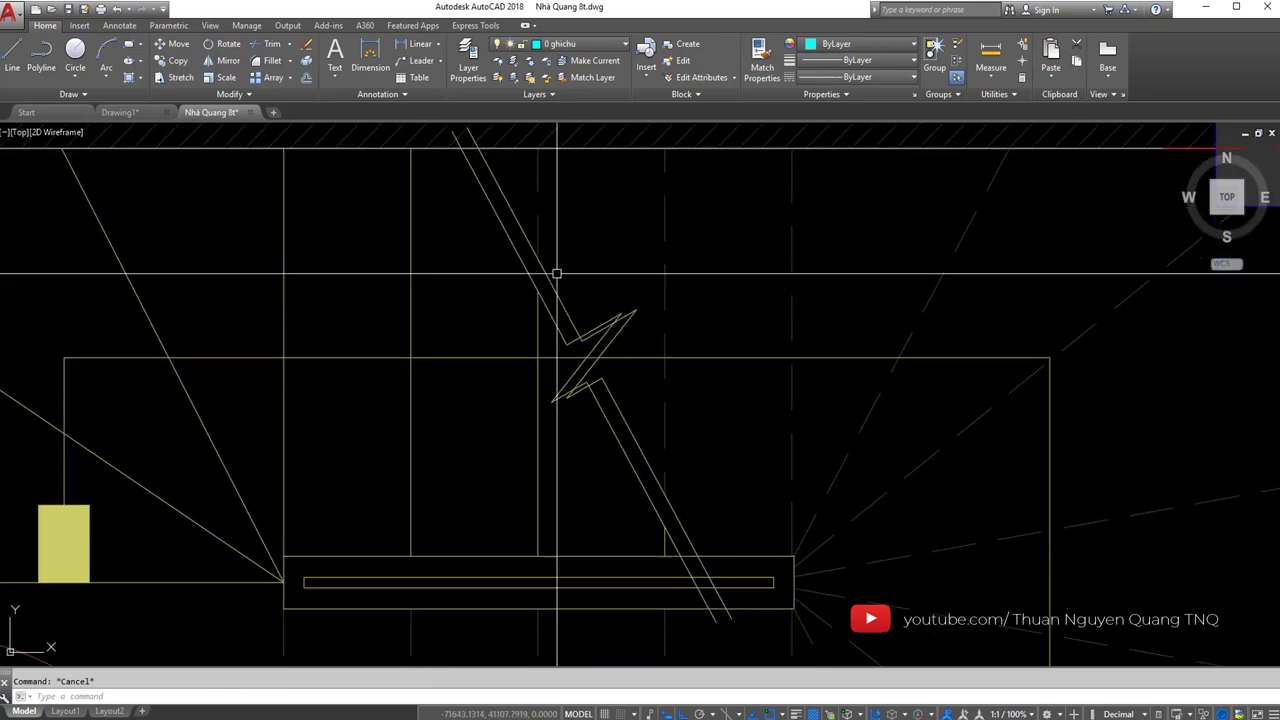
pyautogui.scroll(-3, 557, 273)
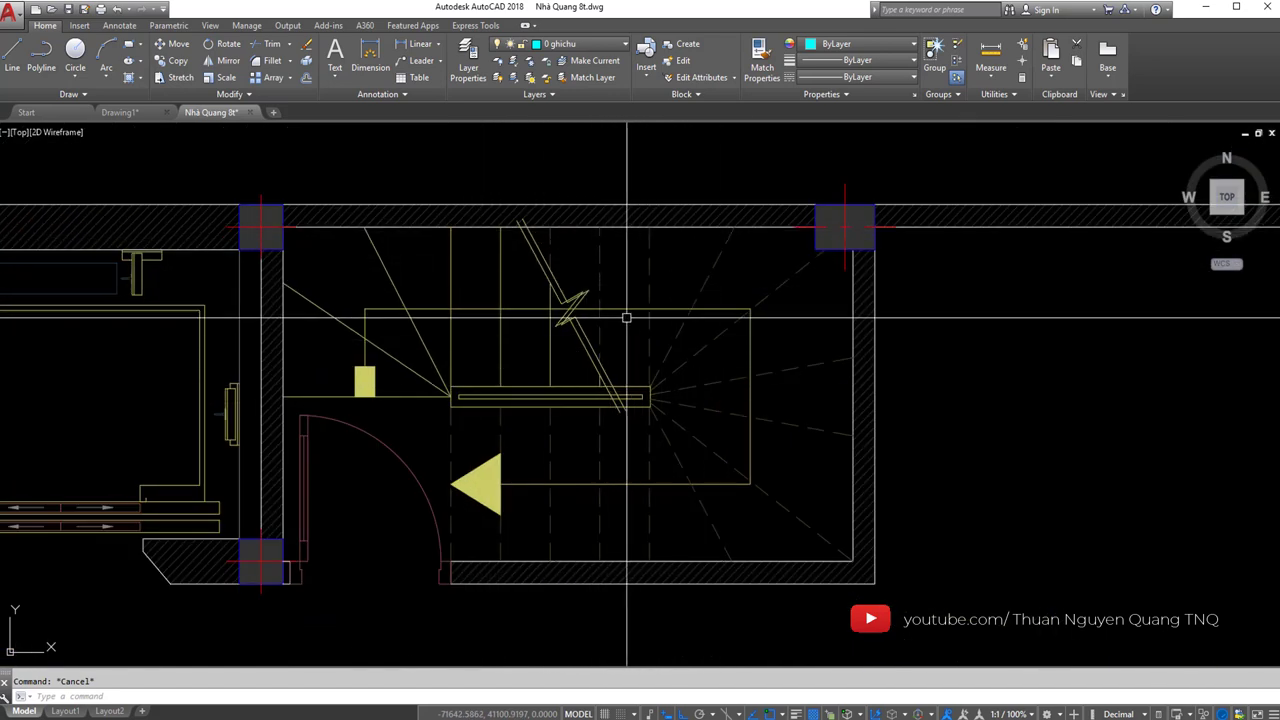
pyautogui.scroll(2, 612, 265)
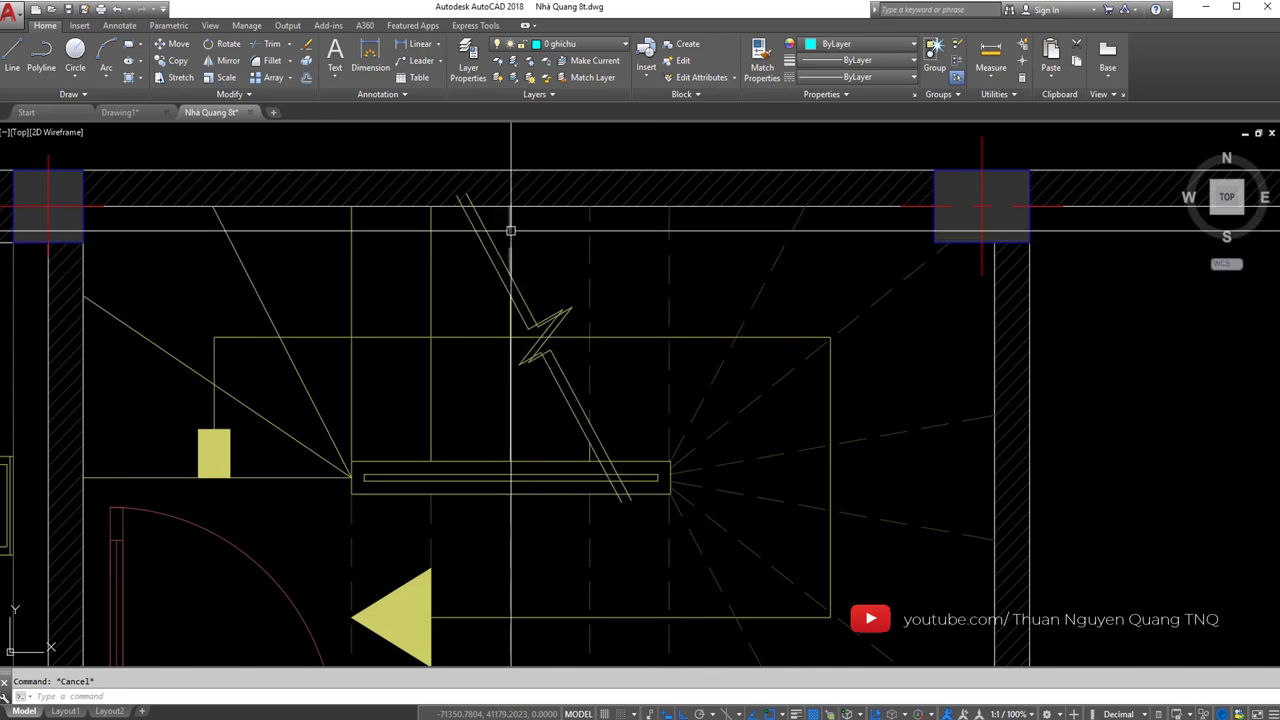
pyautogui.scroll(5, 595, 413)
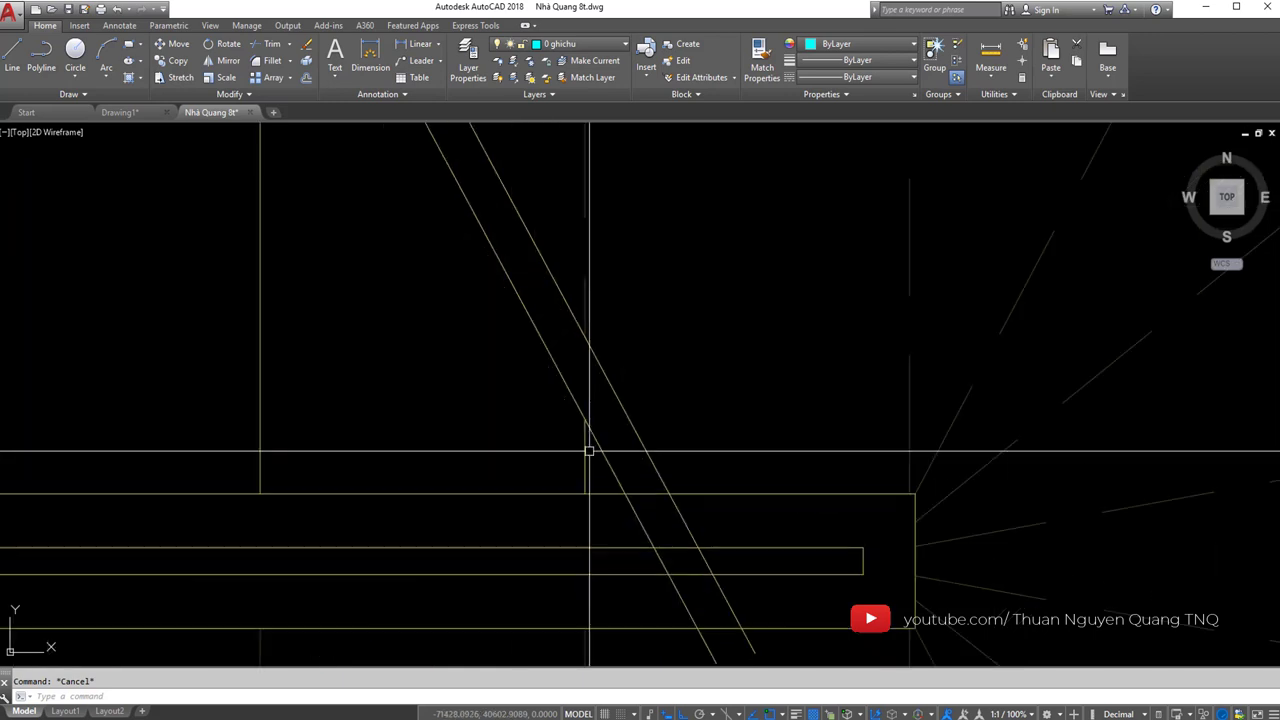
pyautogui.click(586, 423)
pyautogui.press('Escape')
pyautogui.press('Escape')
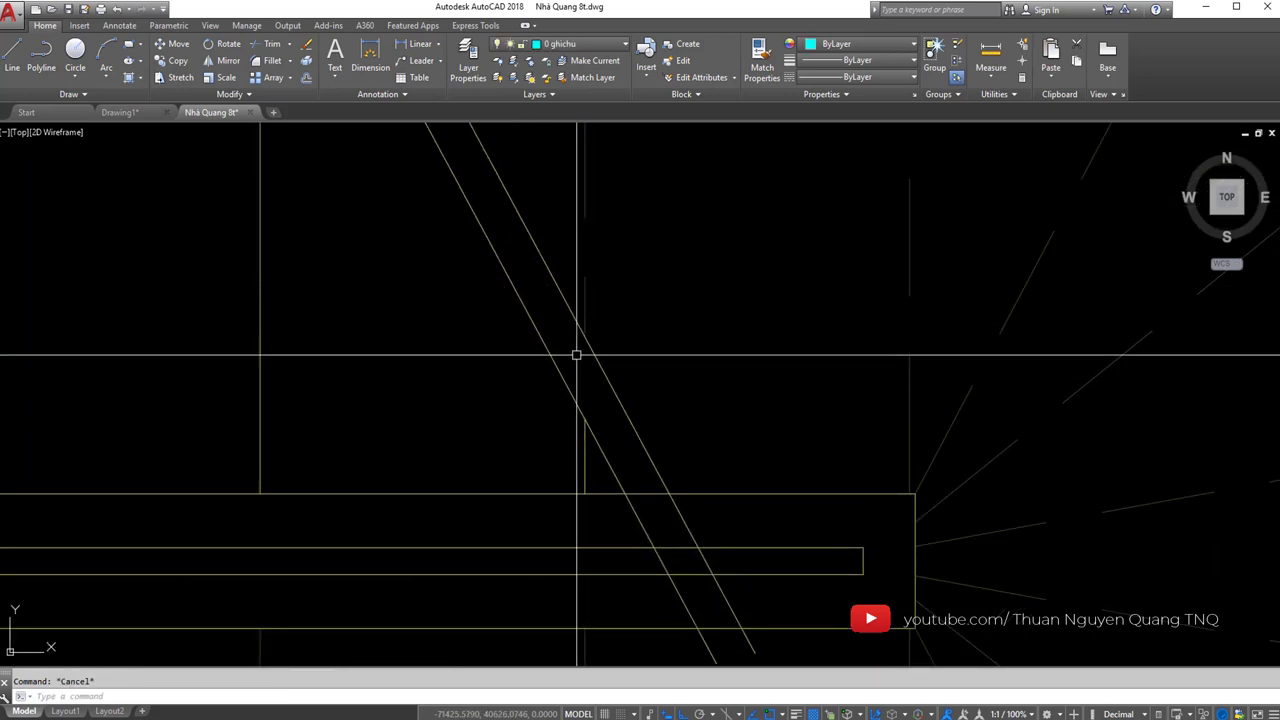
pyautogui.click(580, 350)
pyautogui.click(581, 343)
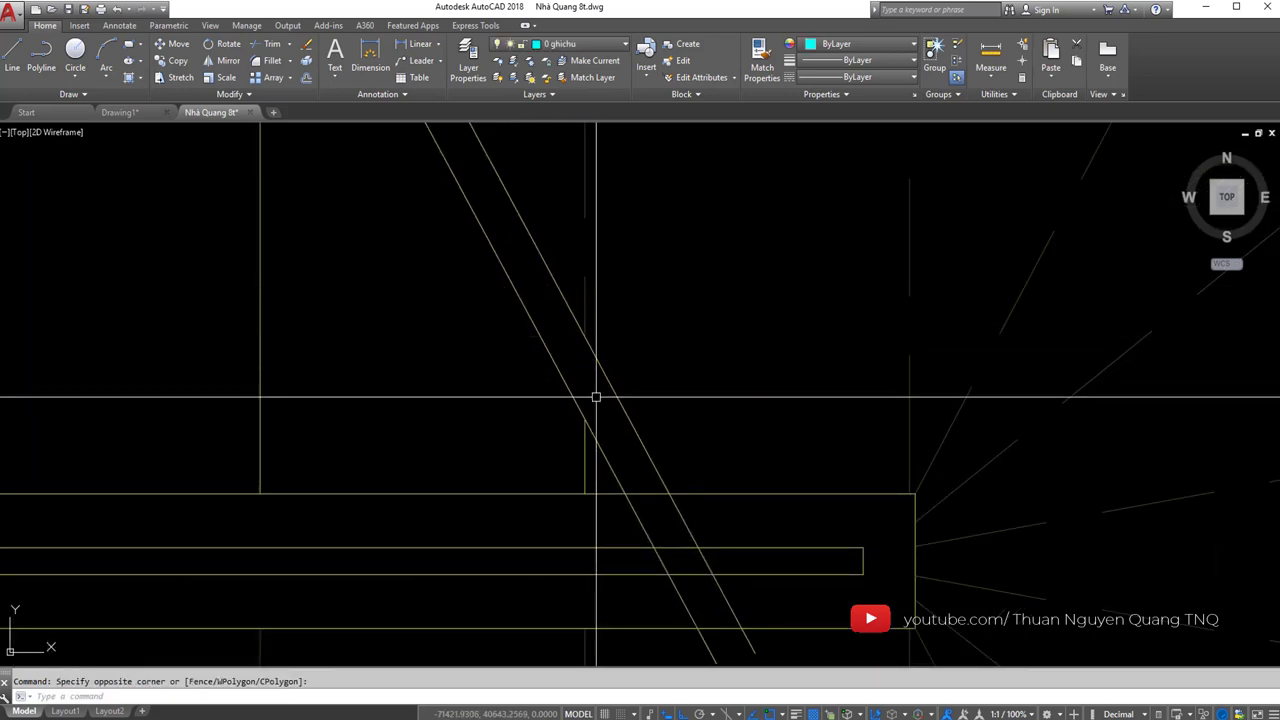
pyautogui.moveTo(596, 397); pyautogui.dragTo(440, 251, button='middle')
pyautogui.press('Escape')
pyautogui.click(420, 243)
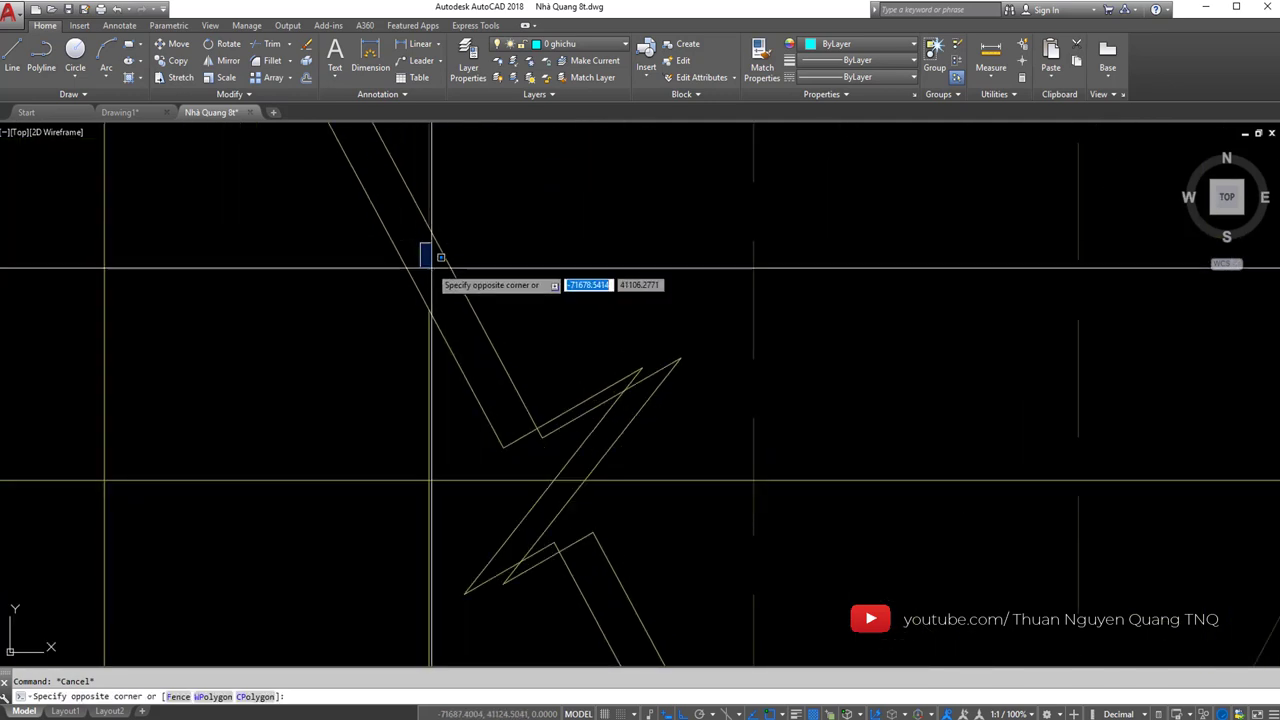
pyautogui.scroll(-5, 480, 251)
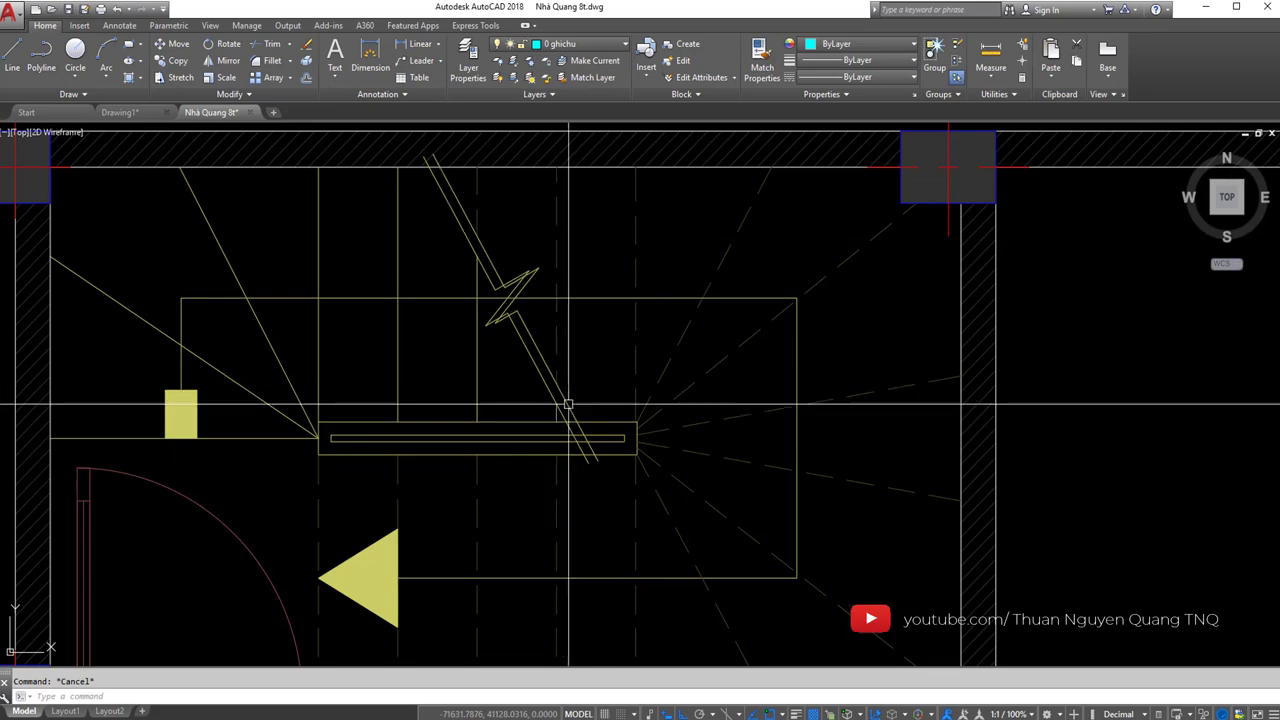
pyautogui.scroll(-4, 575, 370)
pyautogui.moveTo(627, 385); pyautogui.dragTo(655, 347, button='middle')
pyautogui.scroll(-2, 605, 290)
pyautogui.scroll(5, 585, 305)
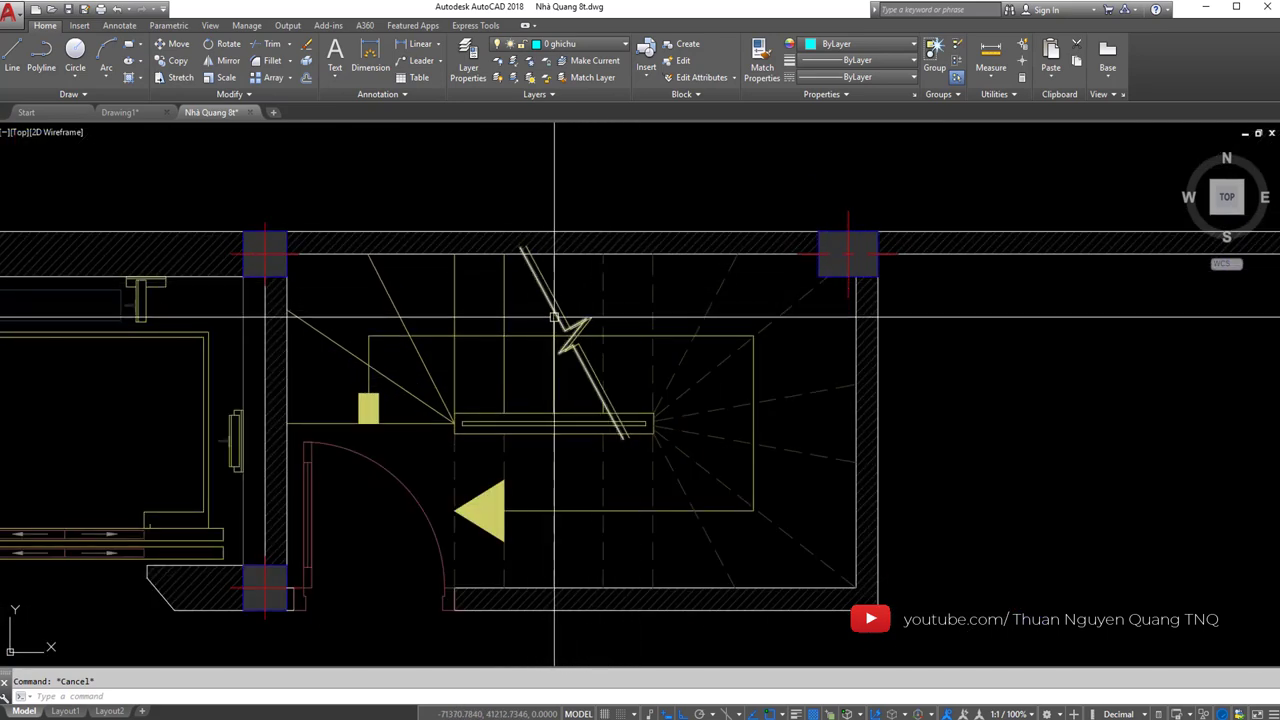
pyautogui.scroll(-5, 578, 365)
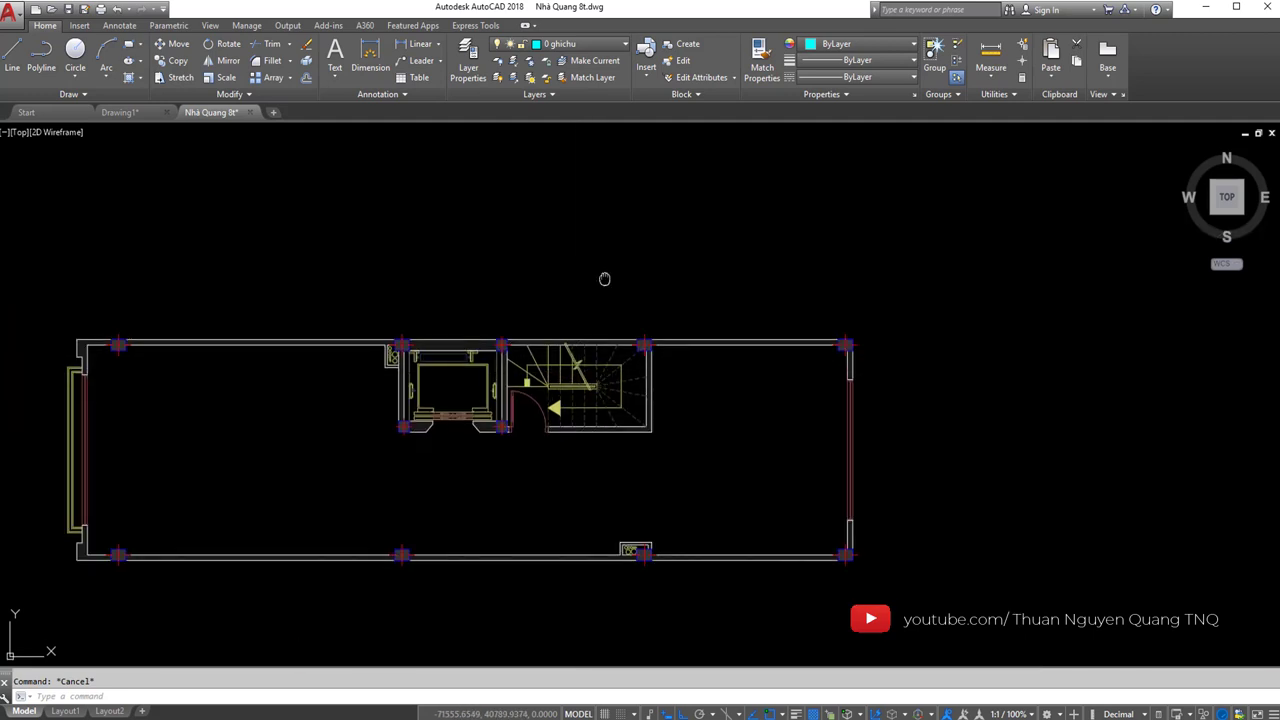
pyautogui.scroll(2, 603, 277)
pyautogui.scroll(1, 516, 393)
# - Draw a horizontal cyan line above the copied floor plan
pyautogui.moveTo(515, 374); pyautogui.dragTo(513, 342, button='middle')
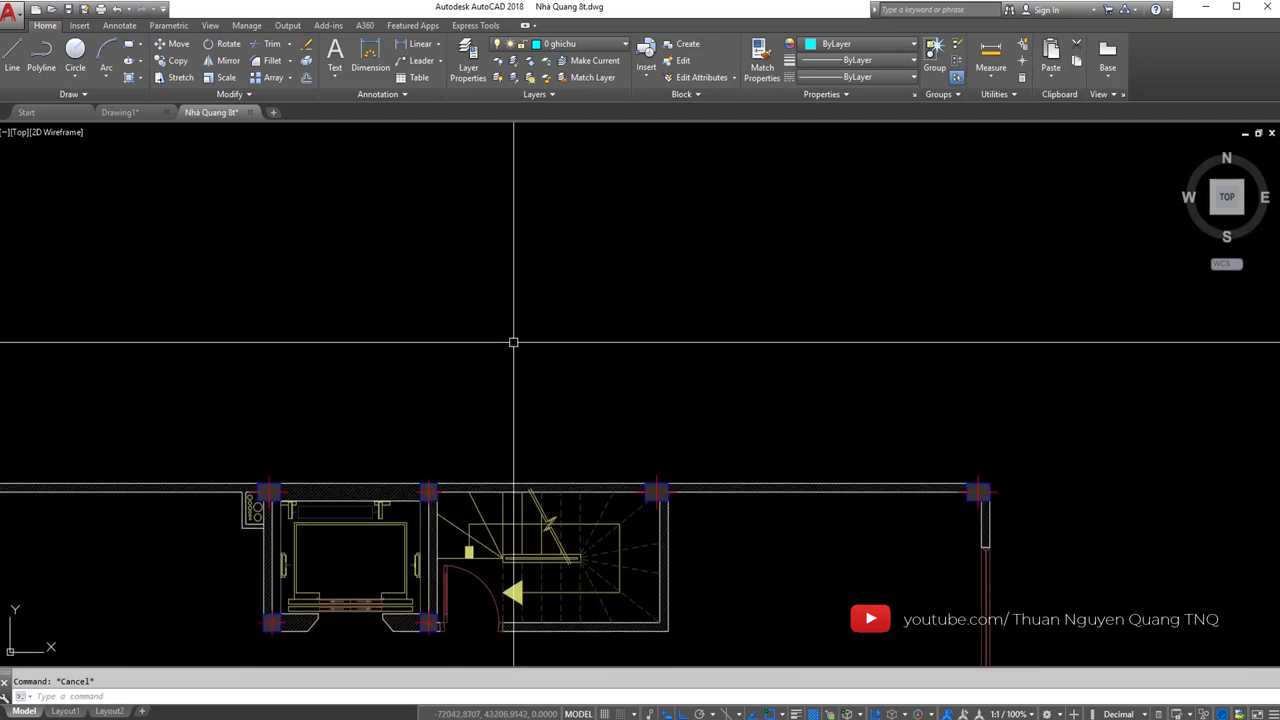
pyautogui.press('Return')
pyautogui.click(446, 325)
pyautogui.click(682, 325)
pyautogui.press('Escape')
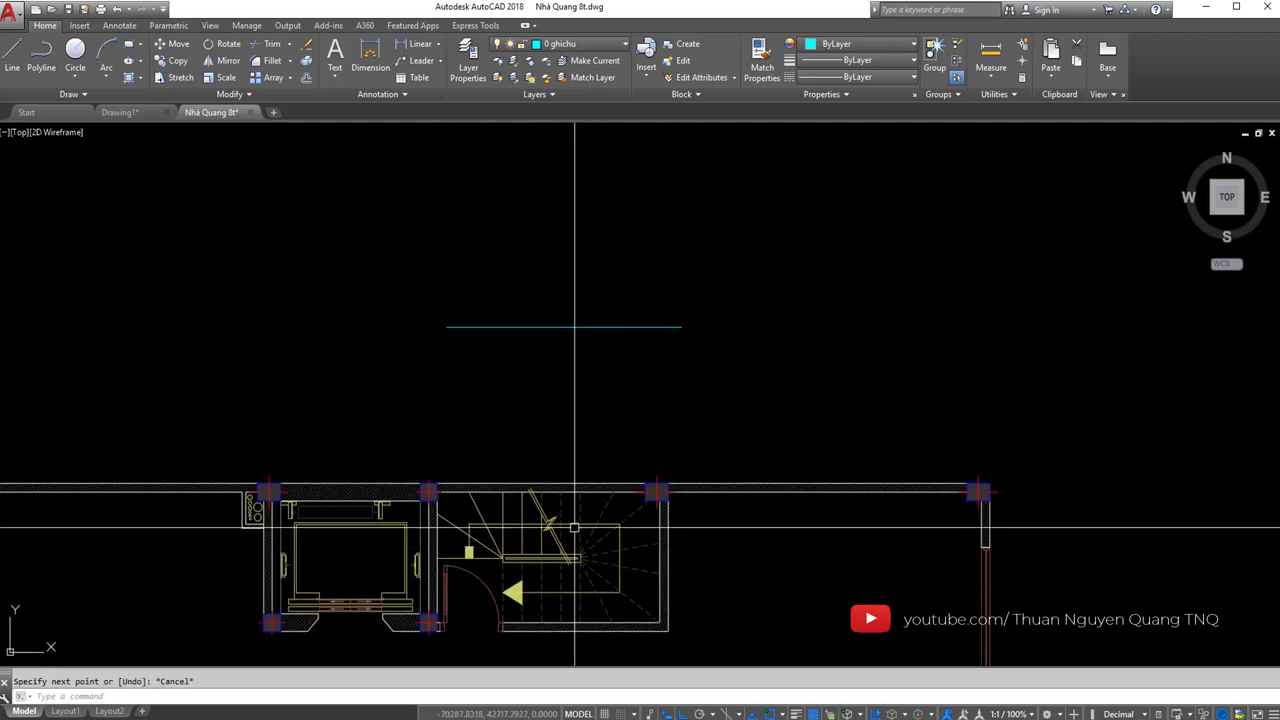
pyautogui.scroll(4, 534, 462)
pyautogui.scroll(-5, 509, 429)
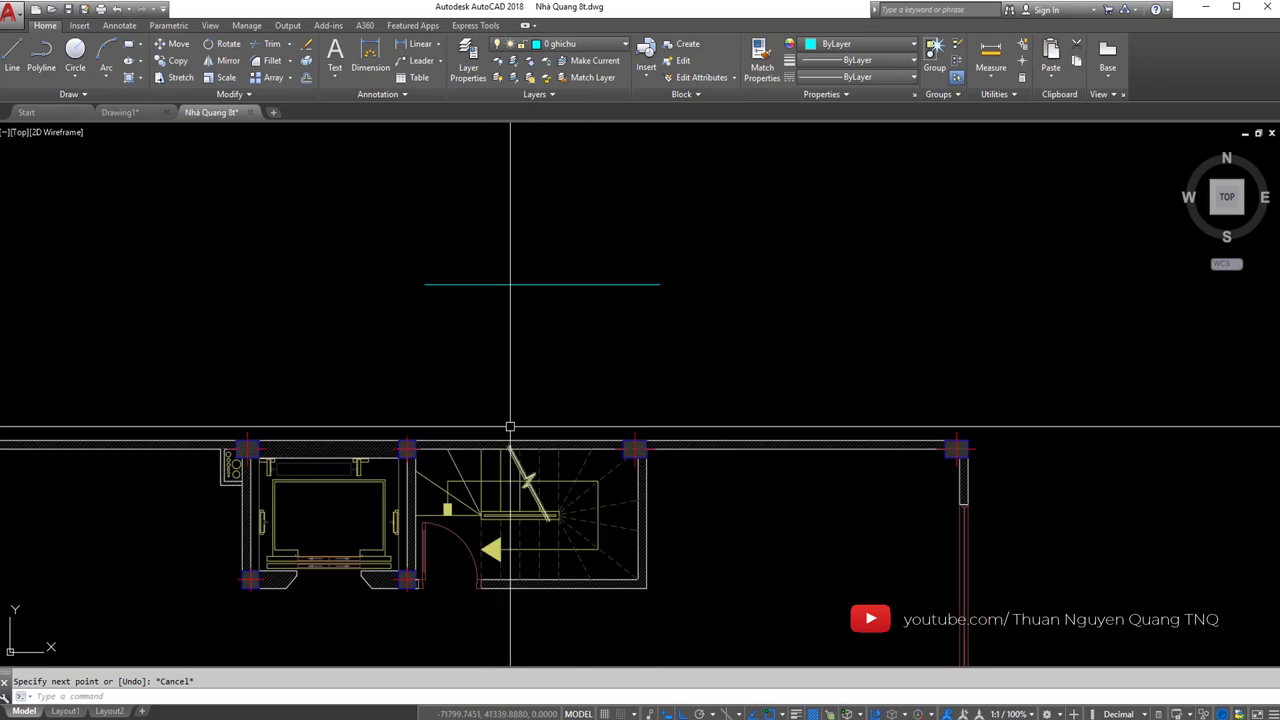
pyautogui.scroll(3, 471, 277)
pyautogui.moveTo(471, 277); pyautogui.dragTo(477, 323, button='middle')
# - Draw a vertical line rising from the left end of the cyan line
pyautogui.press('Return')
pyautogui.click(453, 316)
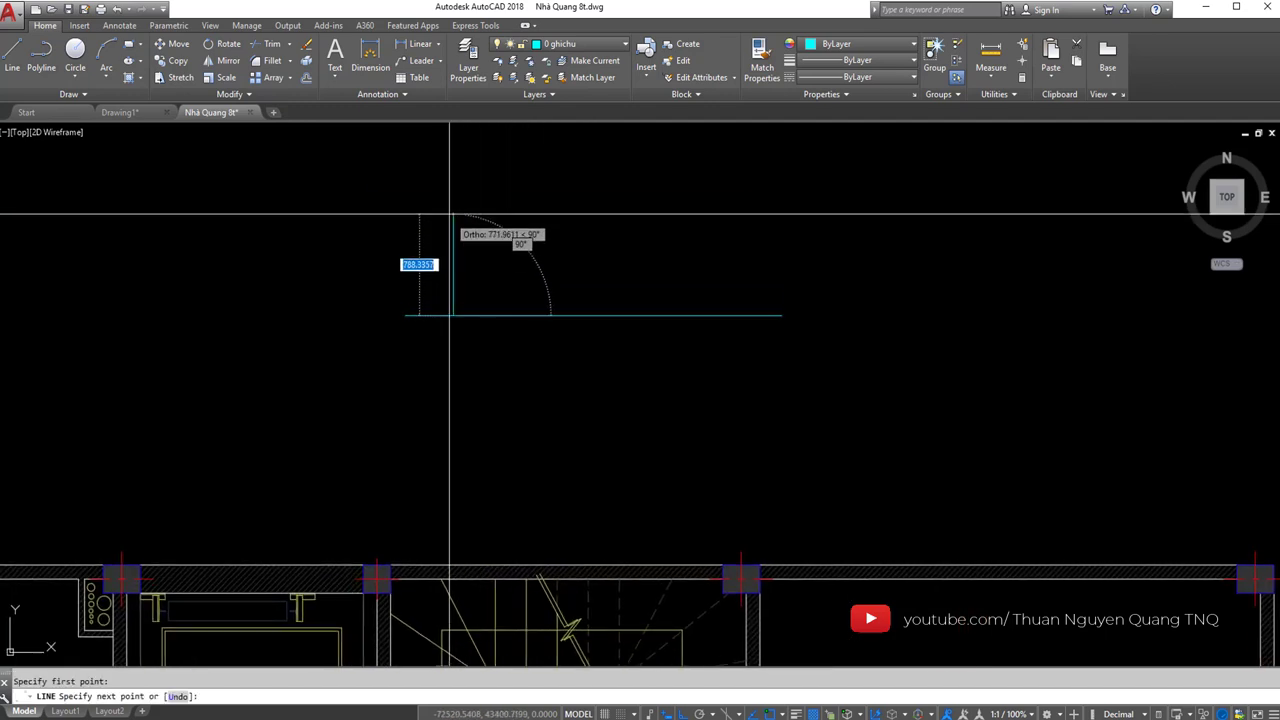
pyautogui.click(453, 205)
pyautogui.press('Escape')
pyautogui.click(416, 272)
pyautogui.write('c')
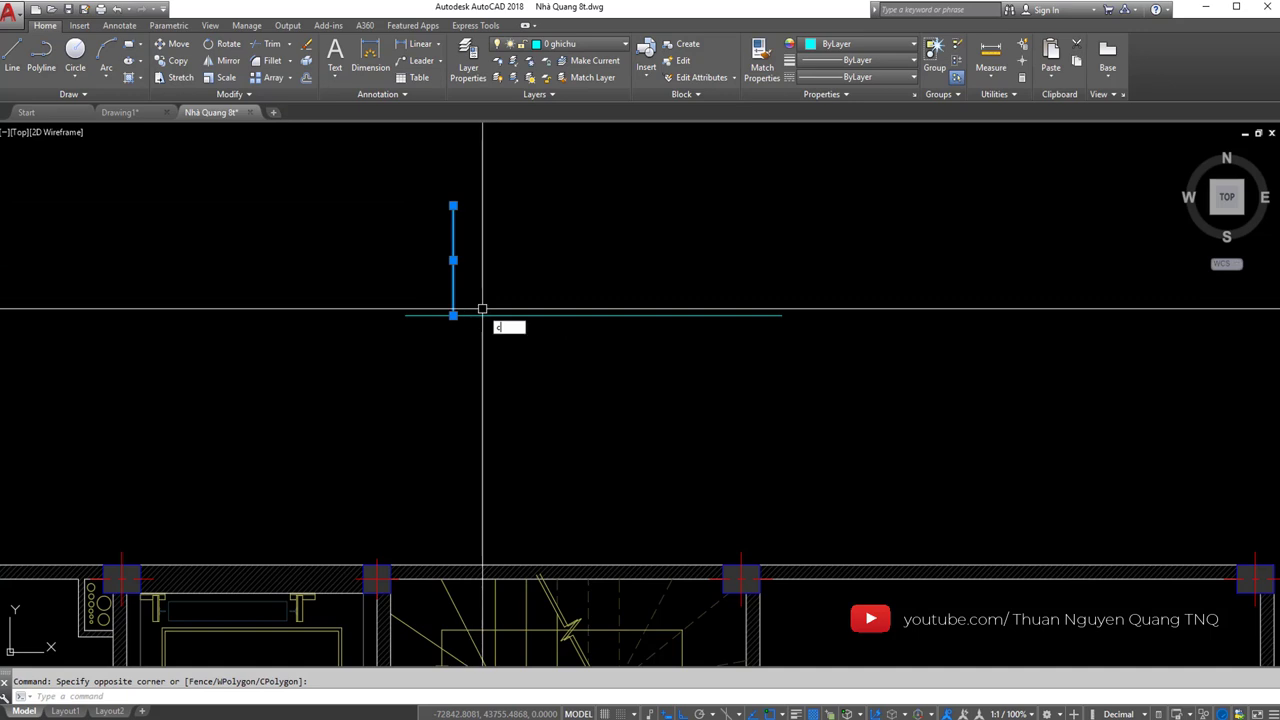
# - Copy the vertical line five times to the right along the cyan line
pyautogui.write('o')
pyautogui.press('Return')
pyautogui.click(453, 316)
pyautogui.click(495, 316)
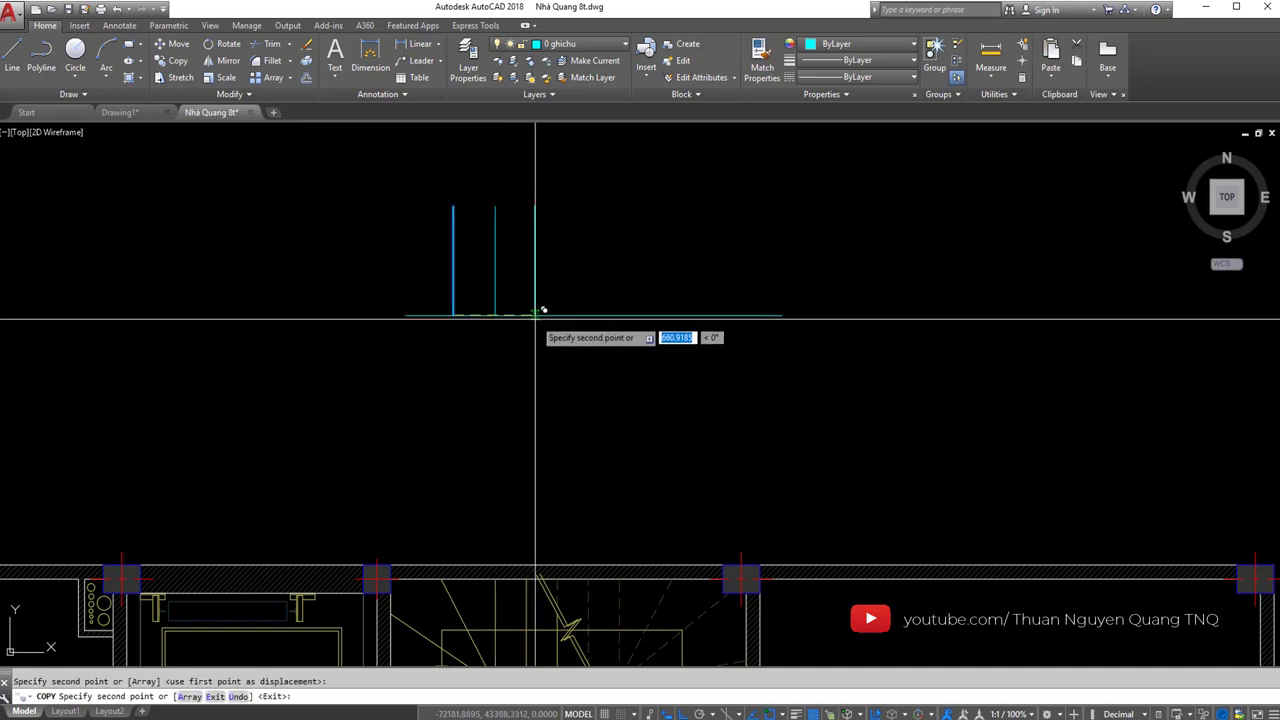
pyautogui.click(536, 316)
pyautogui.click(573, 316)
pyautogui.click(618, 316)
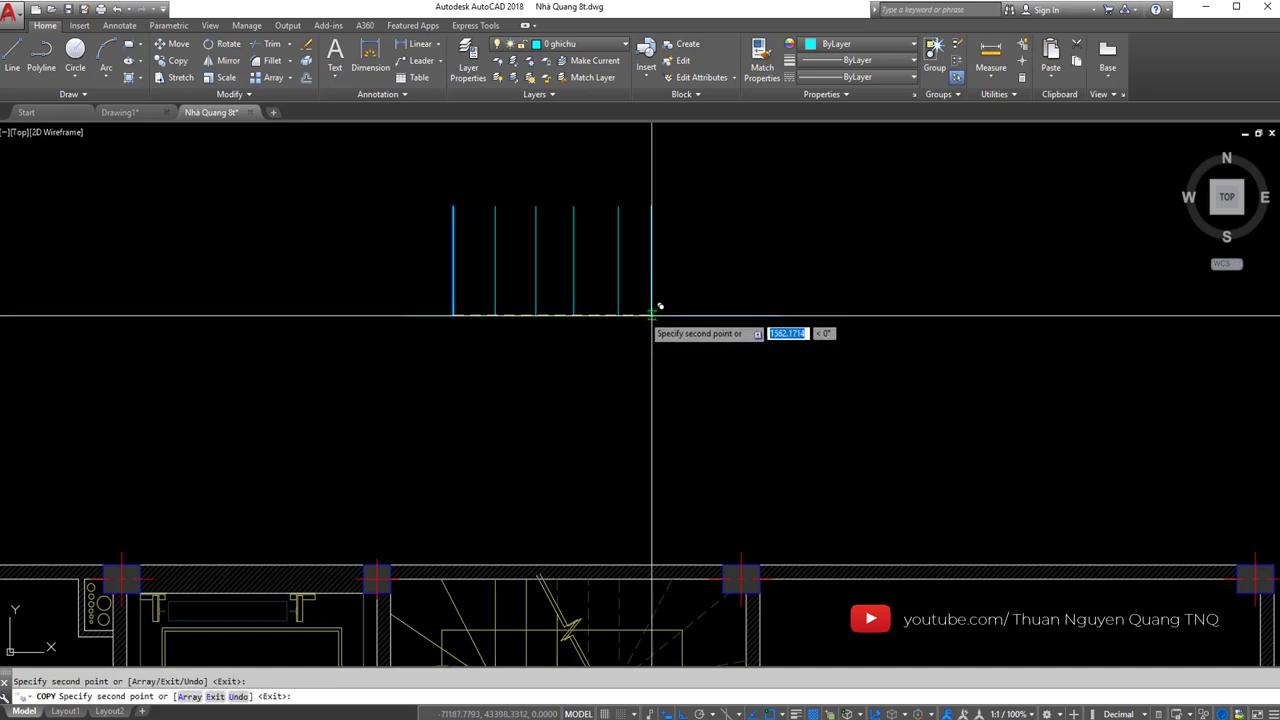
pyautogui.click(698, 316)
pyautogui.press('Escape')
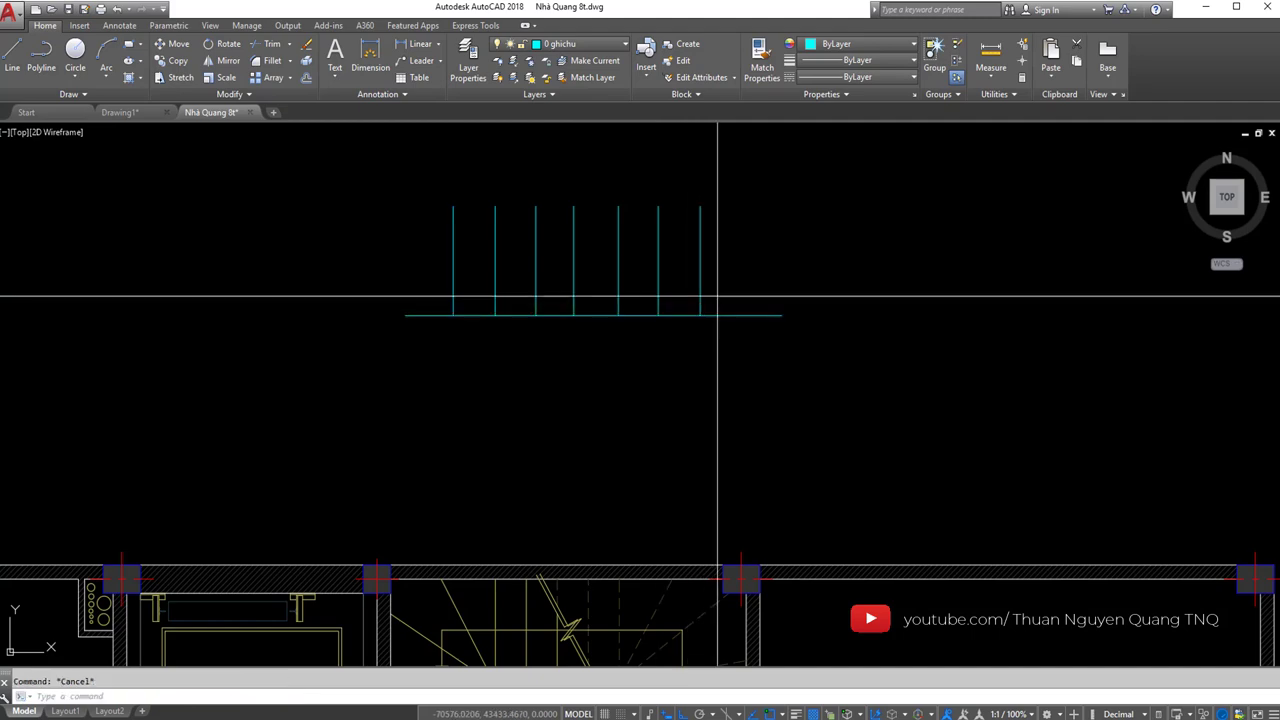
# - Copy the bottom cyan line upward to form the top line of the ladder
pyautogui.click(680, 368)
pyautogui.press('Escape')
pyautogui.moveTo(665, 418); pyautogui.dragTo(665, 326, button='middle')
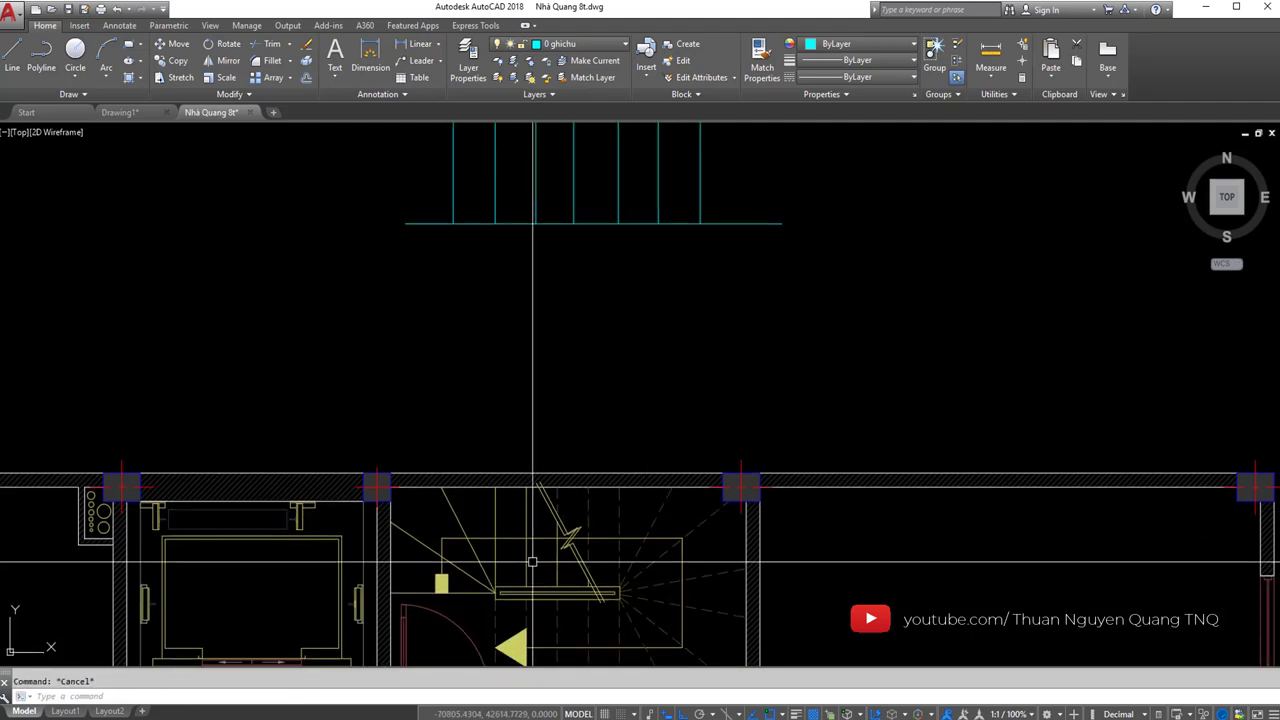
pyautogui.scroll(2, 550, 580)
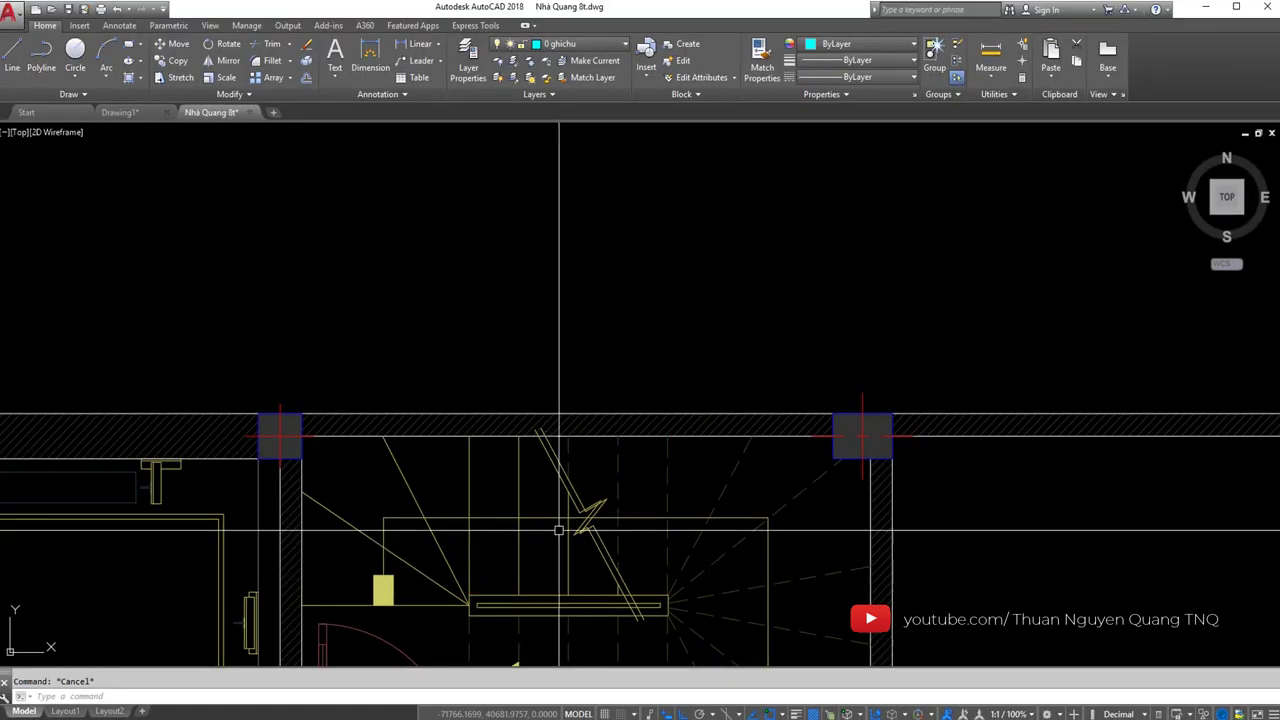
pyautogui.moveTo(571, 420); pyautogui.dragTo(571, 586, button='middle')
pyautogui.scroll(-2, 571, 377)
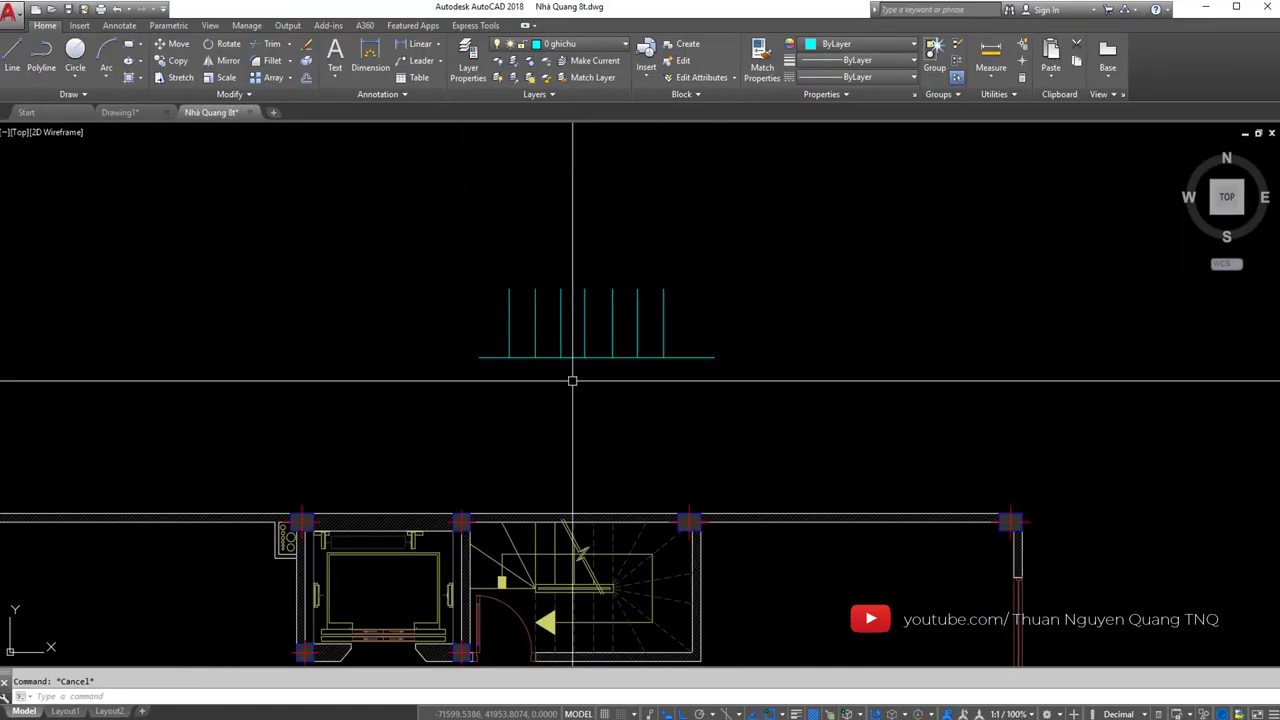
pyautogui.scroll(2, 593, 342)
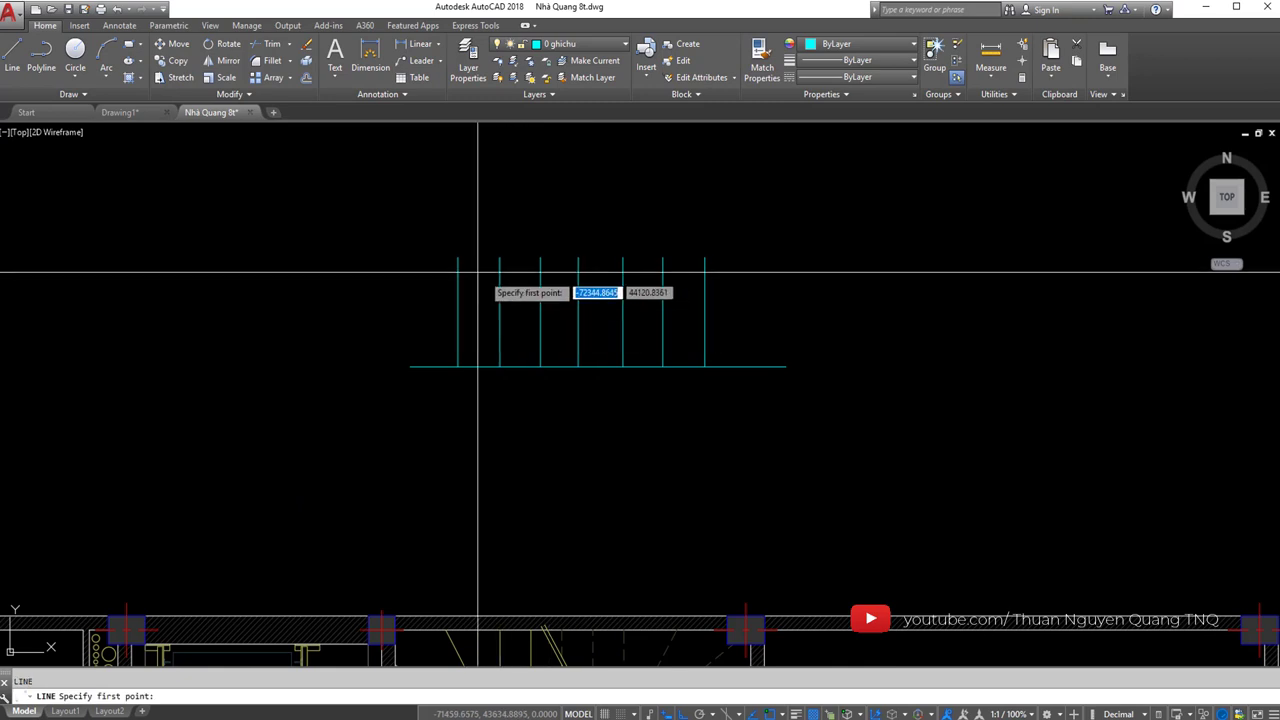
pyautogui.click(486, 366)
pyautogui.click(413, 387)
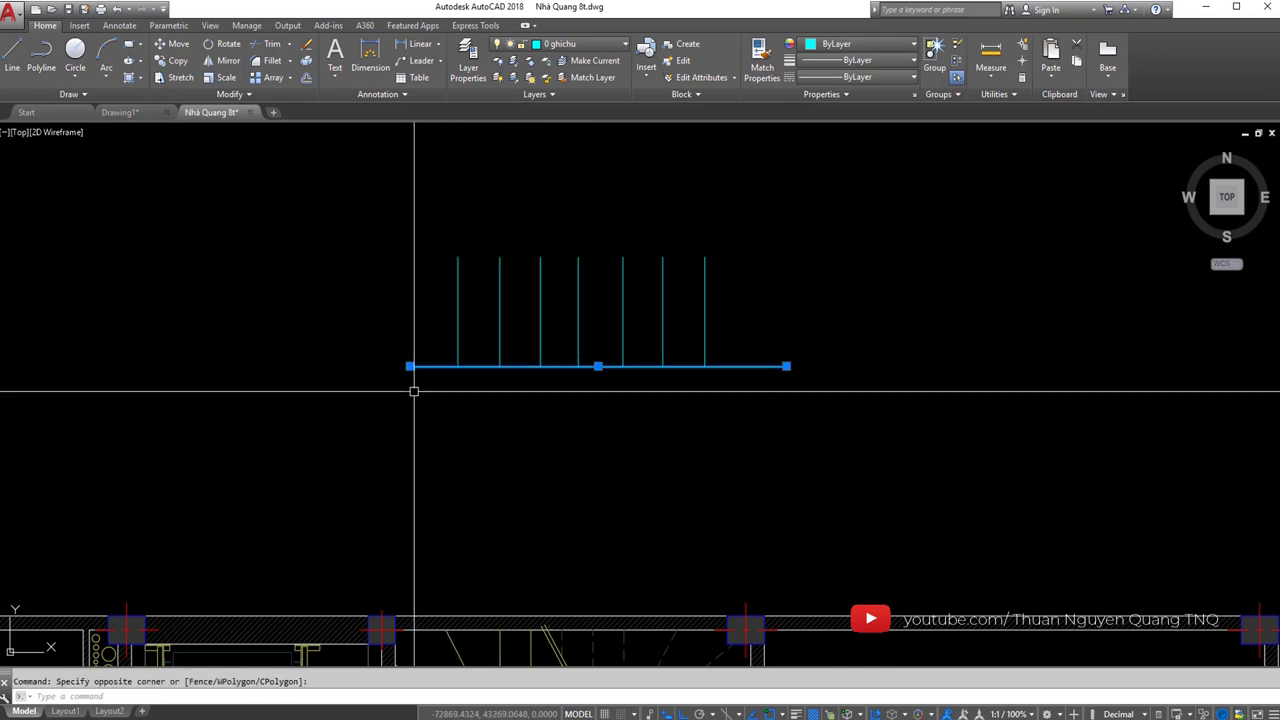
pyautogui.write('co')
pyautogui.press('Return')
pyautogui.click(457, 366)
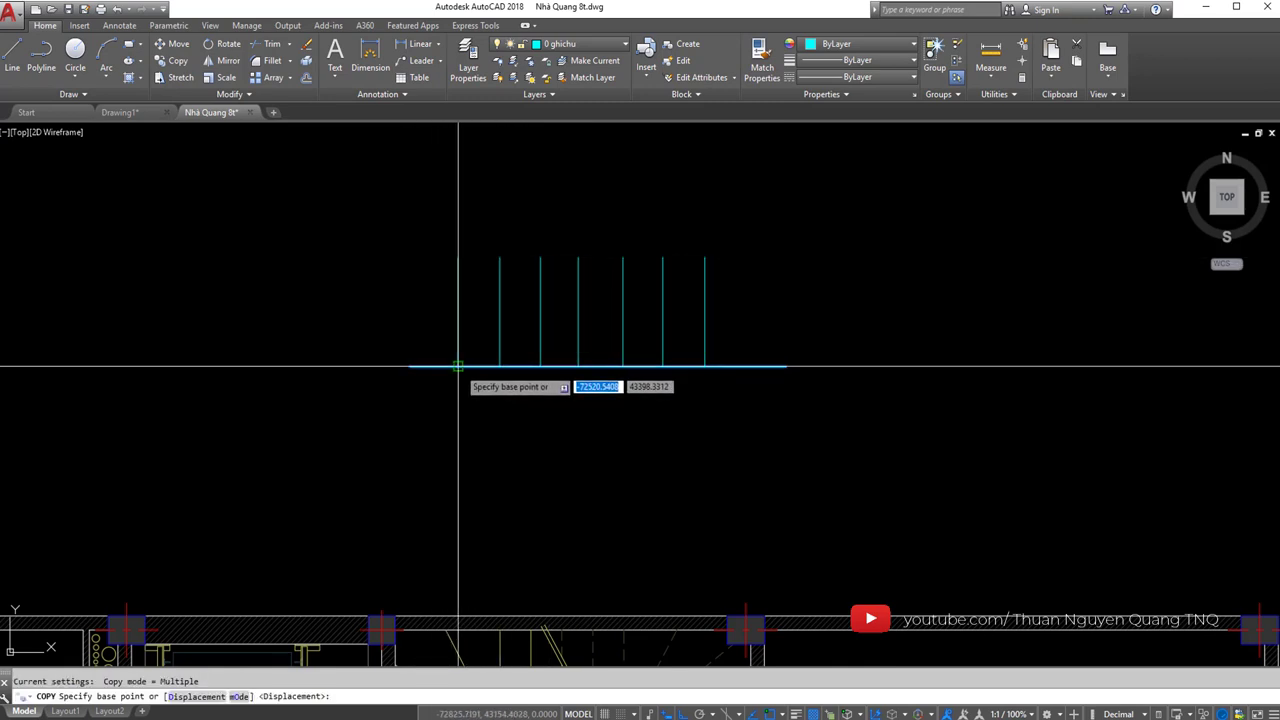
pyautogui.click(455, 258)
pyautogui.press('Escape')
# - Recentre the view on the stair lines and undo the last change
pyautogui.scroll(2, 597, 351)
pyautogui.moveTo(597, 351); pyautogui.dragTo(600, 334, button='middle')
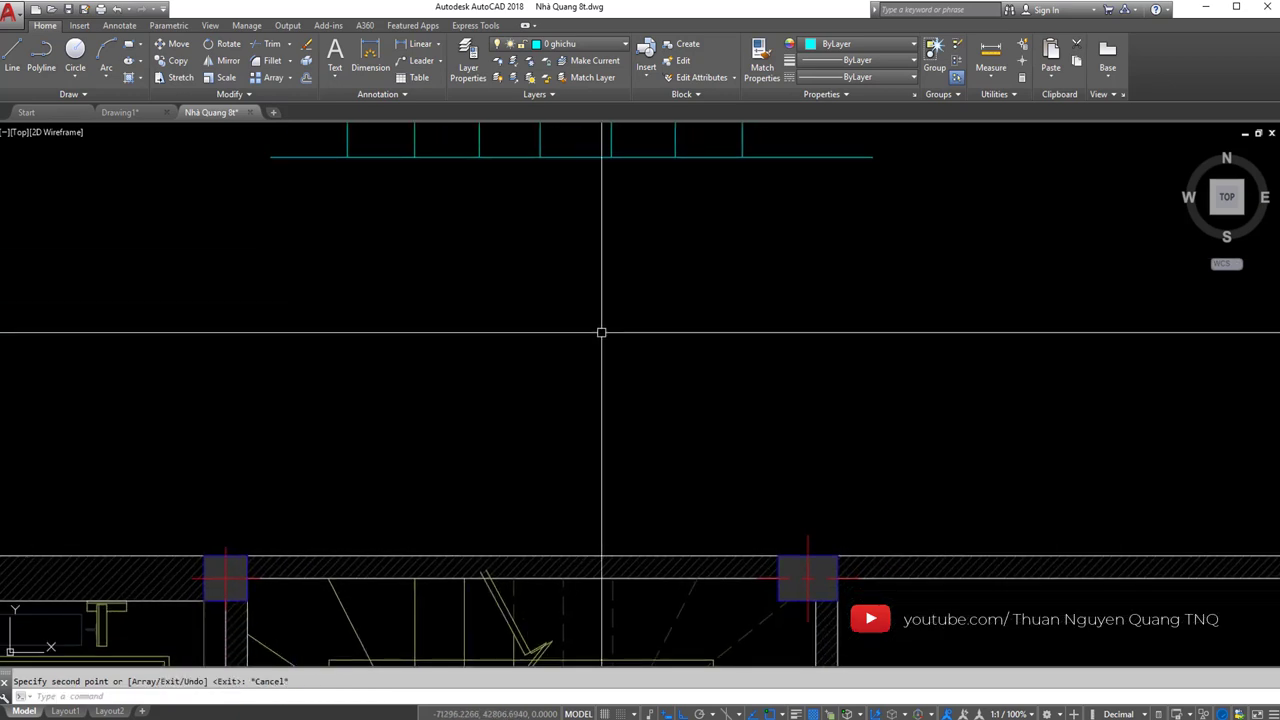
pyautogui.scroll(-2, 600, 334)
pyautogui.hotkey('ctrl', 'z')
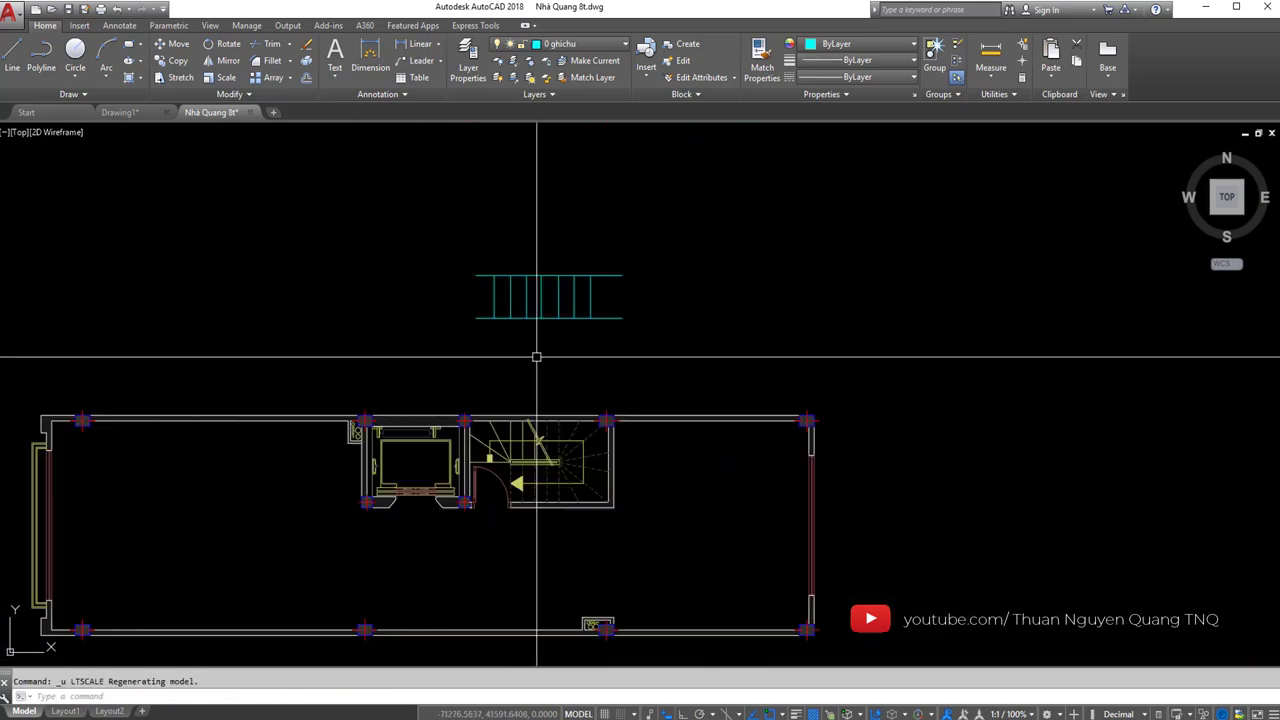
pyautogui.scroll(2, 537, 354)
pyautogui.scroll(2, 569, 263)
pyautogui.scroll(1, 538, 388)
pyautogui.scroll(3, 500, 420)
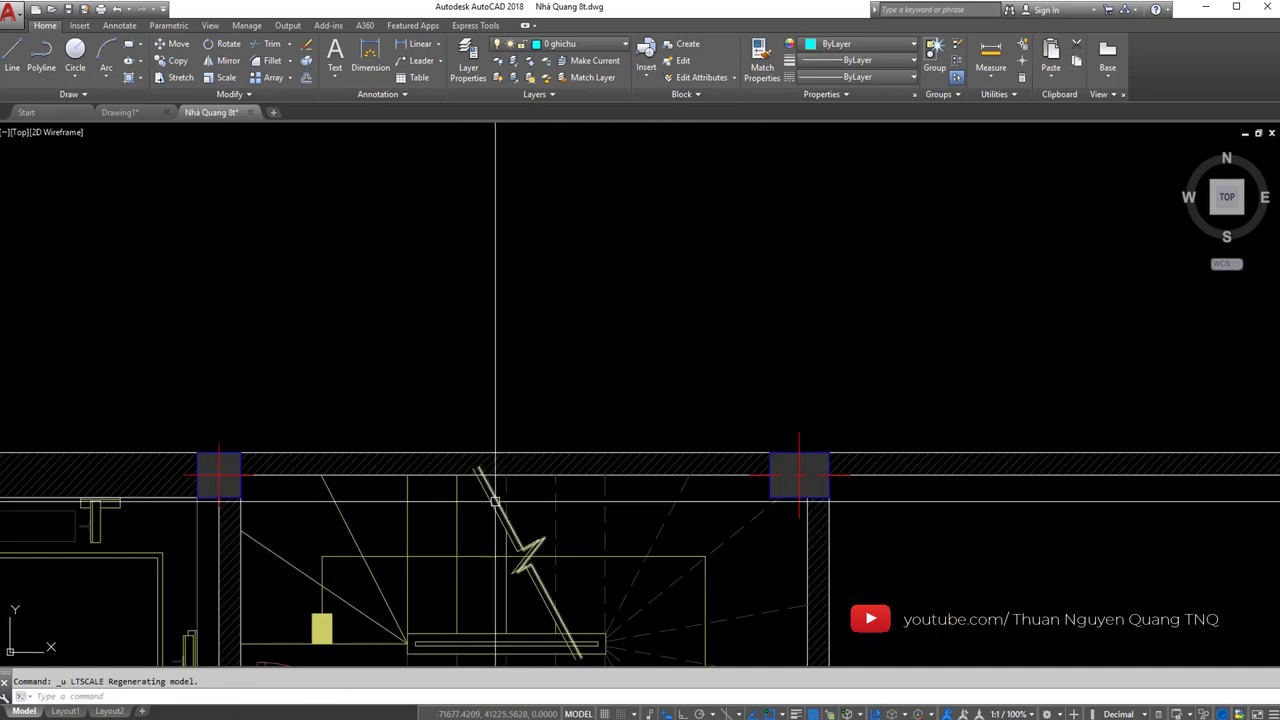
pyautogui.scroll(2, 494, 465)
# - Make a first copy of the plan's zigzag break line toward the stair lines
pyautogui.click(486, 467)
pyautogui.scroll(-4, 486, 467)
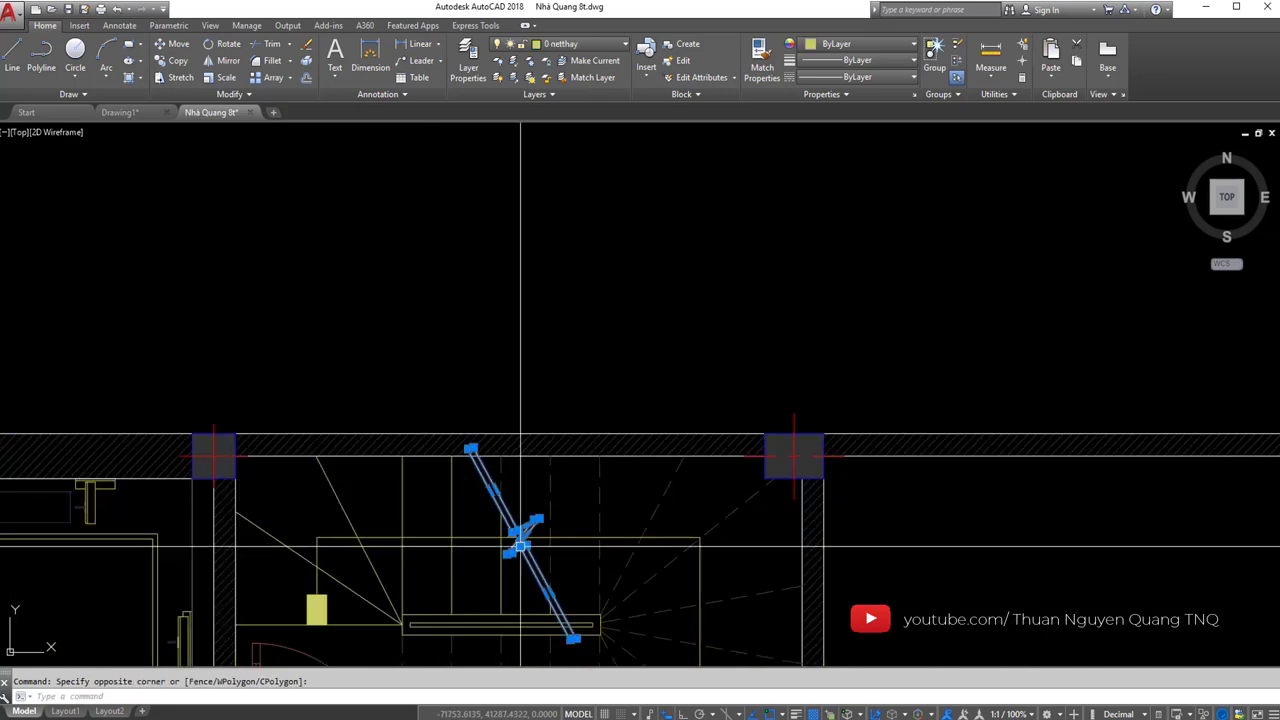
pyautogui.write('o')
pyautogui.press('Return')
pyautogui.click(572, 638)
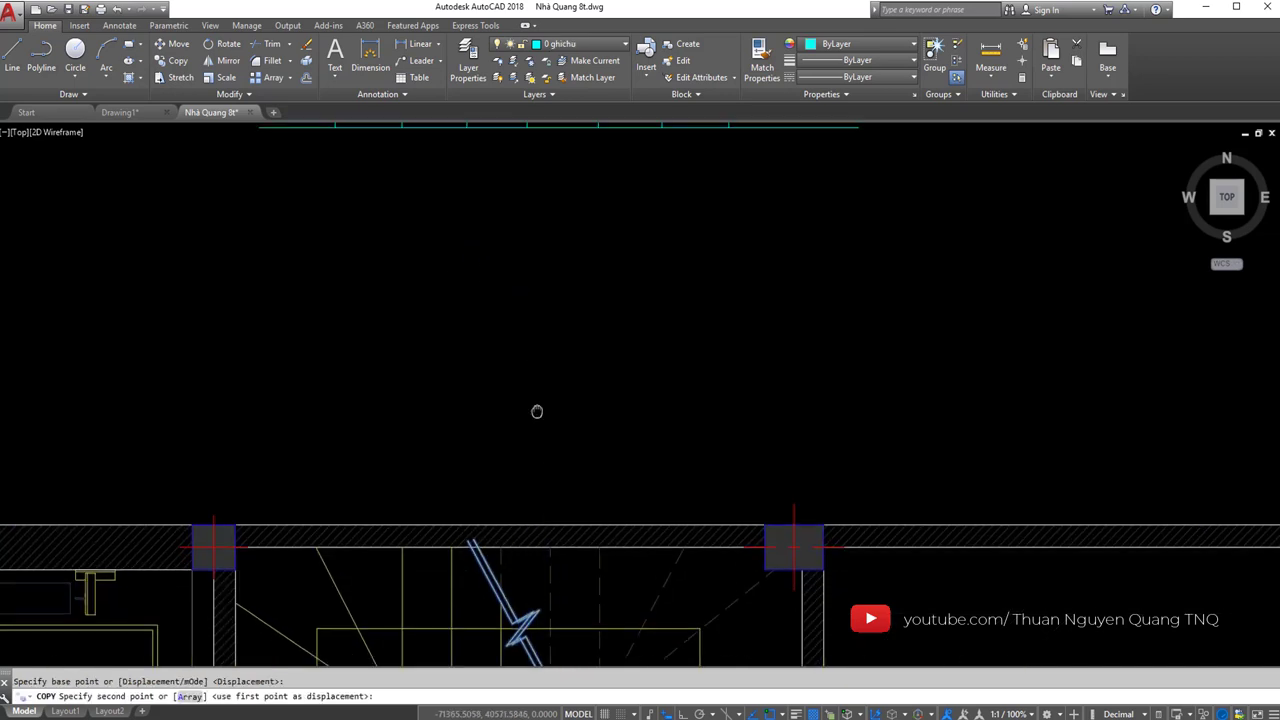
pyautogui.moveTo(537, 414); pyautogui.dragTo(545, 660, button='middle')
pyautogui.moveTo(582, 280); pyautogui.dragTo(583, 354, button='middle')
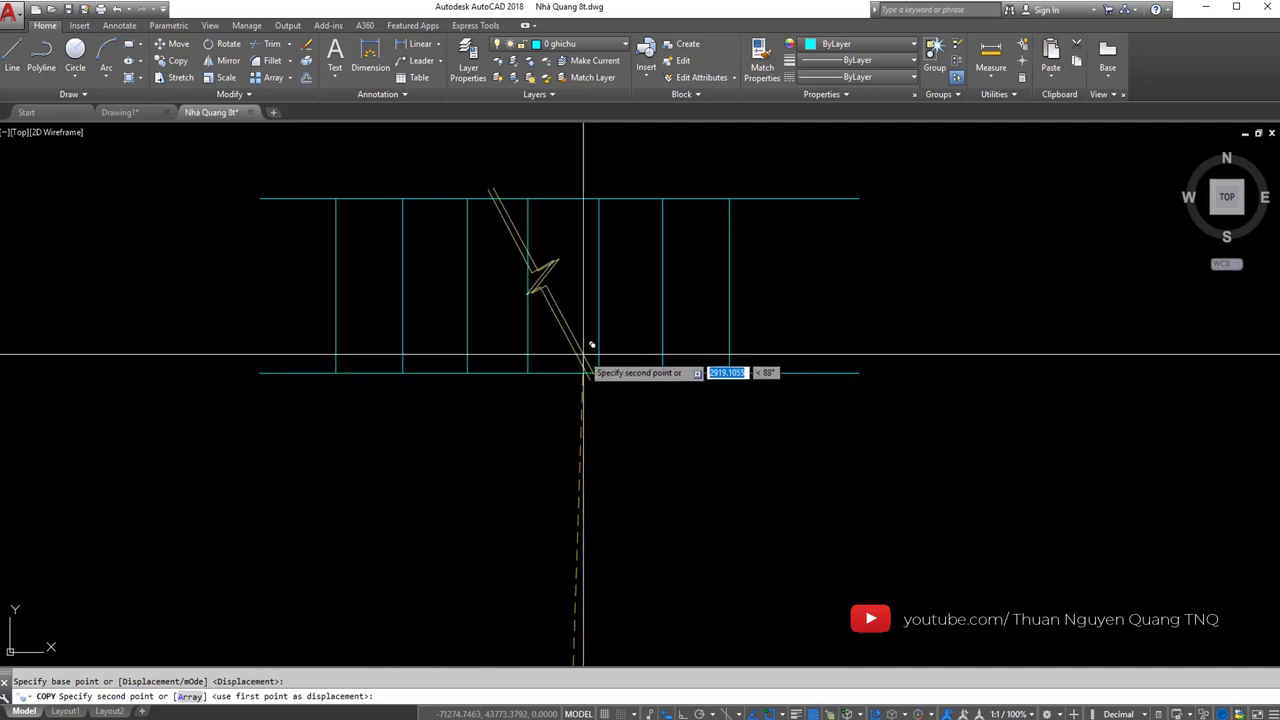
pyautogui.press('Escape')
# - Erase the misplaced copy of the break line
pyautogui.scroll(2, 582, 323)
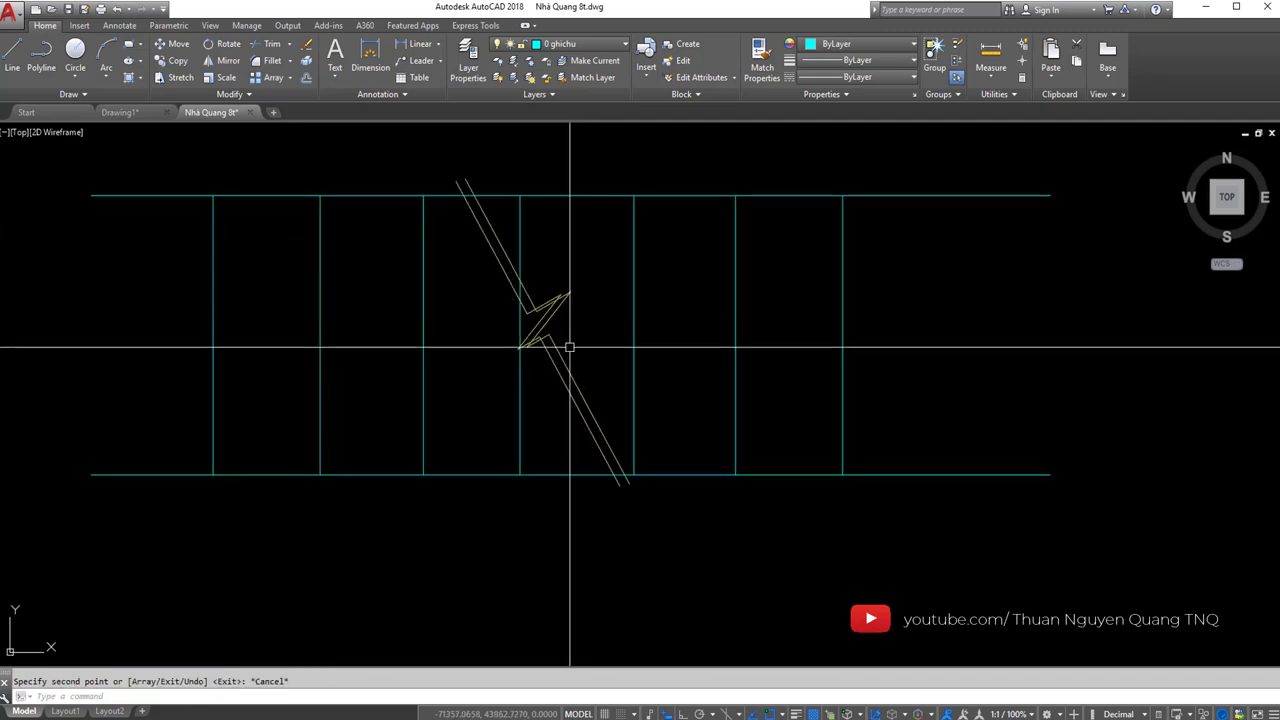
pyautogui.click(570, 347)
pyautogui.click(553, 413)
pyautogui.write('m')
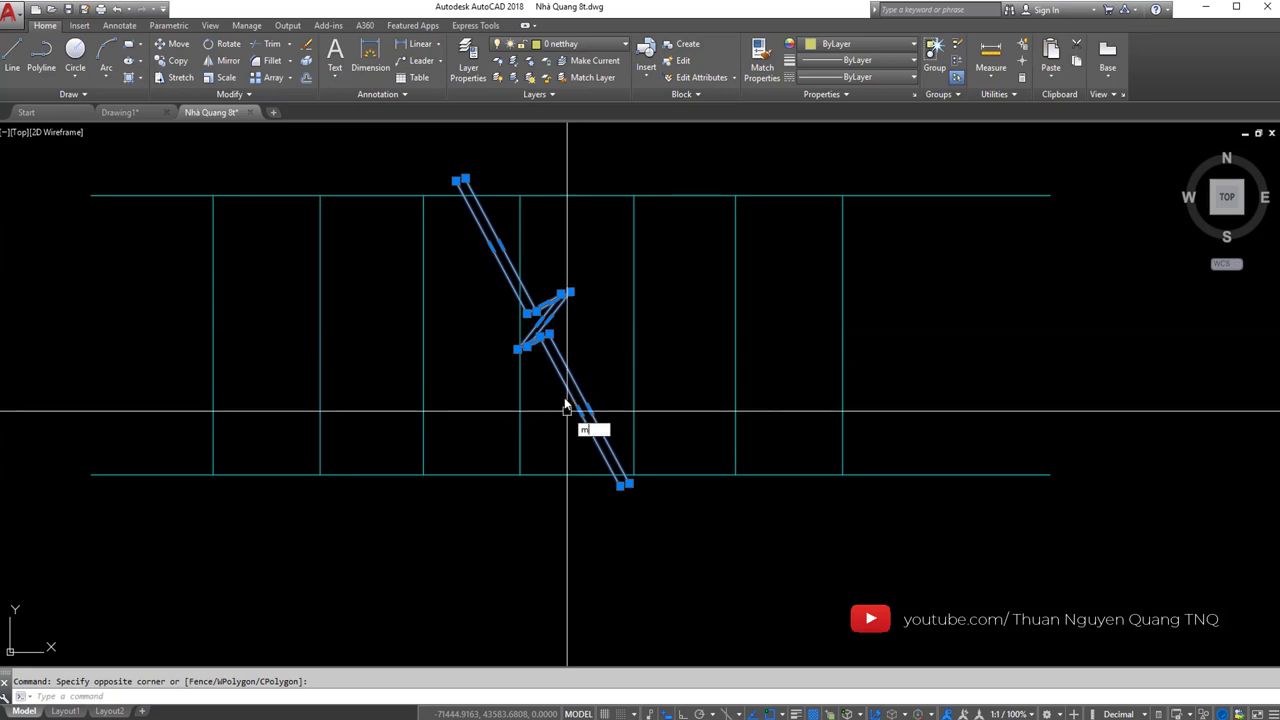
pyautogui.press('Return')
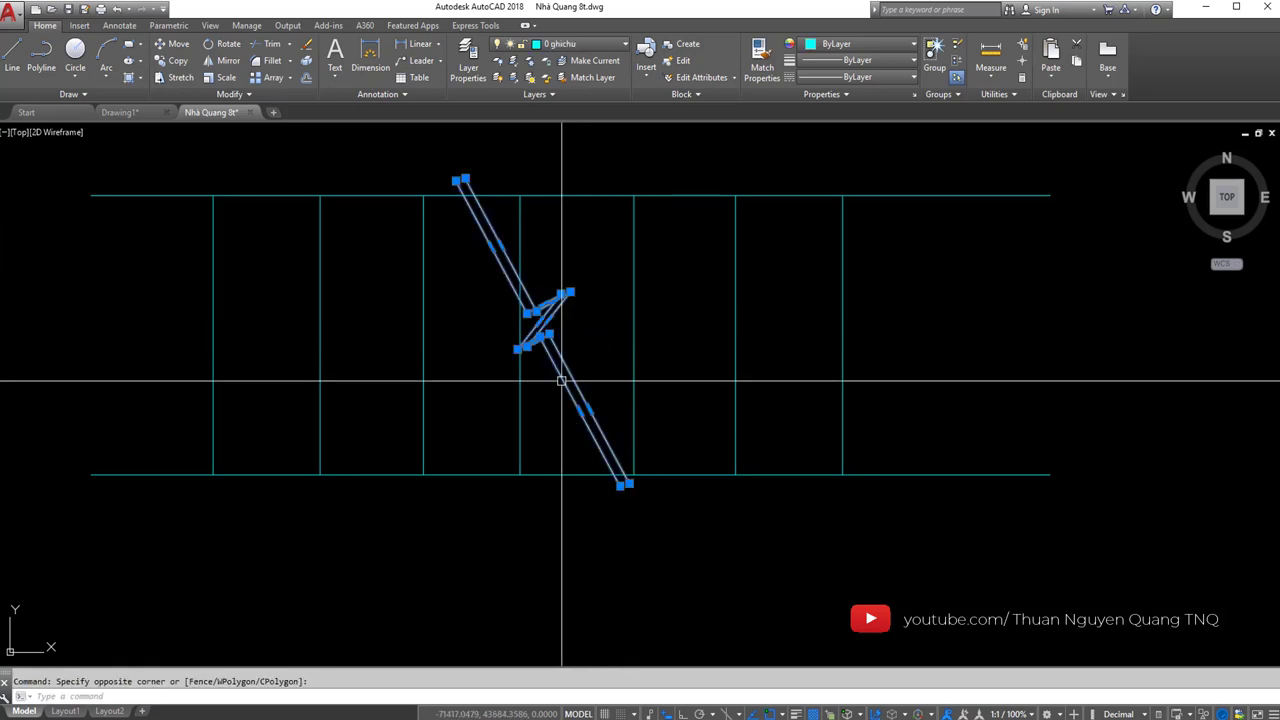
pyautogui.press('Return')
pyautogui.scroll(-5, 564, 384)
pyautogui.scroll(3, 560, 445)
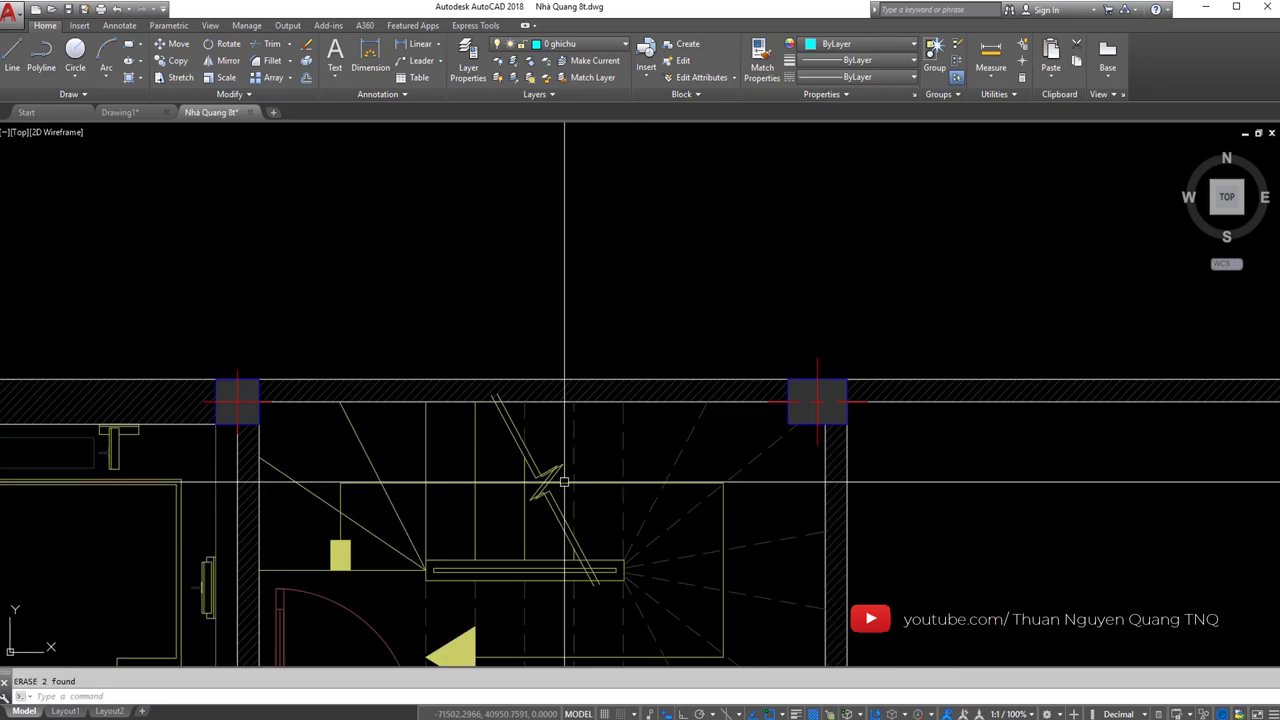
pyautogui.scroll(2, 548, 452)
# - Copy the zigzag break line again, placing it across the cyan stair lines
pyautogui.click(548, 452)
pyautogui.click(537, 486)
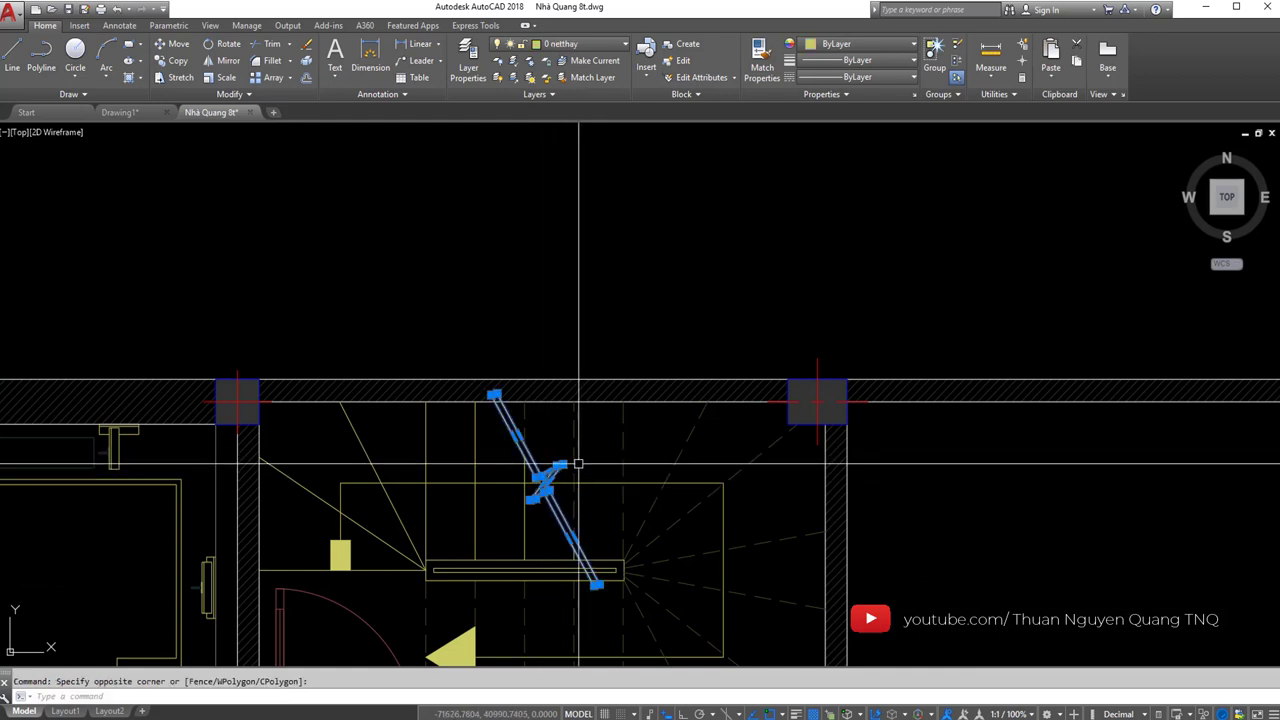
pyautogui.write('co')
pyautogui.press('Return')
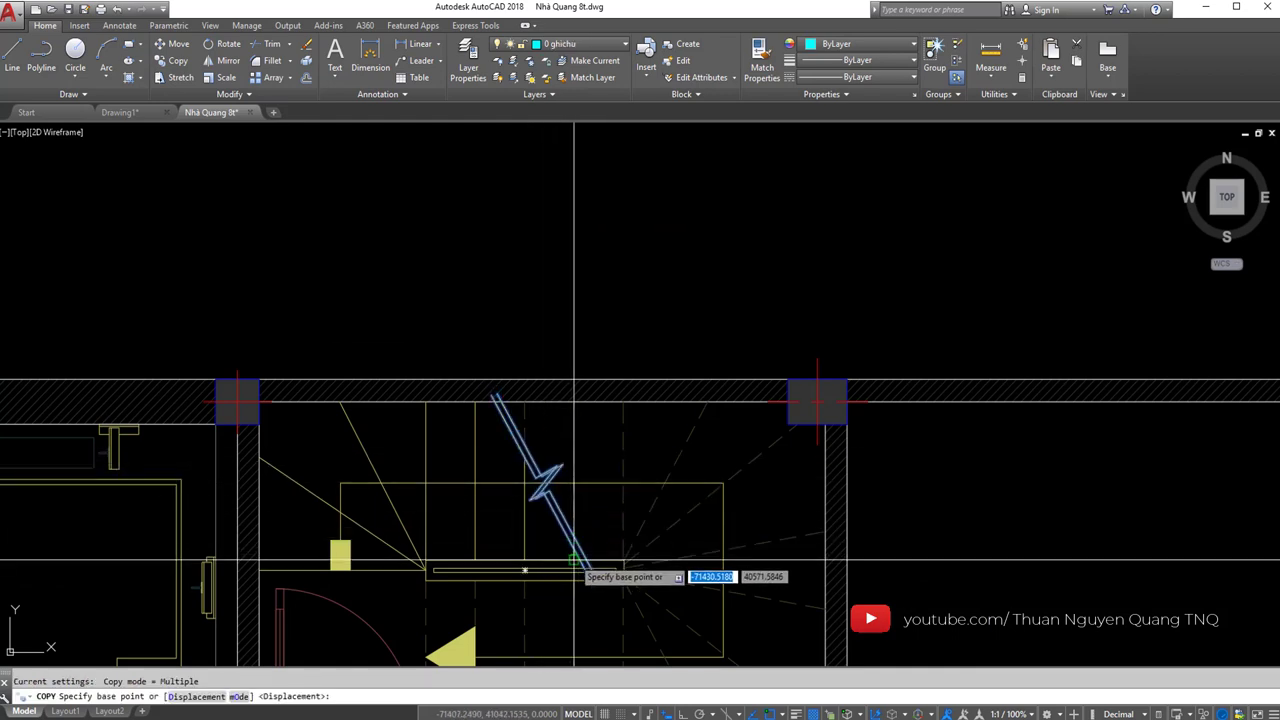
pyautogui.click(574, 560)
pyautogui.moveTo(580, 457); pyautogui.dragTo(563, 514, button='middle')
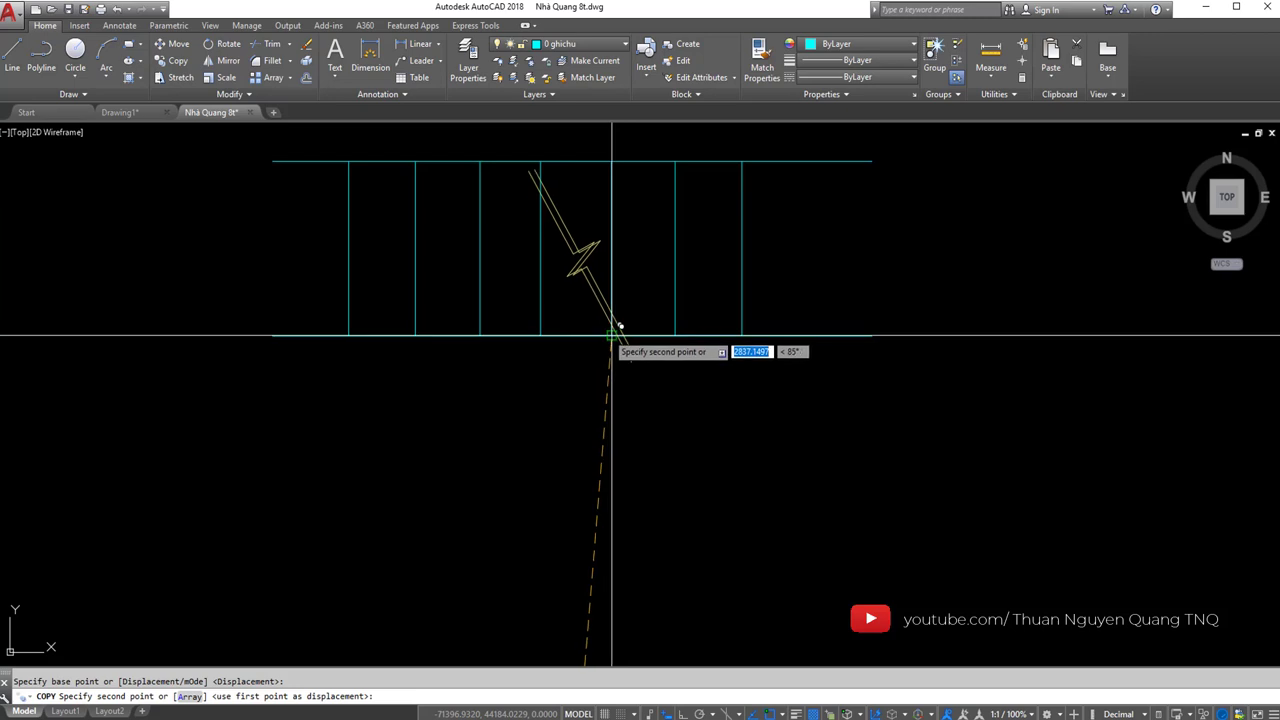
pyautogui.press('Escape')
pyautogui.scroll(5, 528, 263)
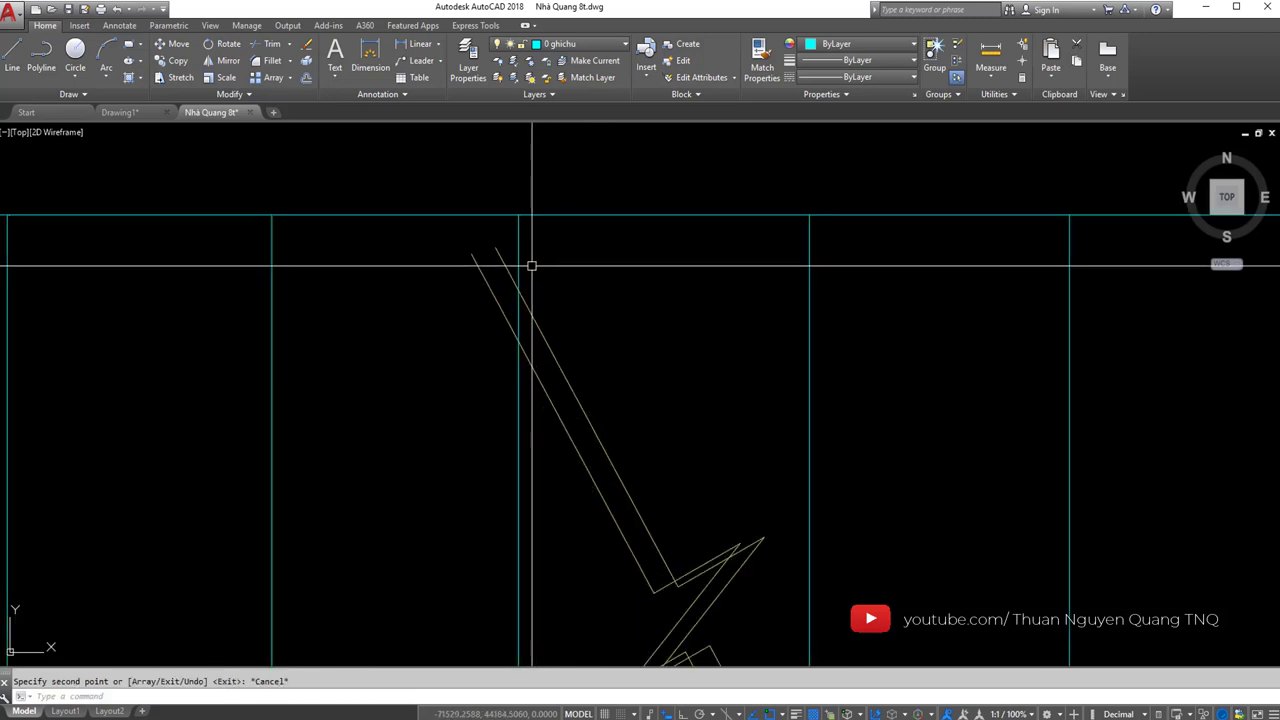
# - Begin stretching the break line's upper end, then cancel the stretch
pyautogui.click(451, 269)
pyautogui.write('s')
pyautogui.press('Return')
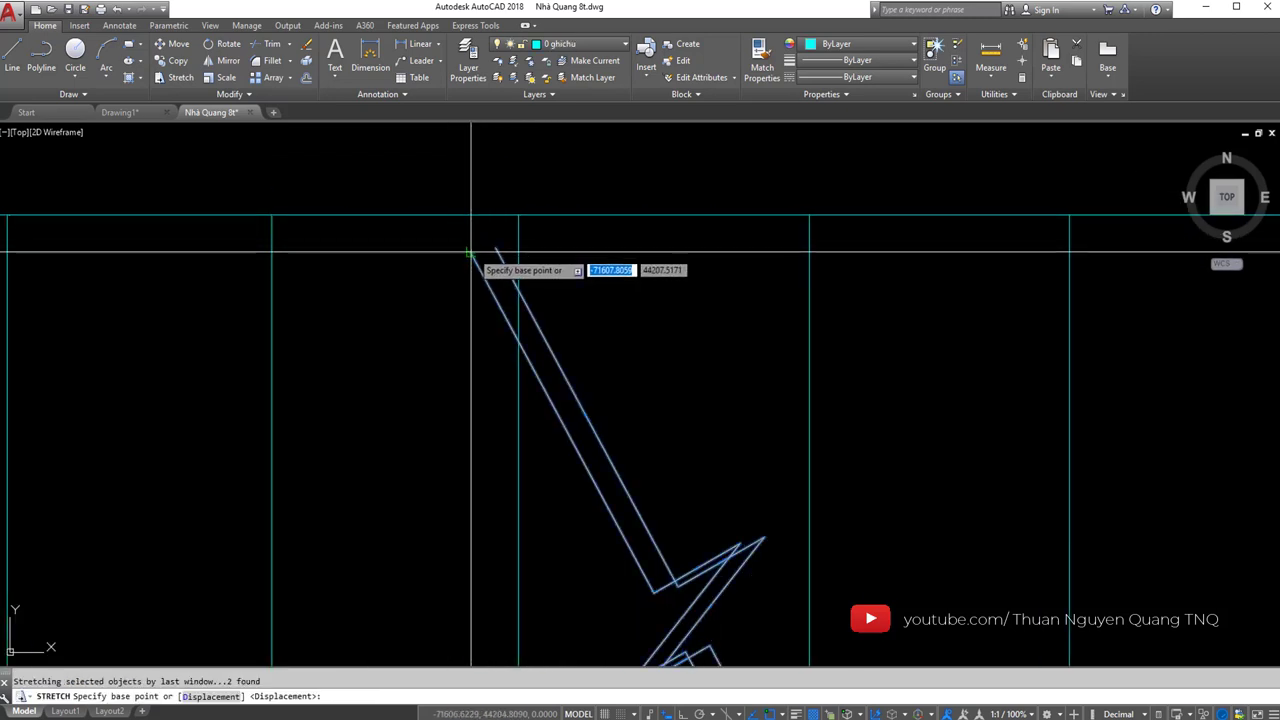
pyautogui.click(471, 253)
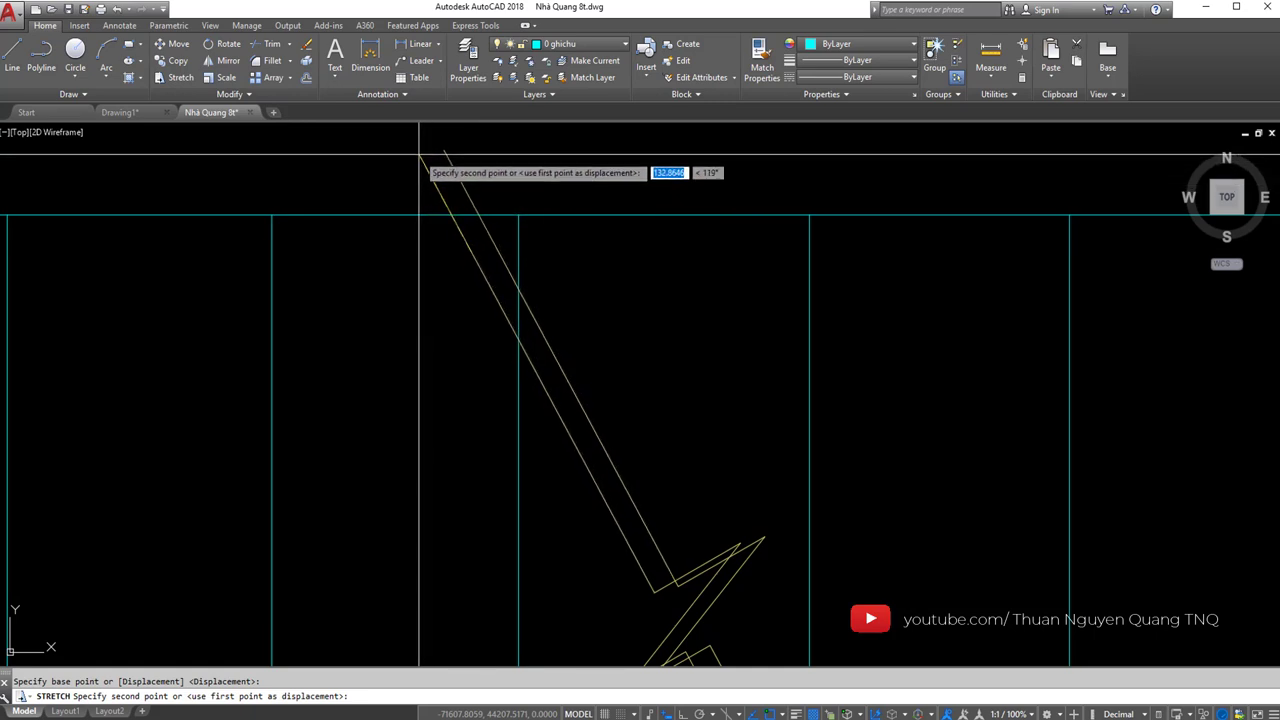
pyautogui.press('Escape')
# - Trim the right diagonal segment above the top stair line and frame the stair section
pyautogui.scroll(-2, 479, 232)
pyautogui.press('Return')
pyautogui.press('Return')
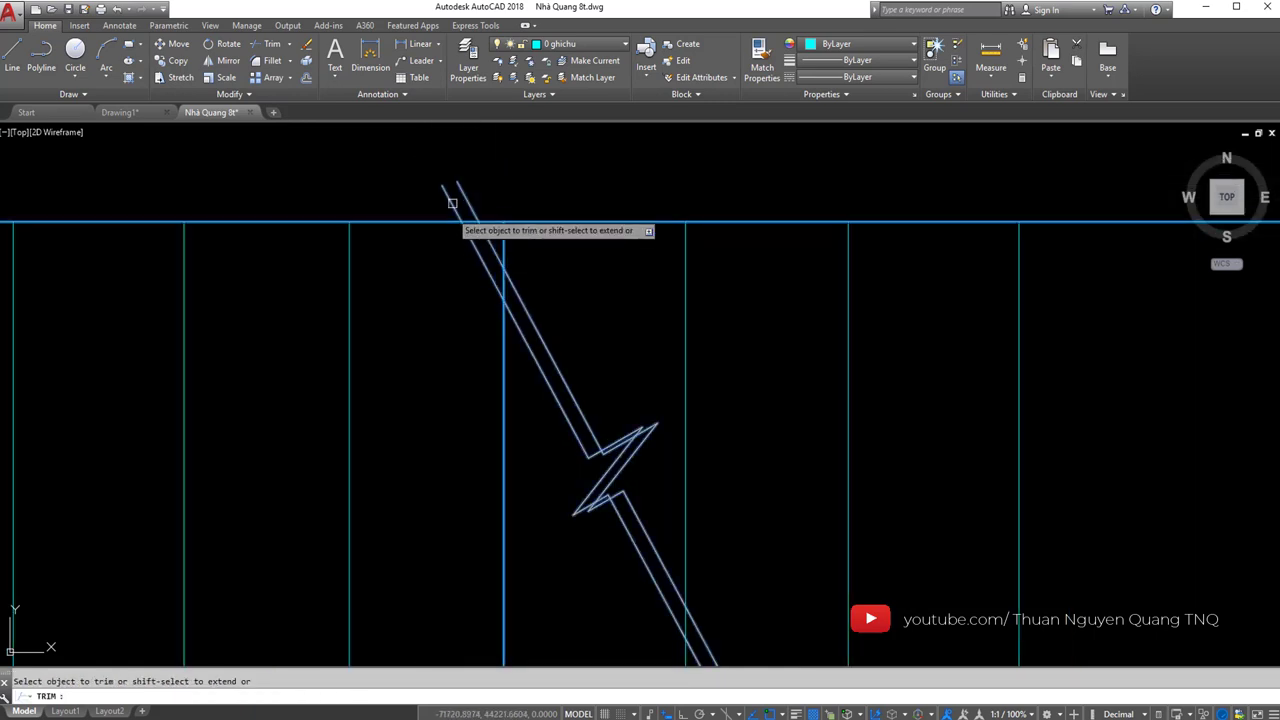
pyautogui.click(467, 195)
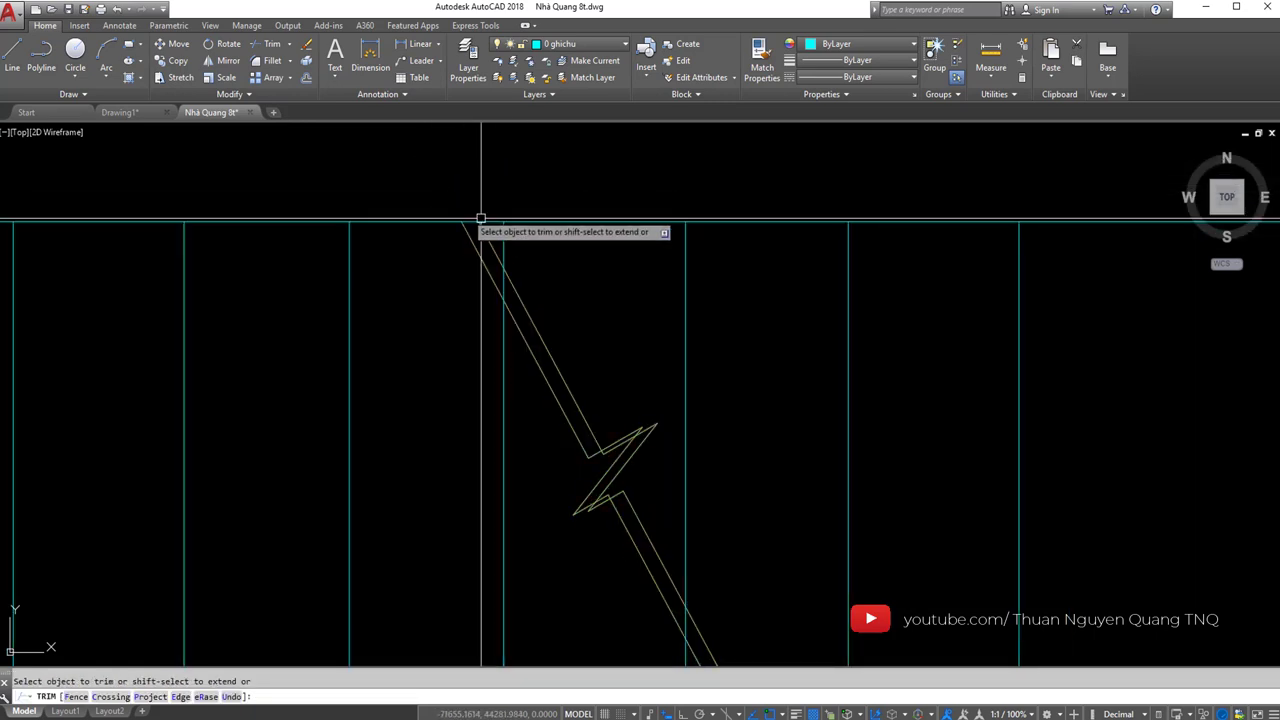
pyautogui.press('Return')
pyautogui.scroll(-2, 555, 300)
pyautogui.moveTo(609, 294); pyautogui.dragTo(563, 318, button='middle')
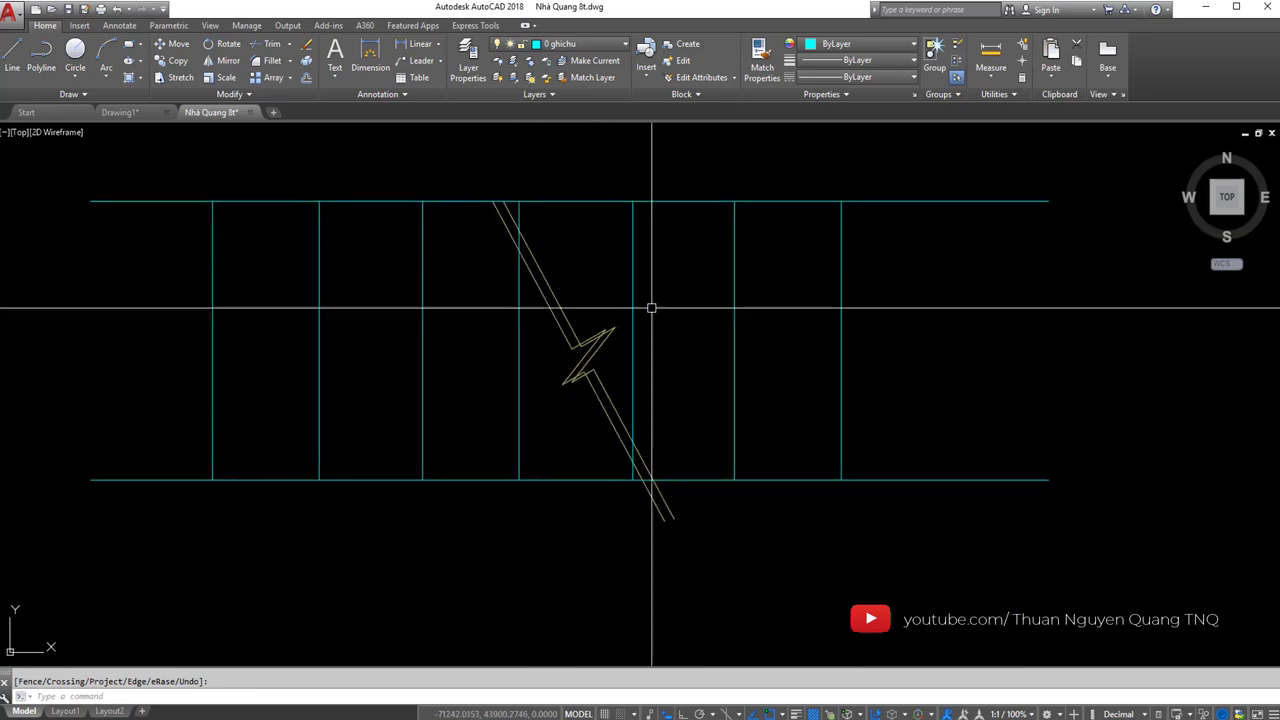
pyautogui.scroll(5, 631, 457)
pyautogui.scroll(-3, 623, 463)
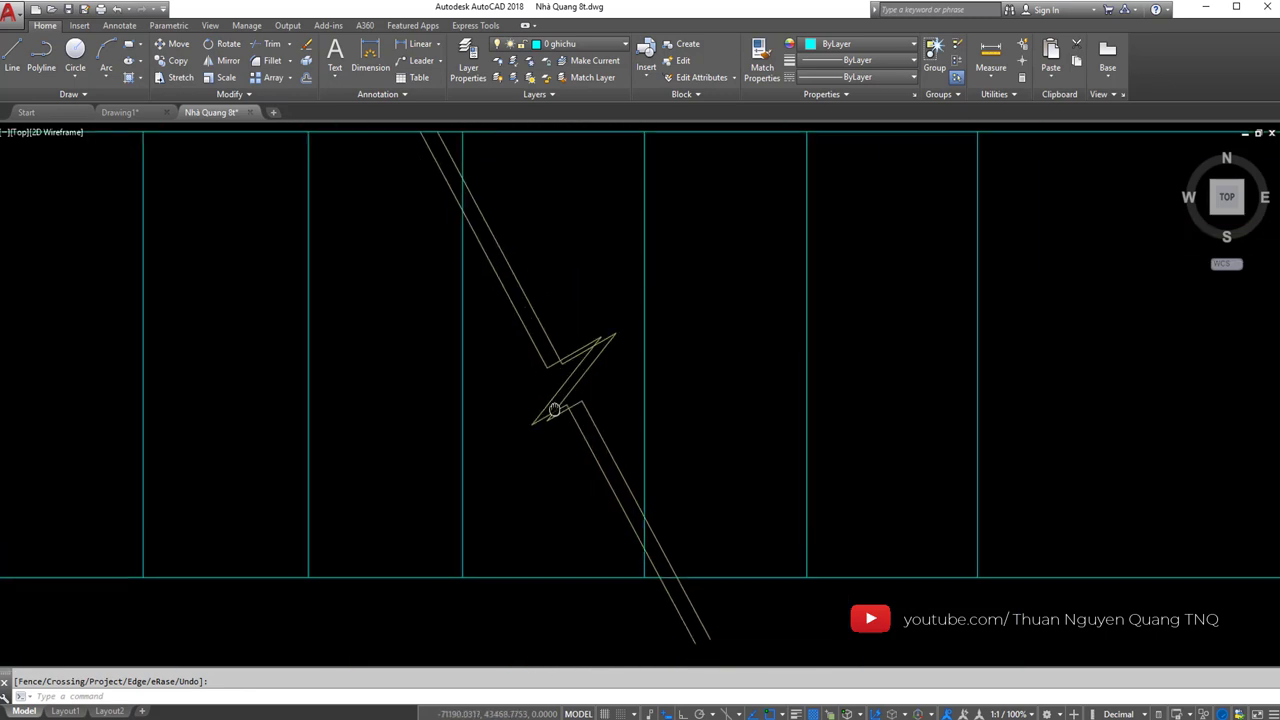
pyautogui.scroll(2, 466, 206)
pyautogui.scroll(2, 457, 280)
pyautogui.scroll(1, 441, 172)
pyautogui.scroll(-4, 523, 277)
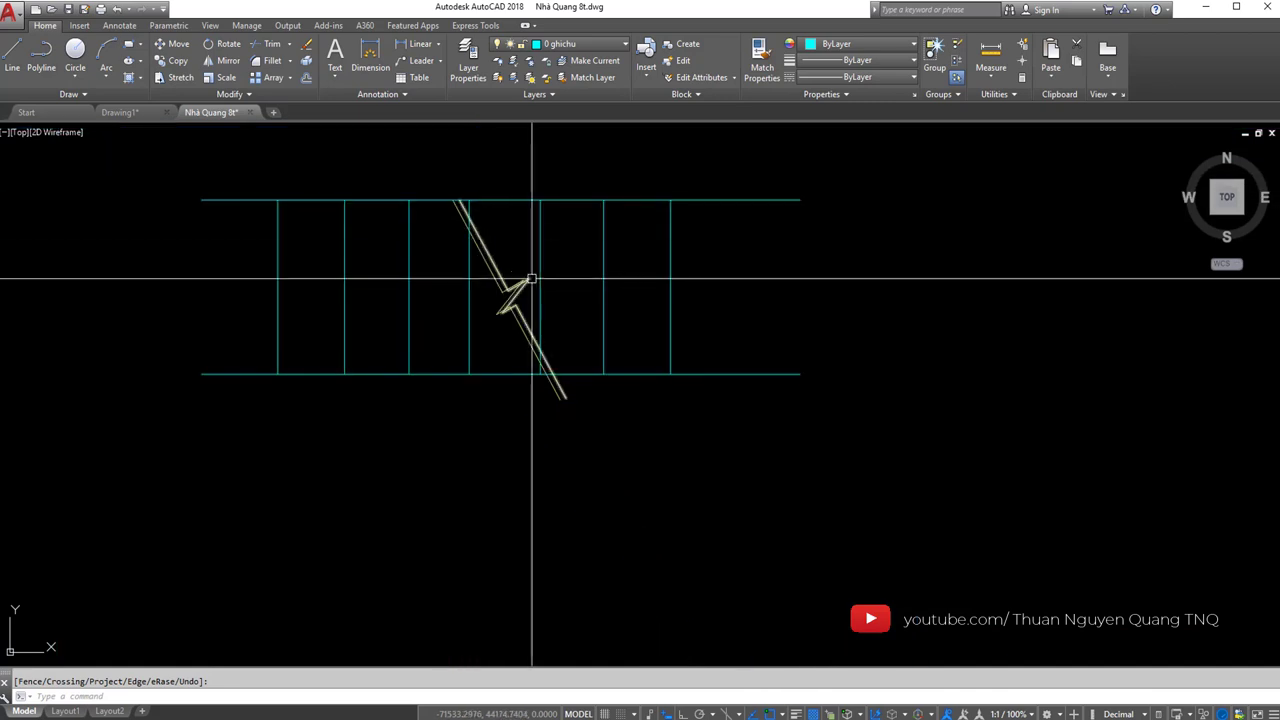
pyautogui.scroll(2, 531, 294)
pyautogui.scroll(-1, 466, 329)
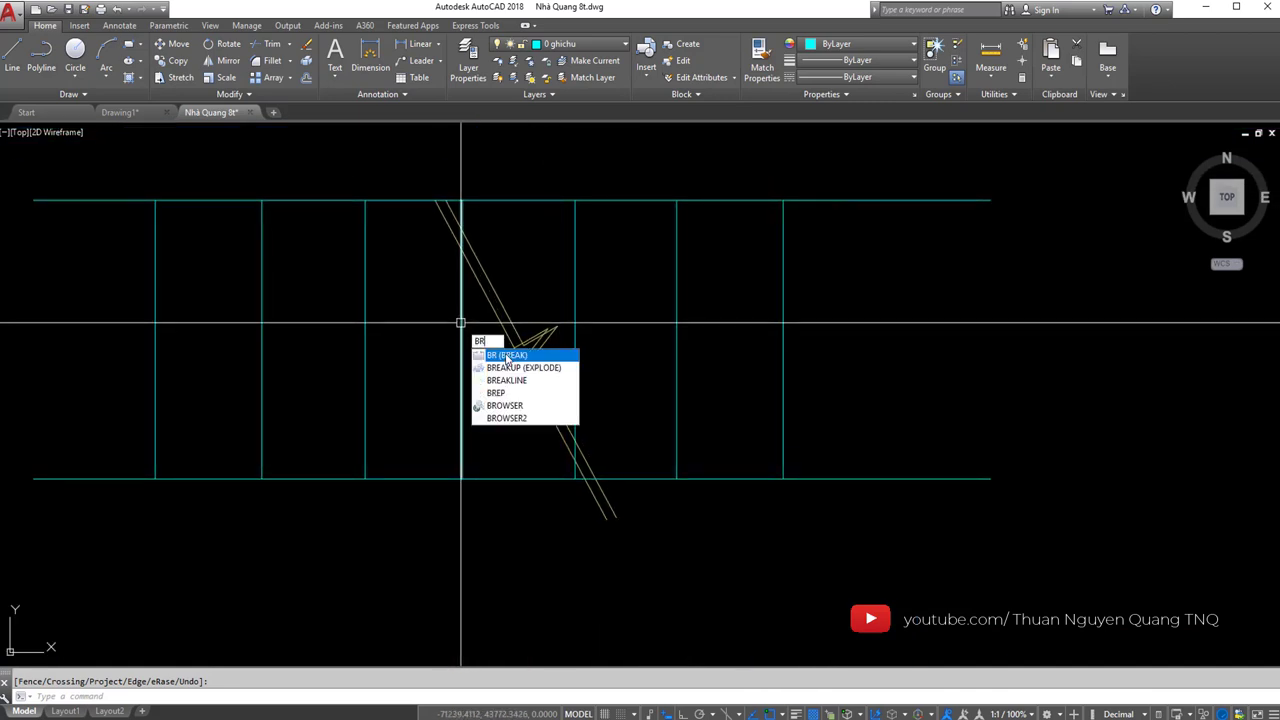
# - Break the vertical step line at its crossing with the diagonal
pyautogui.click(507, 356)
pyautogui.scroll(4, 577, 455)
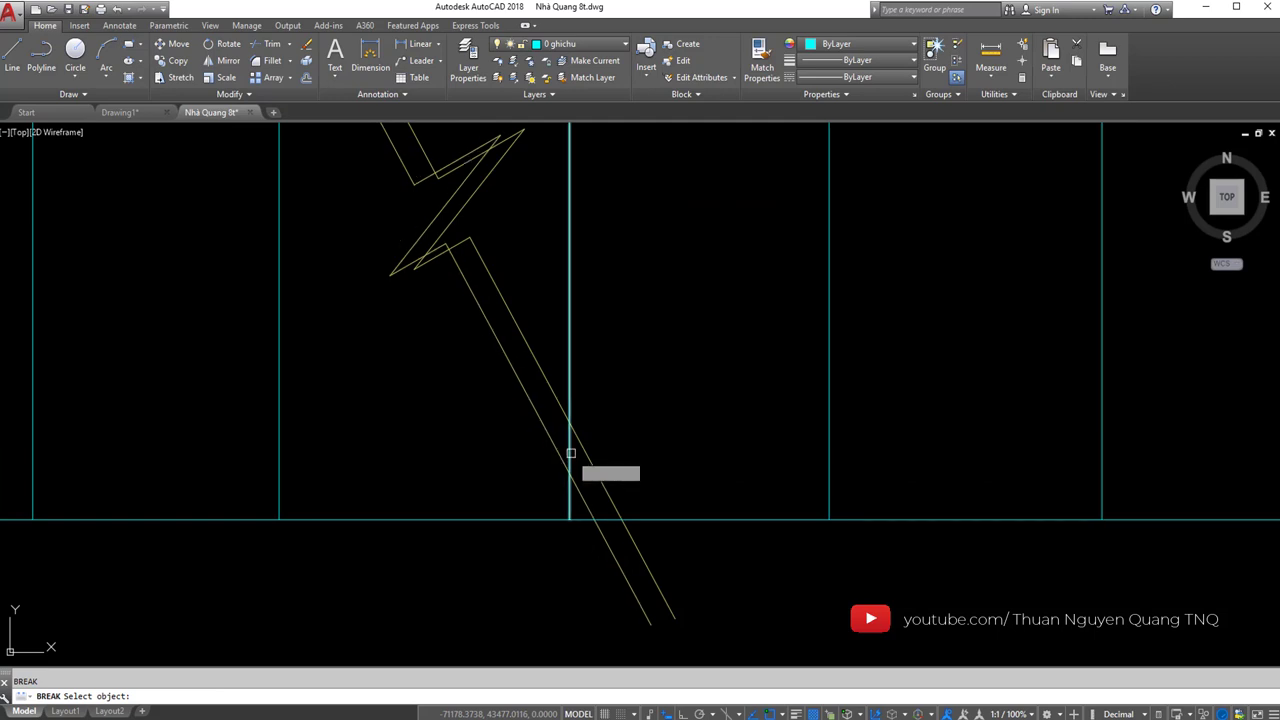
pyautogui.scroll(3, 569, 455)
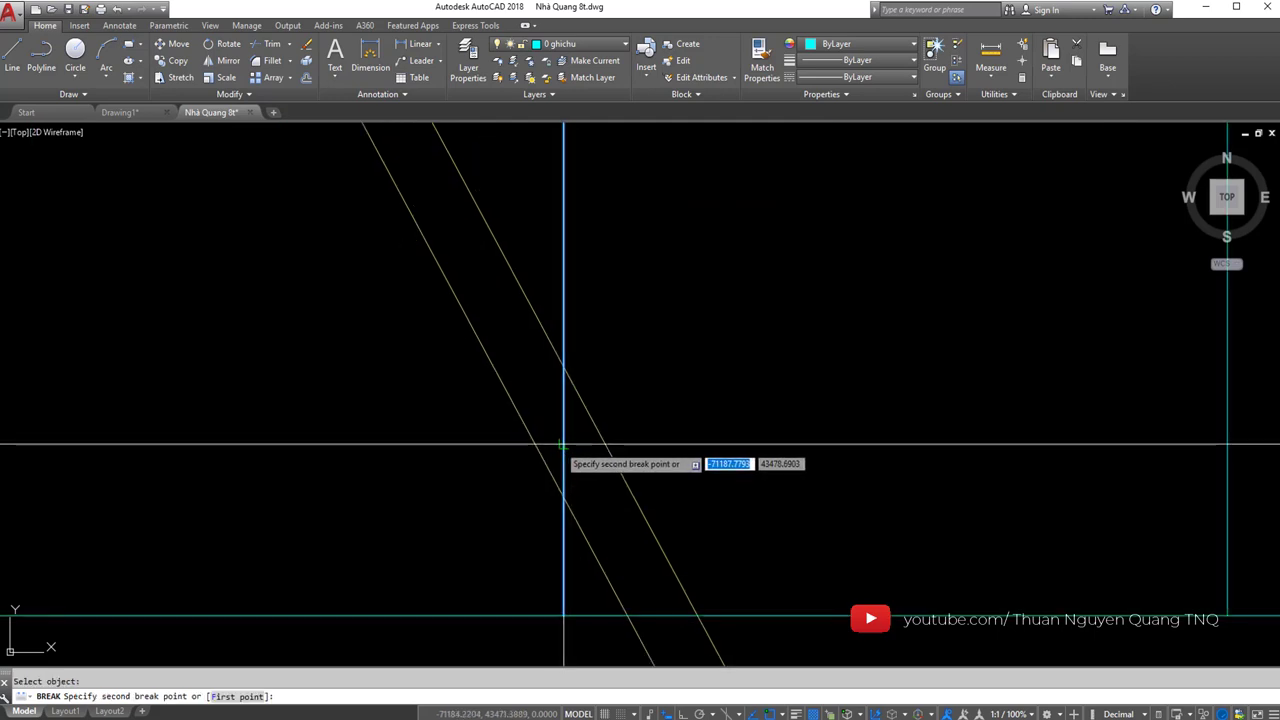
pyautogui.press('Return')
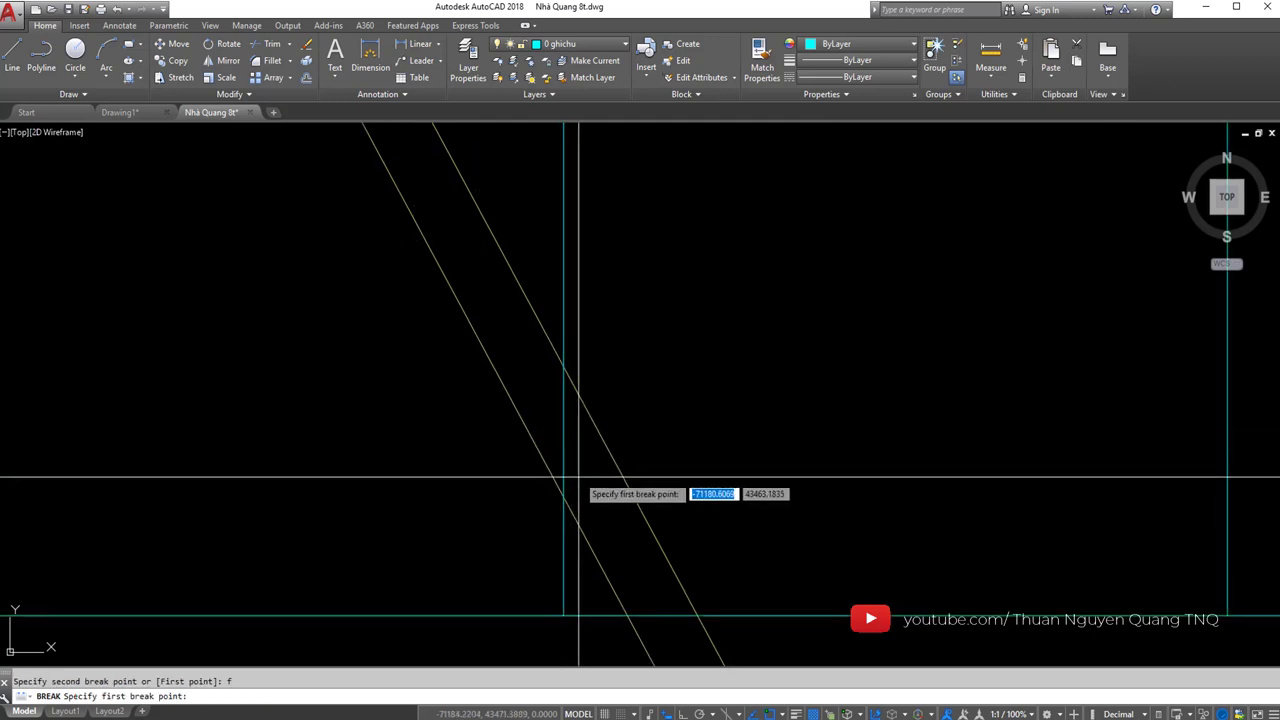
pyautogui.click(563, 498)
pyautogui.click(563, 367)
pyautogui.scroll(-5, 563, 367)
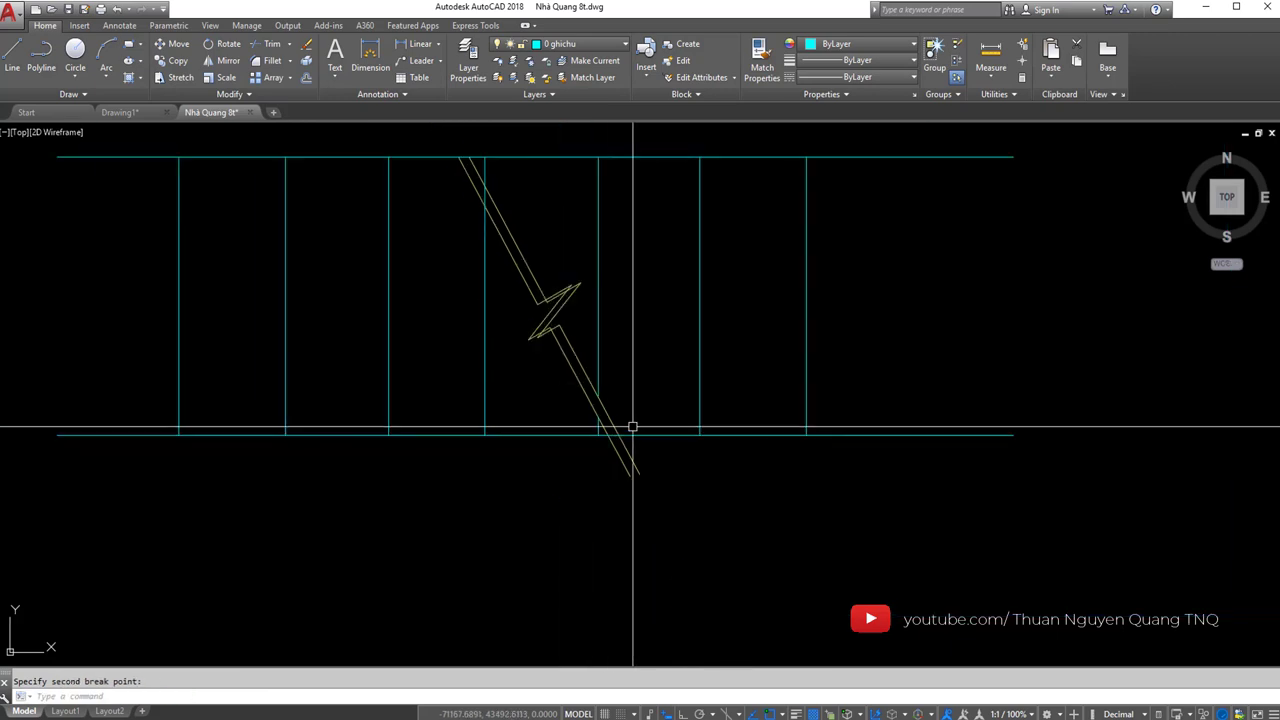
pyautogui.scroll(3, 561, 309)
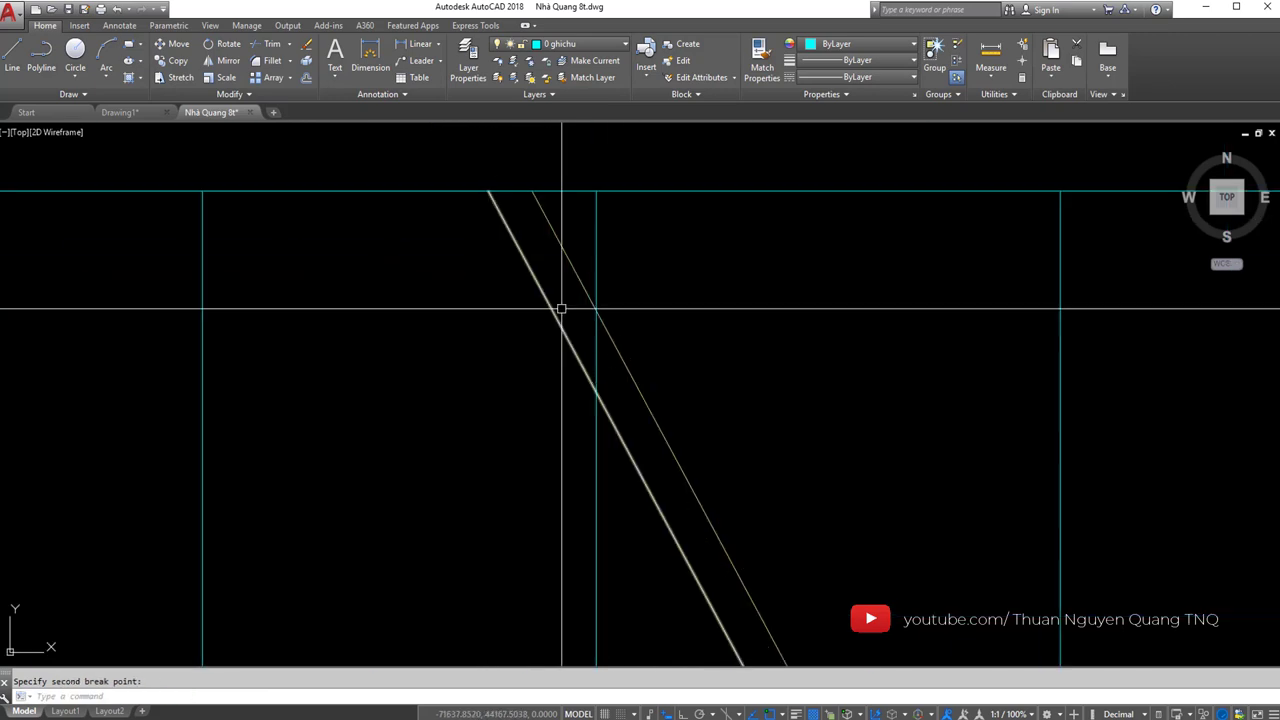
# - Break the left diagonal line where it crosses the vertical line, using the F option
pyautogui.click(591, 386)
pyautogui.write('fy second break poin')
pyautogui.press('Return')
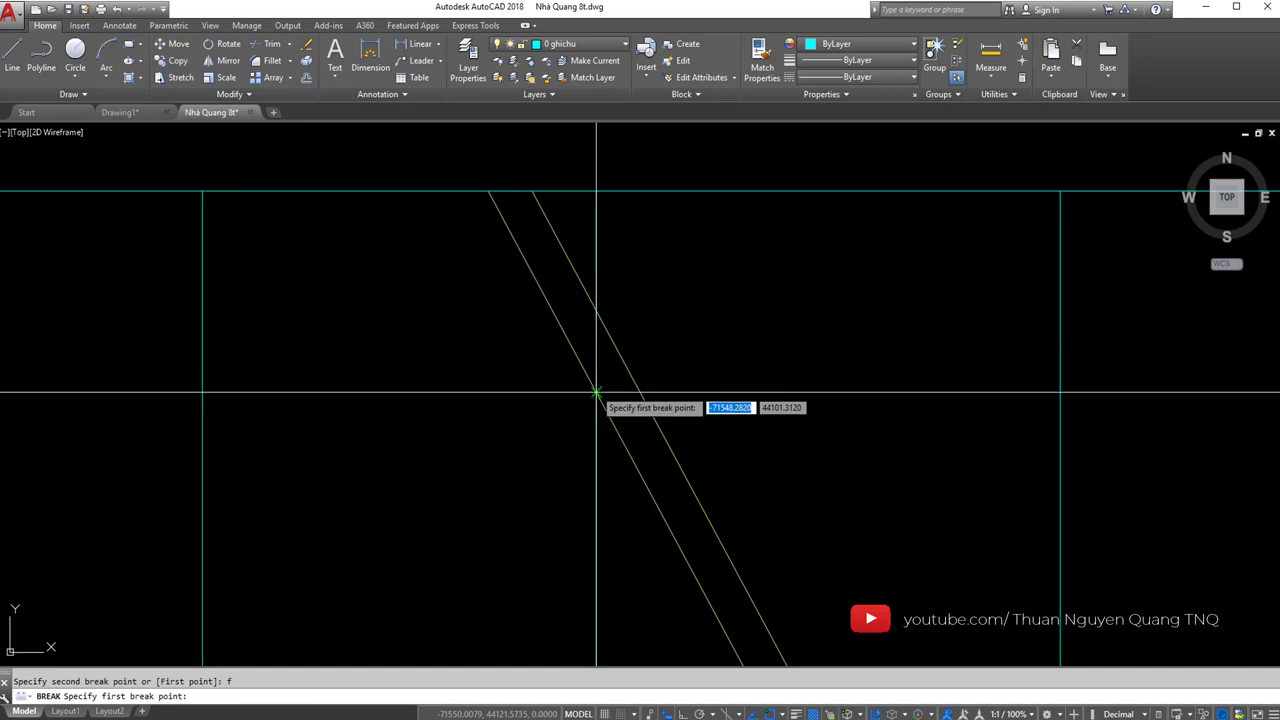
pyautogui.click(595, 390)
pyautogui.click(595, 312)
pyautogui.scroll(-4, 751, 352)
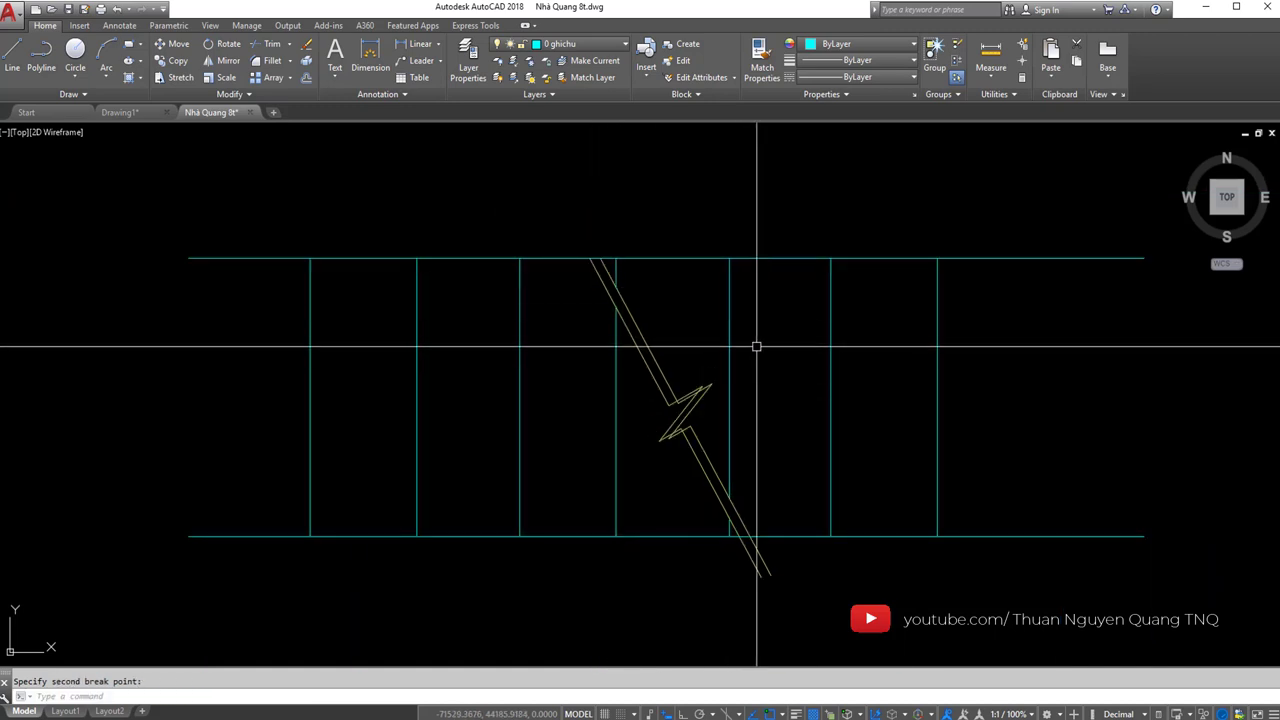
# - Try selecting step lines near the break, clear the selection, and reframe the stair view
pyautogui.click(756, 346)
pyautogui.press('Escape')
pyautogui.click(616, 403)
pyautogui.click(560, 391)
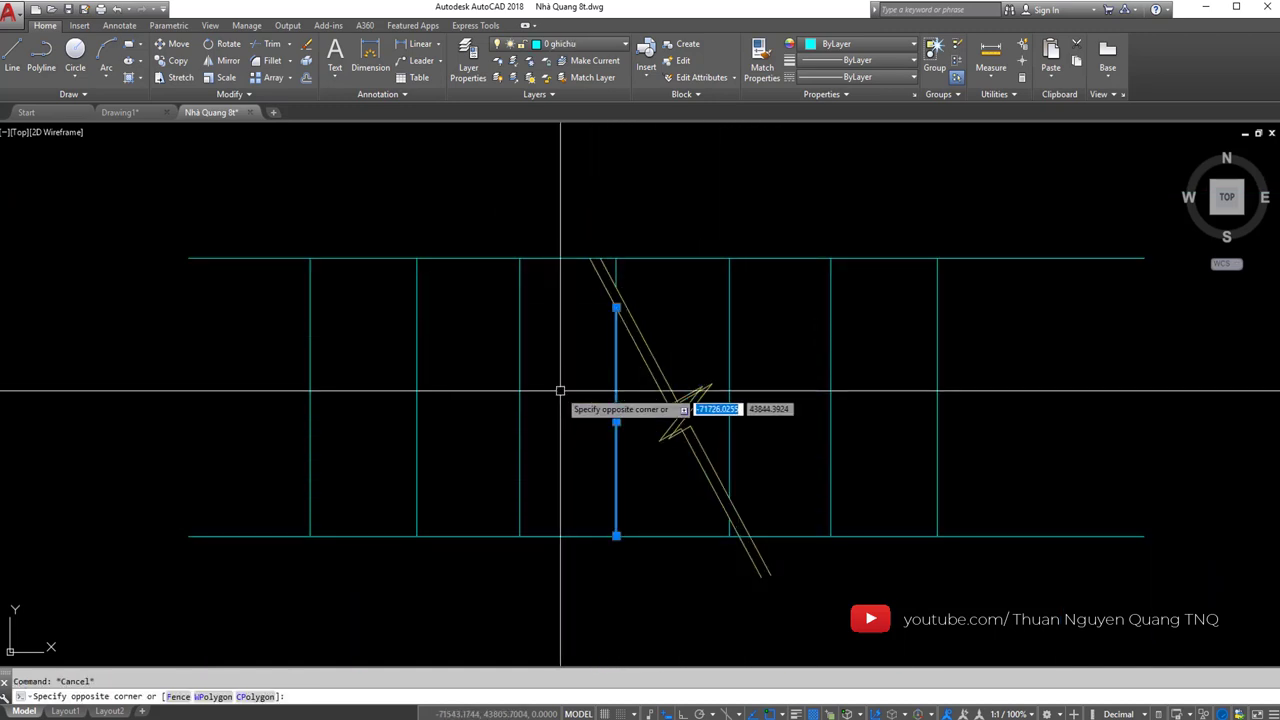
pyautogui.scroll(2, 620, 263)
pyautogui.press('Escape')
pyautogui.scroll(-2, 614, 329)
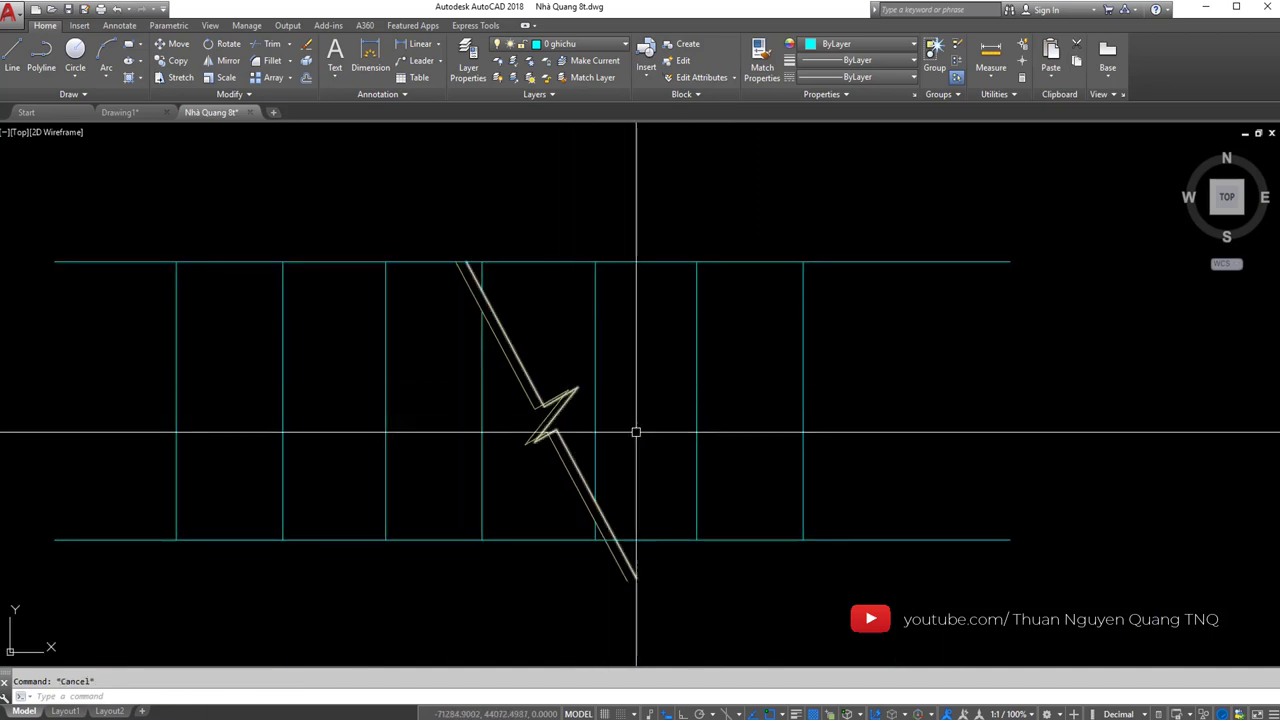
pyautogui.scroll(-5, 610, 420)
pyautogui.scroll(3, 620, 430)
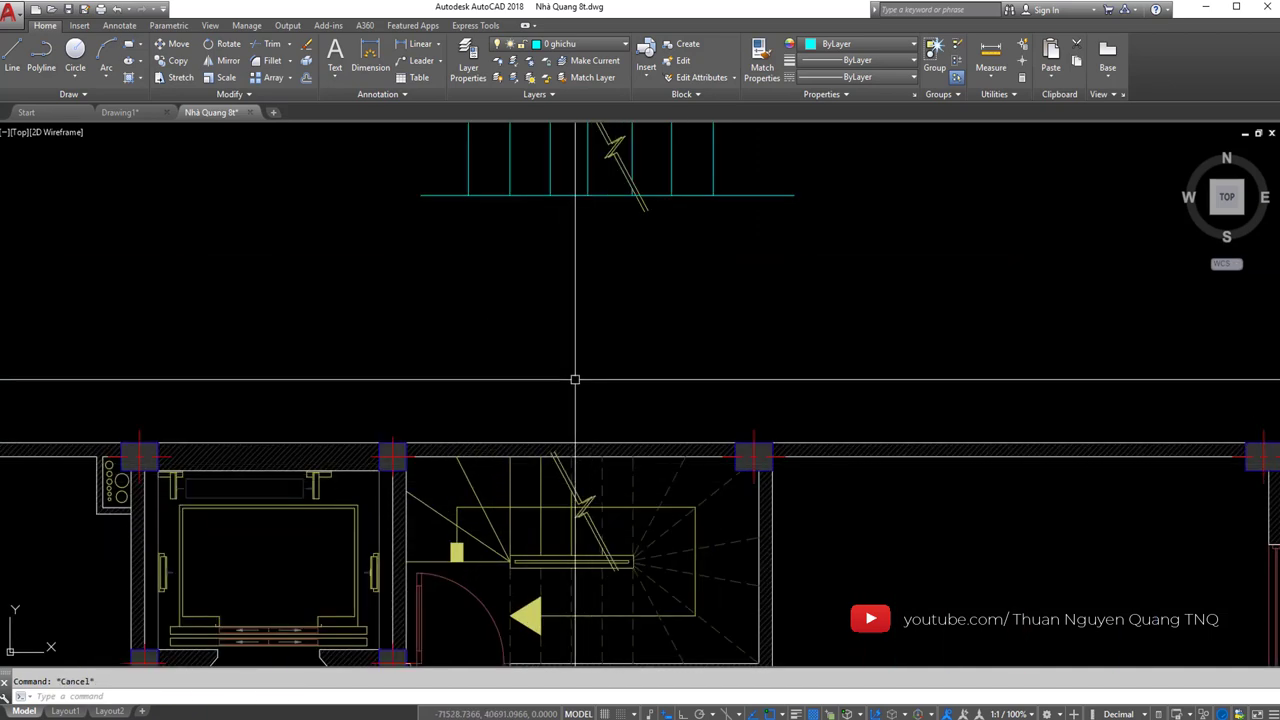
pyautogui.scroll(2, 603, 317)
pyautogui.scroll(2, 631, 334)
pyautogui.click(309, 329)
# - Move the step lines right of the break and the short piece onto the 0 netkhuat layer
pyautogui.press('Escape')
pyautogui.moveTo(309, 329); pyautogui.dragTo(183, 329, button='middle')
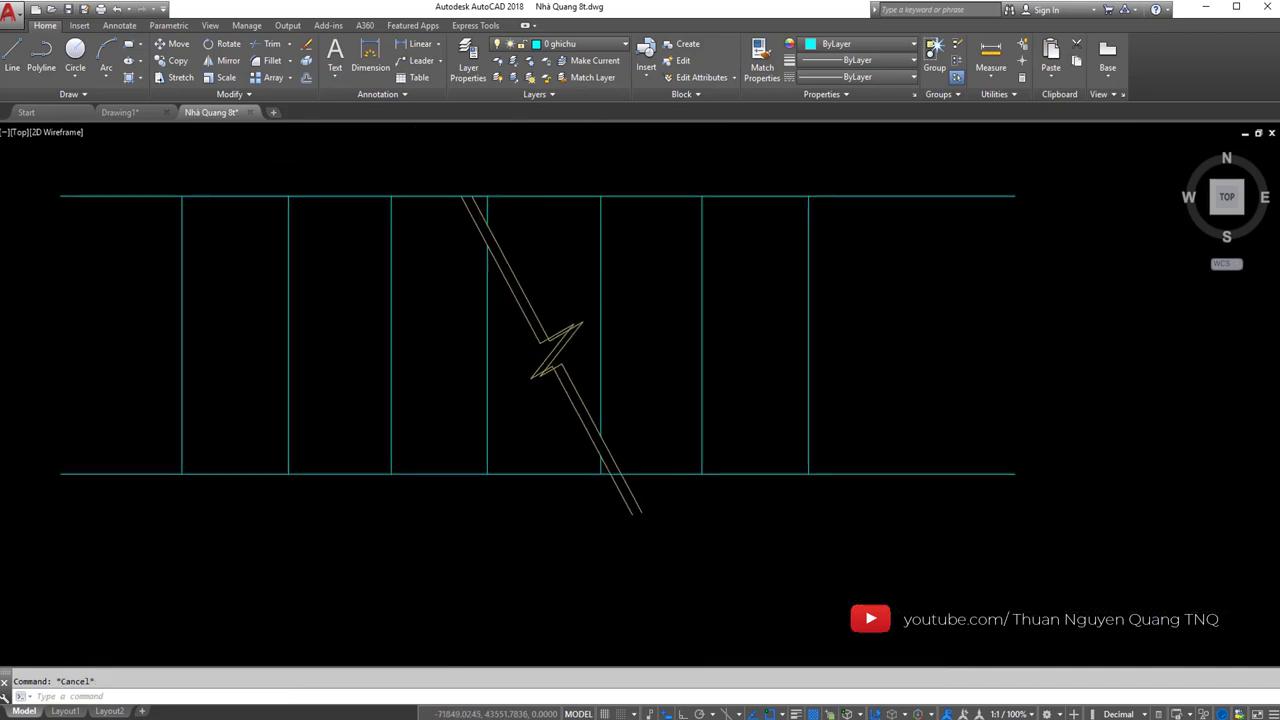
pyautogui.click(900, 300)
pyautogui.click(660, 232)
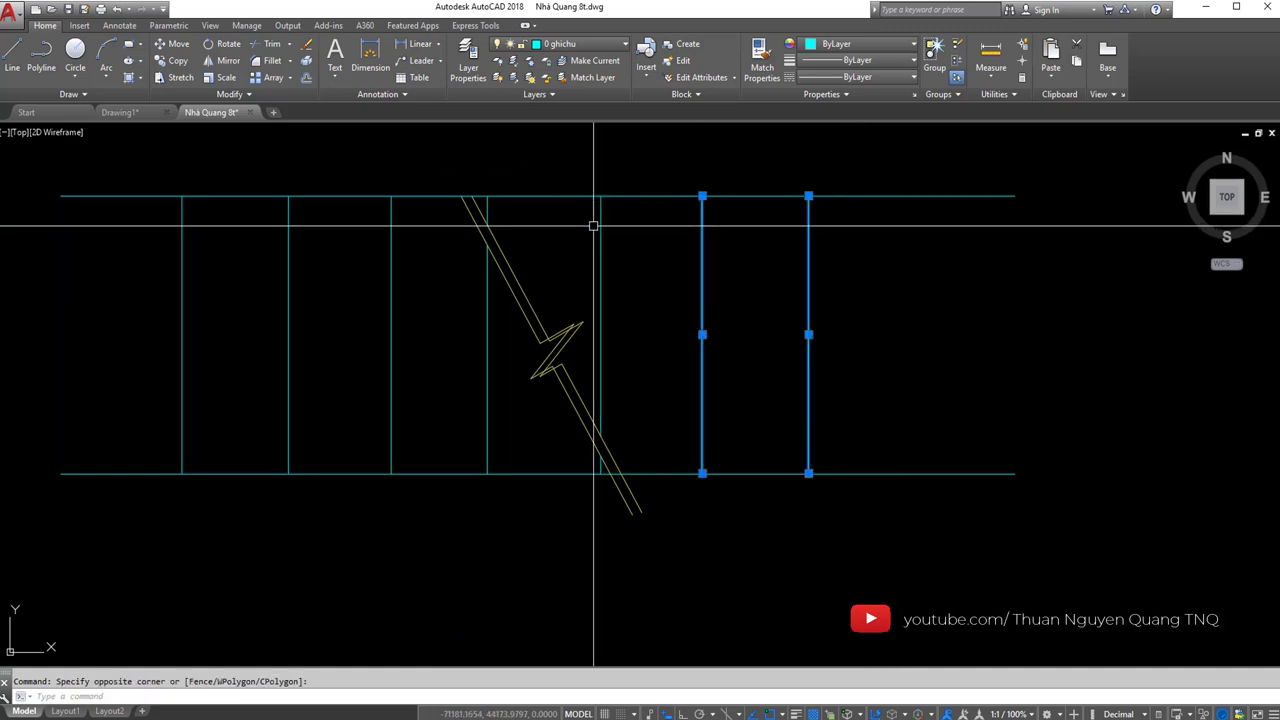
pyautogui.click(490, 205)
pyautogui.click(590, 44)
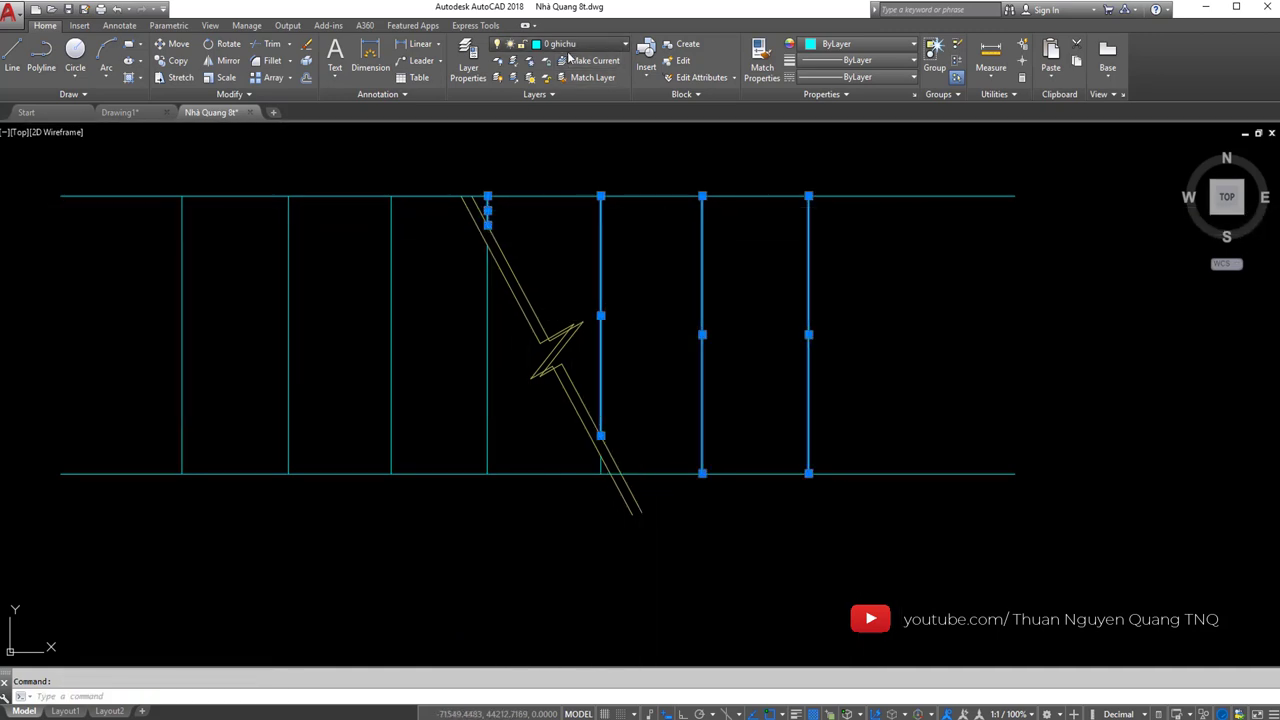
pyautogui.click(578, 281)
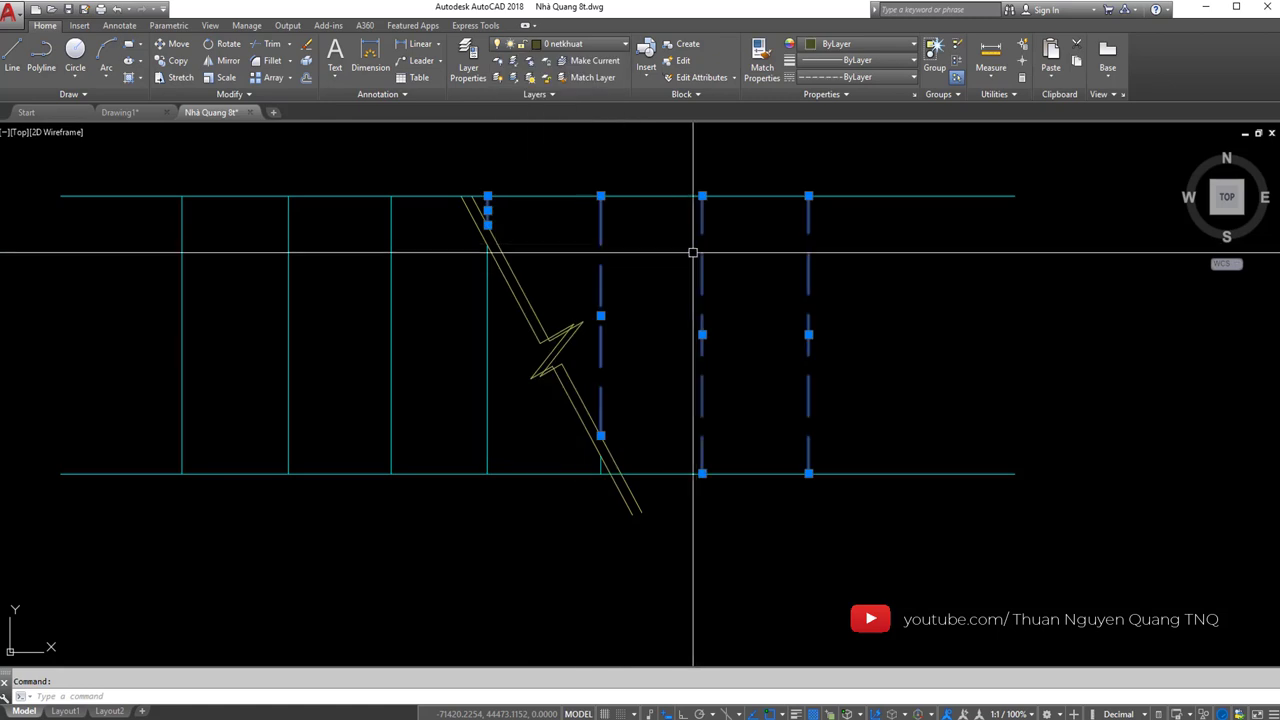
pyautogui.press('Escape')
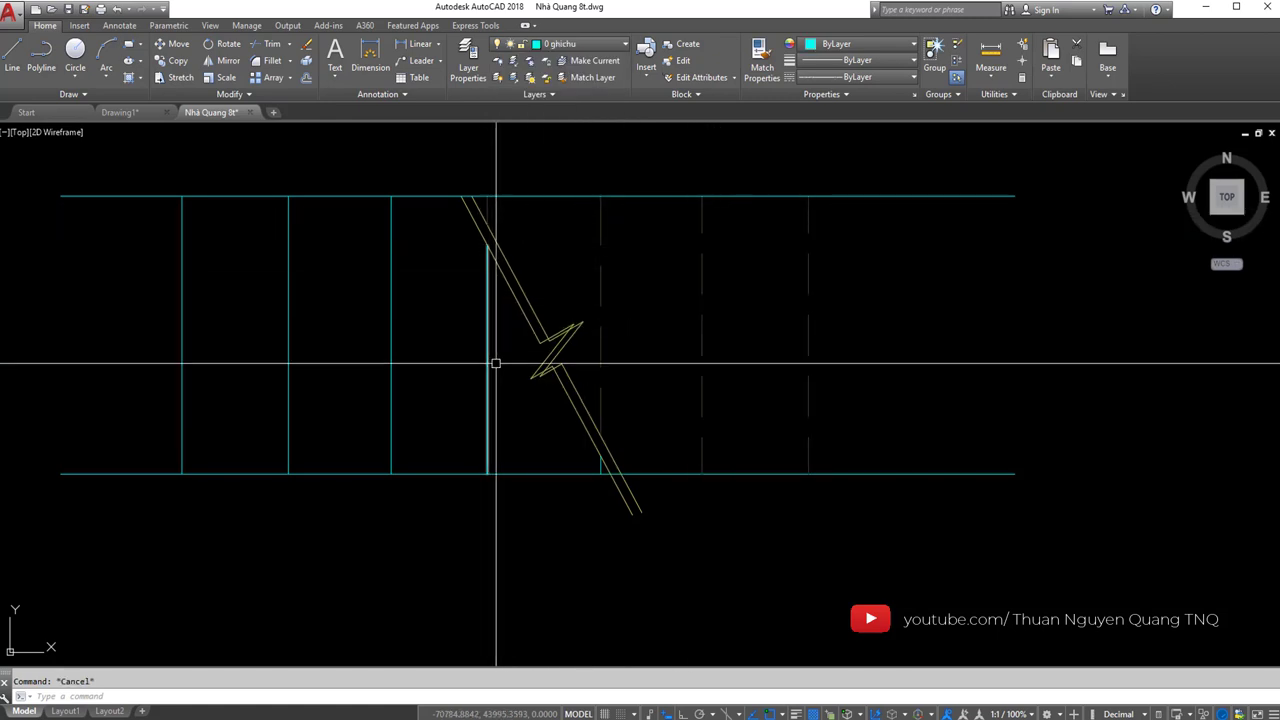
# - Select the remaining solid cyan step lines
pyautogui.click(508, 363)
pyautogui.click(163, 343)
pyautogui.scroll(-8, 550, 264)
# - Match the solid step lines to a floor-plan stair line's properties with MATCHPROP
pyautogui.scroll(5, 550, 400)
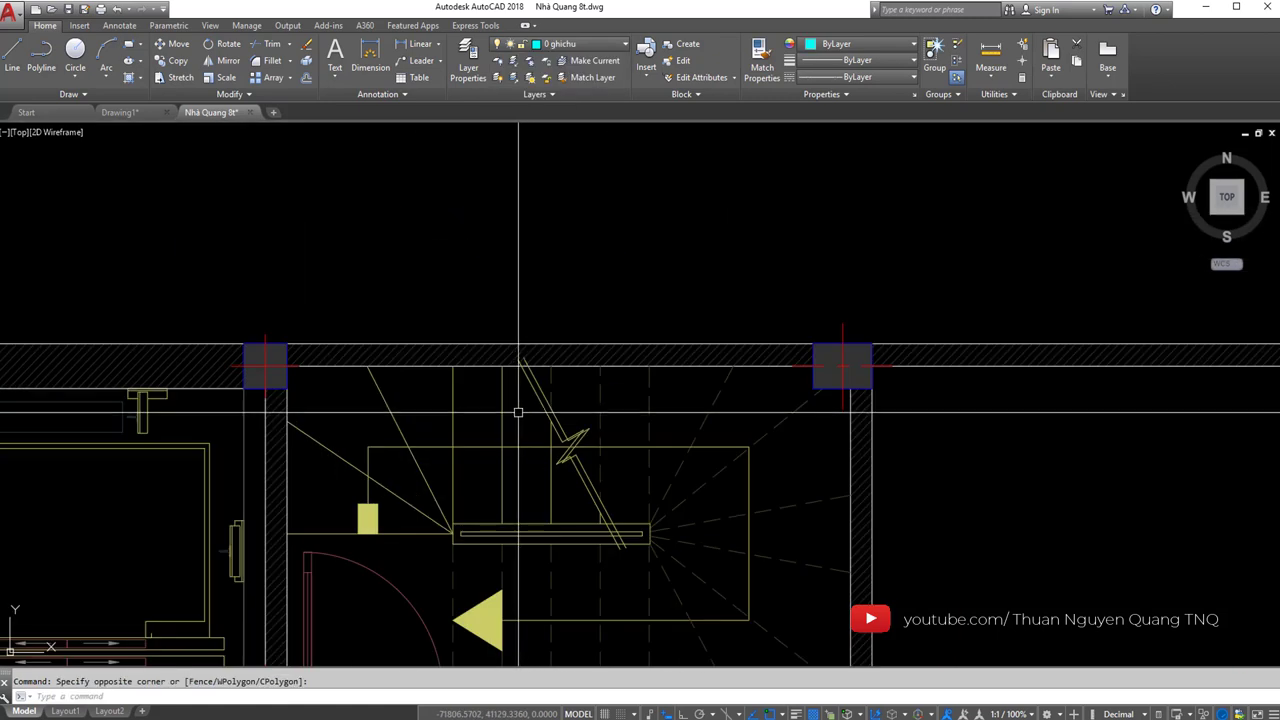
pyautogui.scroll(-2, 511, 331)
pyautogui.moveTo(511, 331)
pyautogui.mouseDown(button='middle')
pyautogui.moveTo(594, 423)
pyautogui.moveTo(589, 358)
pyautogui.mouseUp(button='middle')
pyautogui.press('Escape')
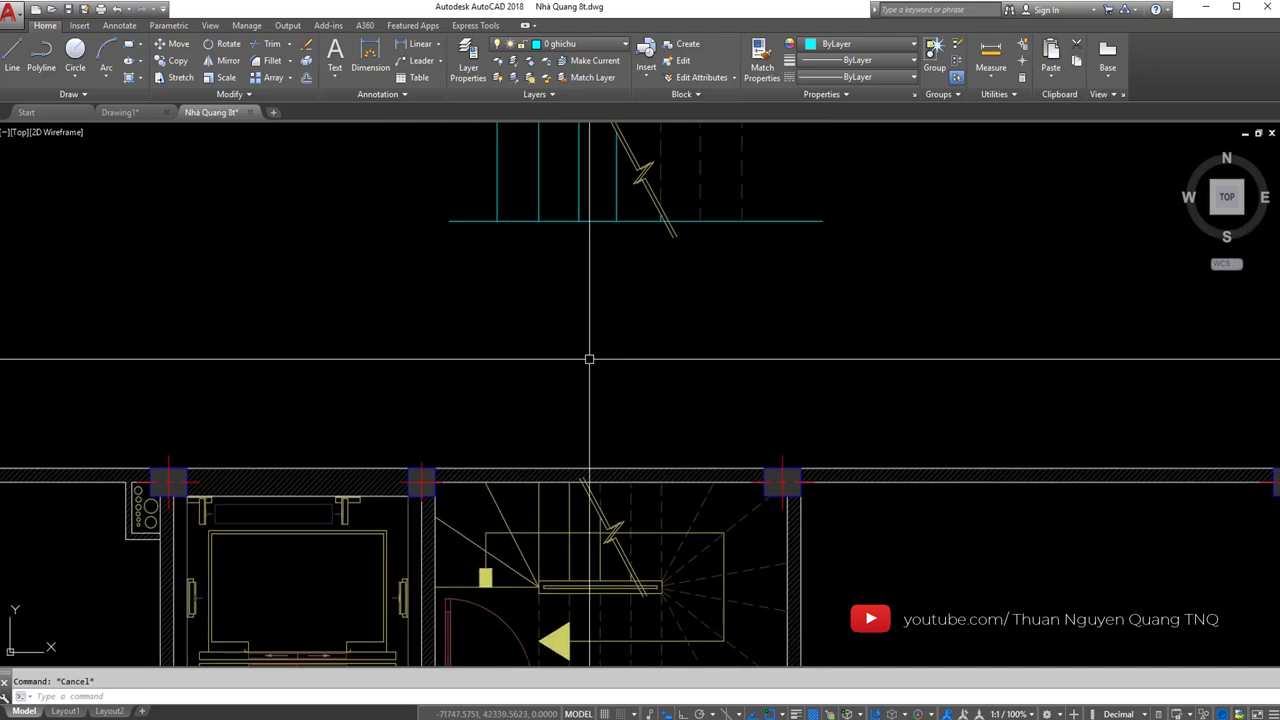
pyautogui.write('MA')
pyautogui.press('Return')
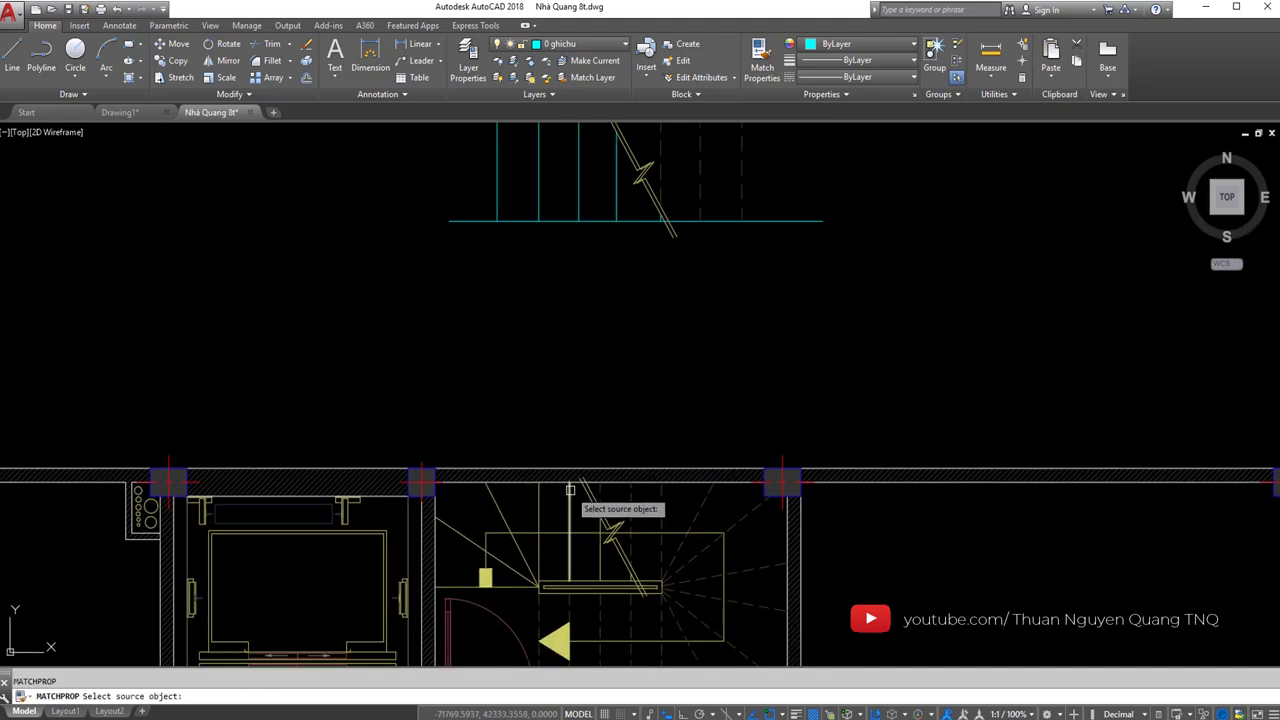
pyautogui.click(614, 508)
pyautogui.moveTo(571, 137); pyautogui.dragTo(571, 266, button='middle')
pyautogui.scroll(2, 639, 299)
pyautogui.click(639, 299)
pyautogui.click(421, 280)
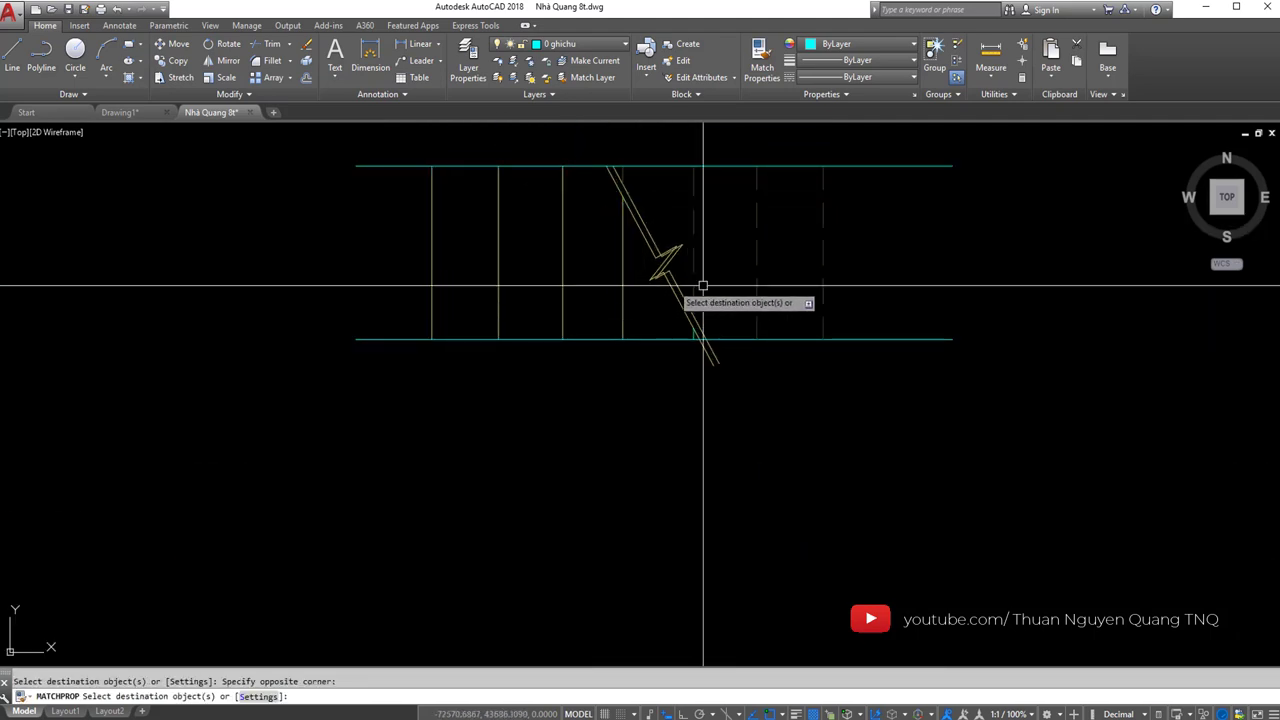
# - Cancel the selection over the dashed lines and switch to the empty Drawing1
pyautogui.click(889, 229)
pyautogui.press('Escape')
pyautogui.scroll(2, 609, 165)
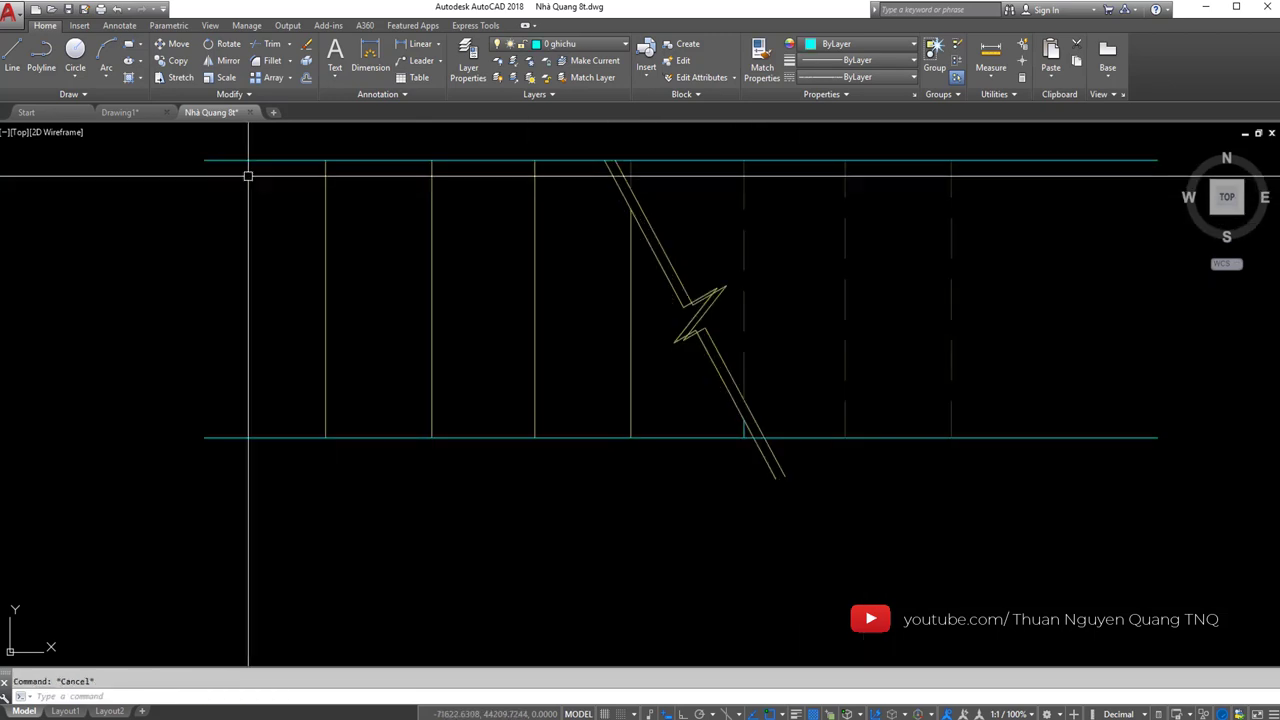
pyautogui.click(119, 112)
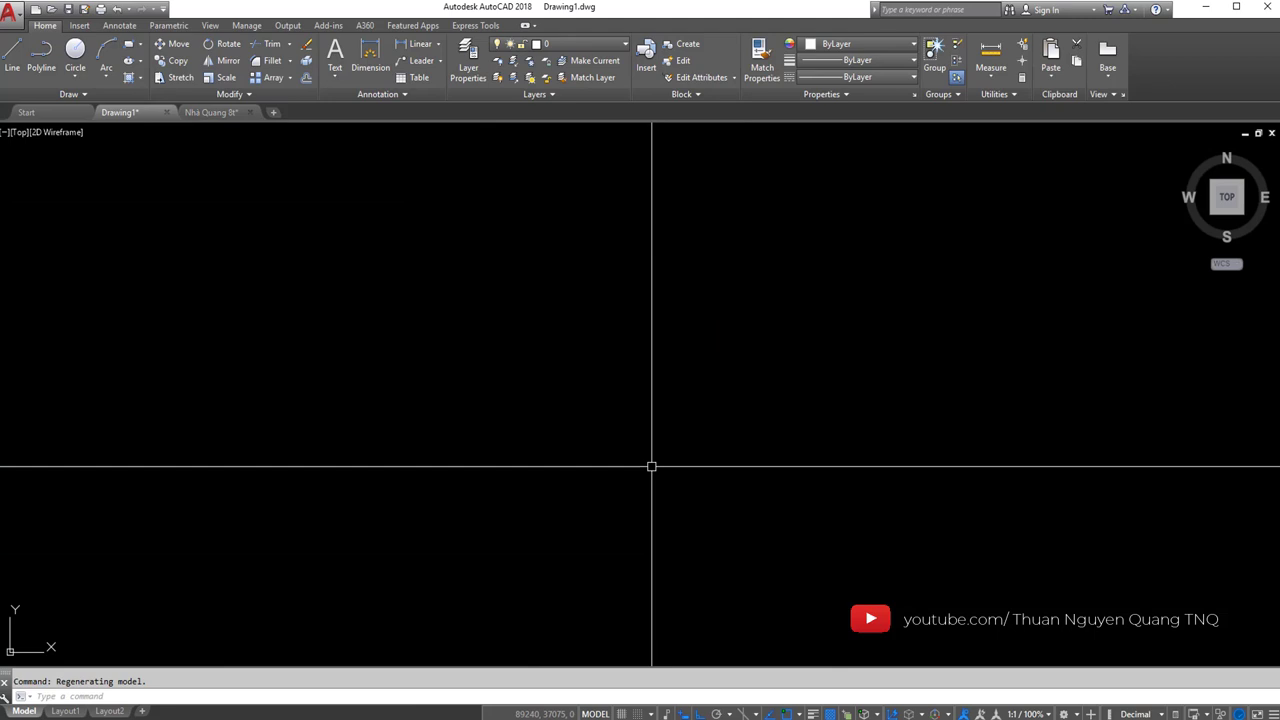
pyautogui.moveTo(577, 371); pyautogui.dragTo(598, 421, button='middle')
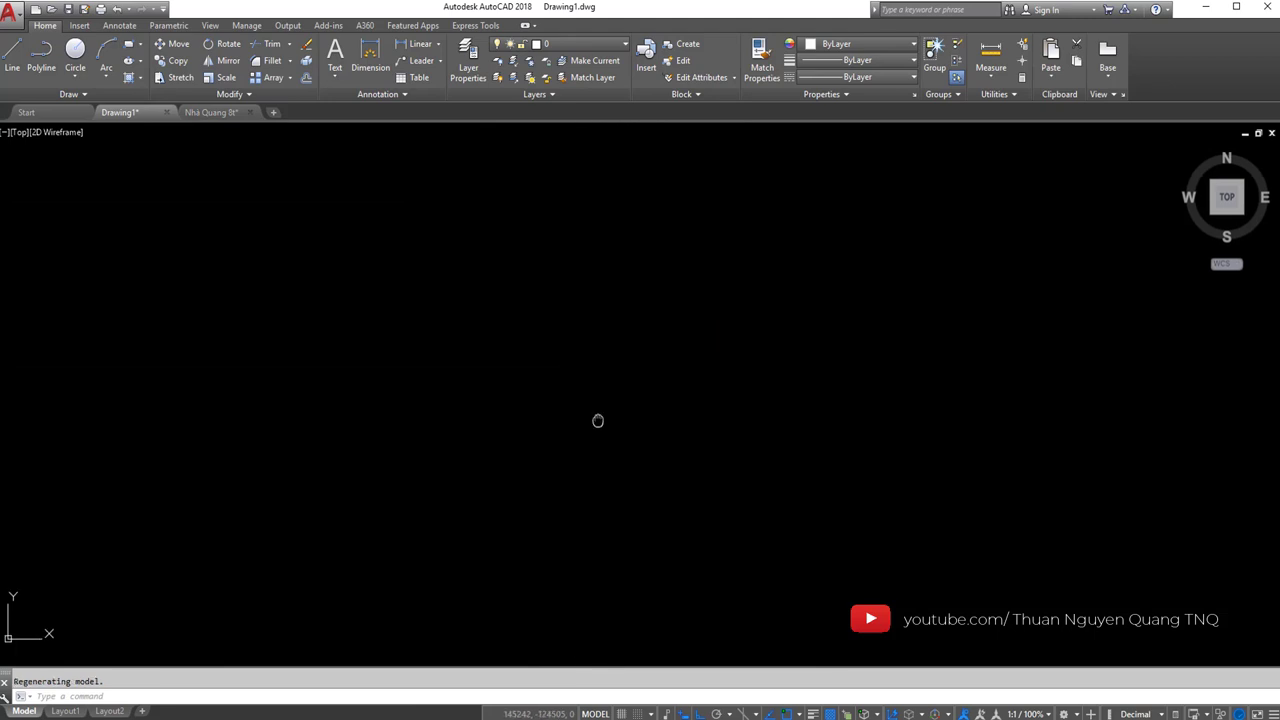
pyautogui.click(214, 113)
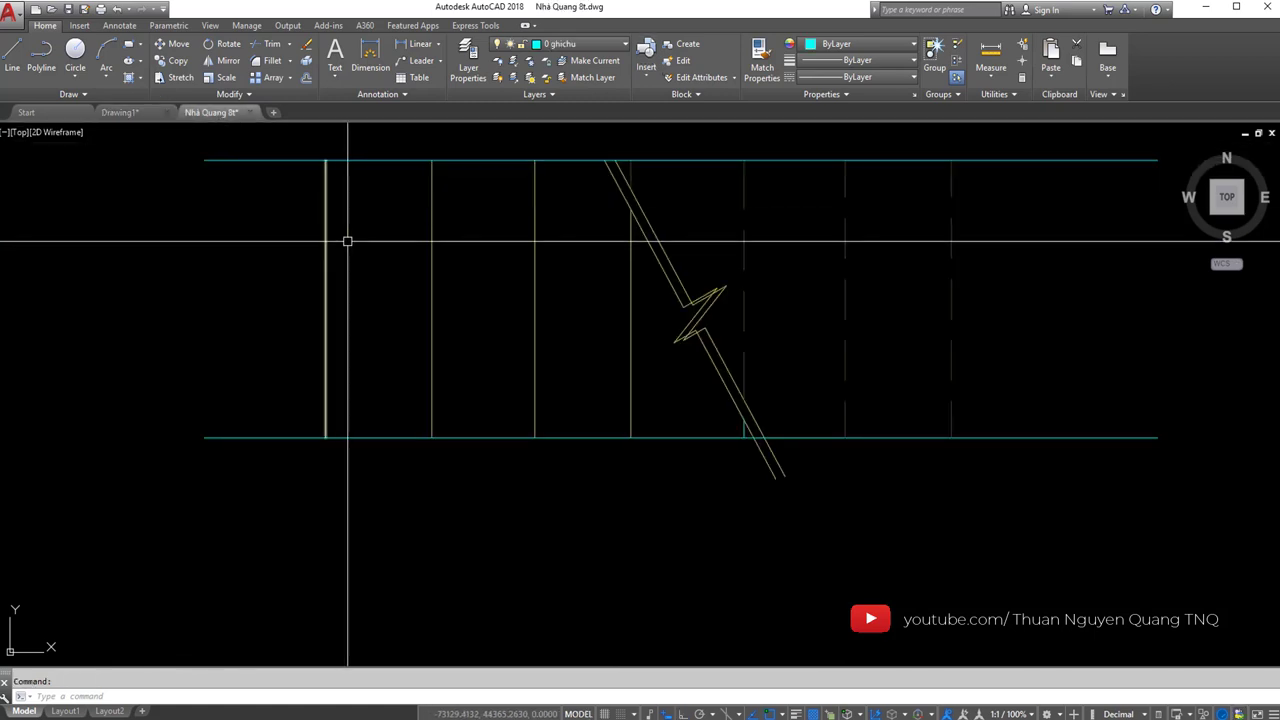